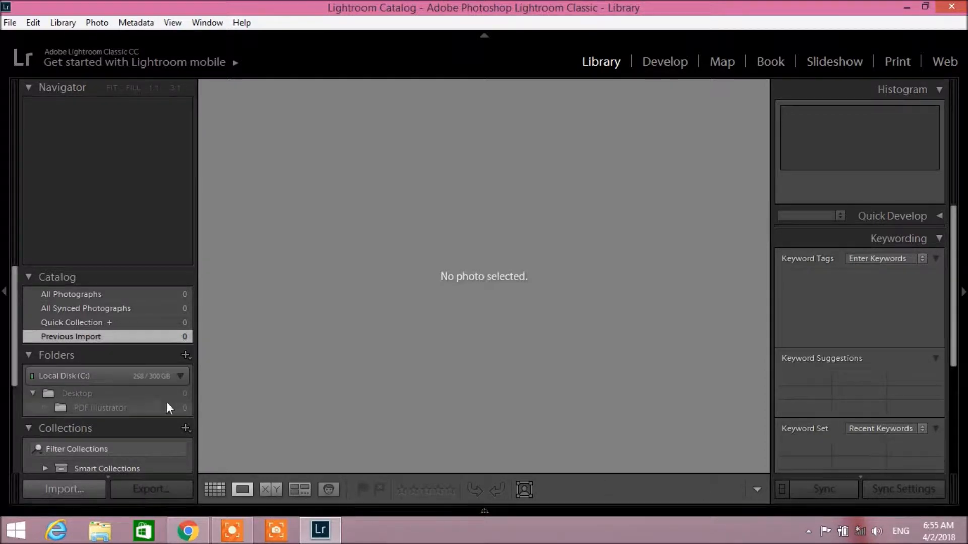
- Import only HDR-landscape-tutorial-B.jpg from the Desktop folder into the catalog, leaving all other photos unchecked
click(70, 488)
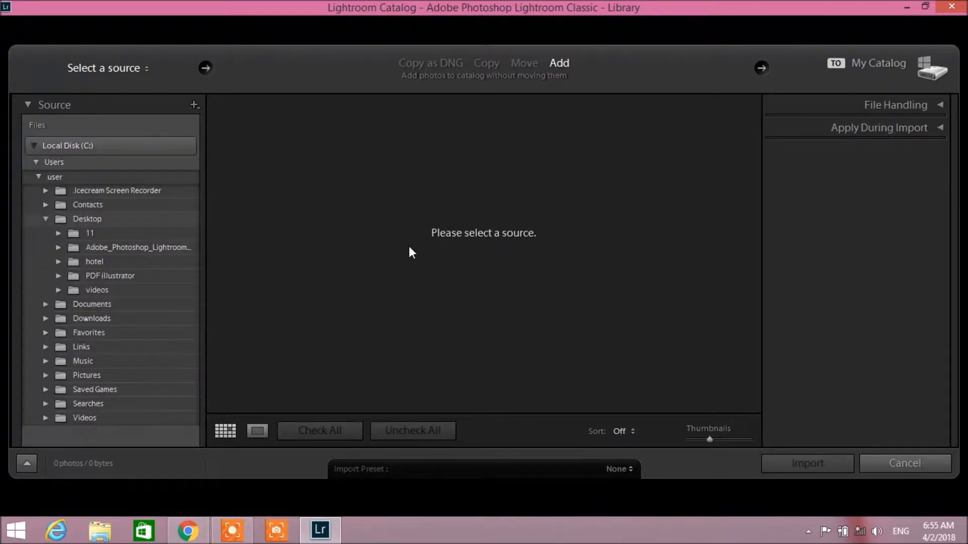
click(124, 219)
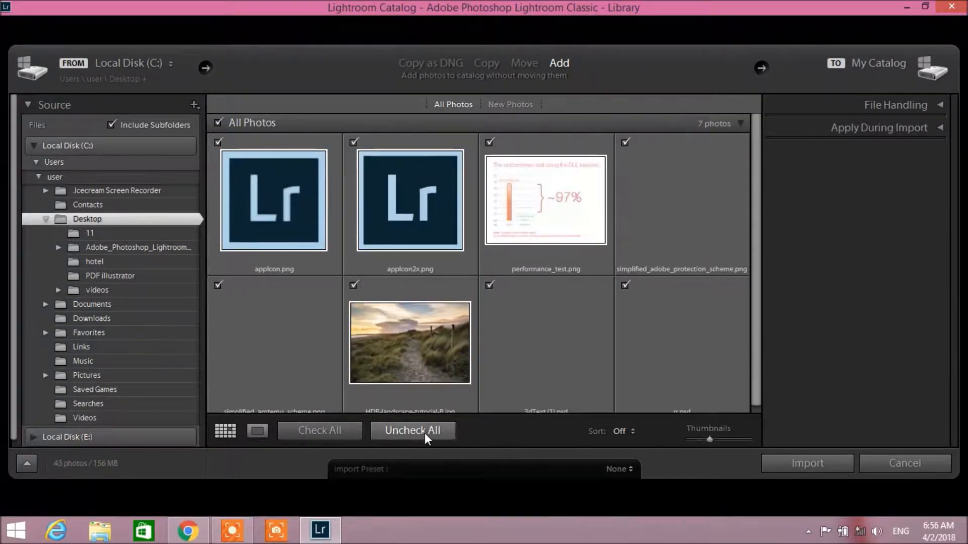
click(424, 433)
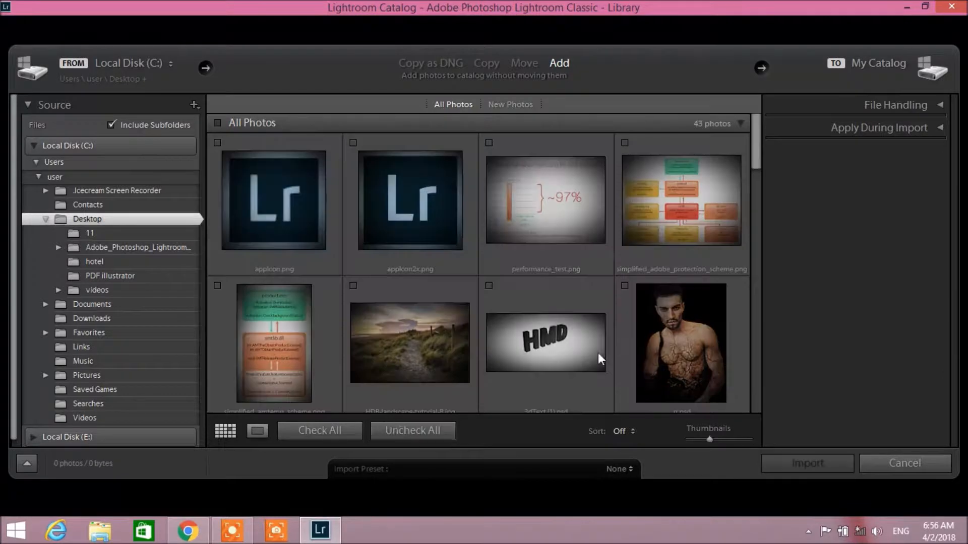
click(354, 286)
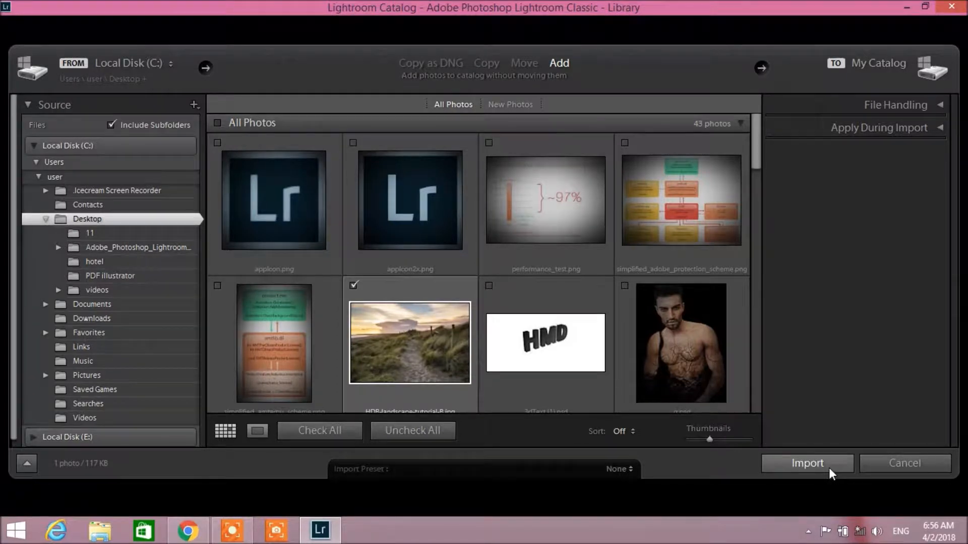
click(807, 463)
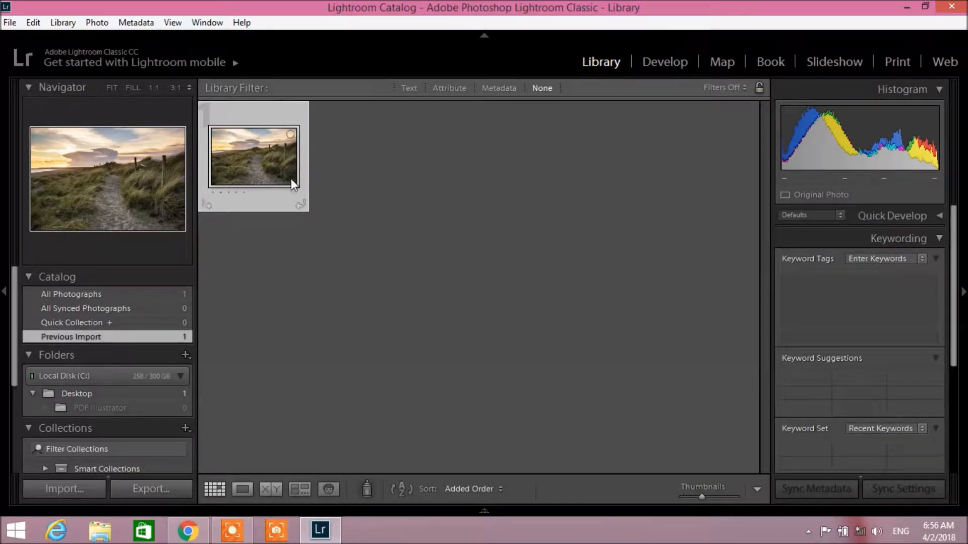
- Enlarge the imported landscape photo in Loupe view and show the filmstrip
double_click(258, 153)
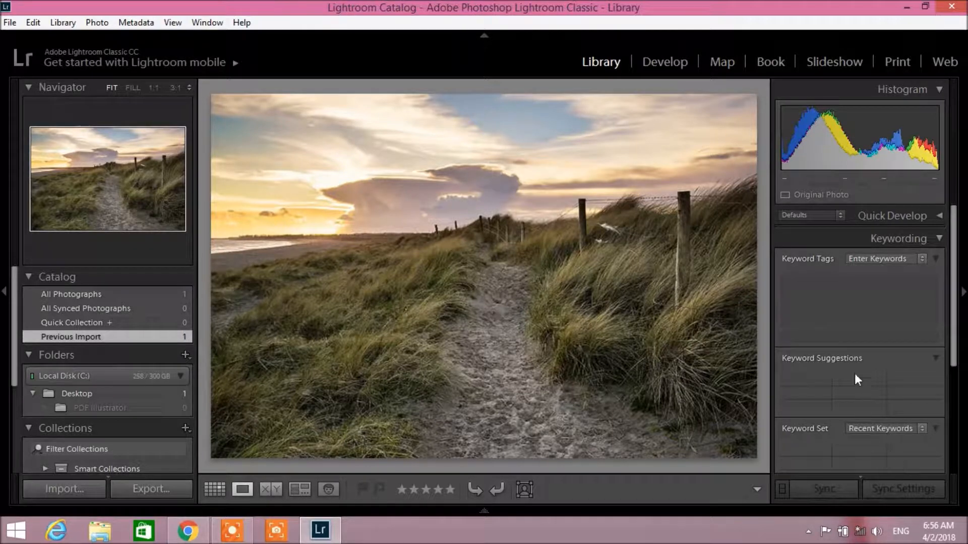
scroll(851, 314, down, 1)
scroll(851, 313, up, 1)
click(485, 509)
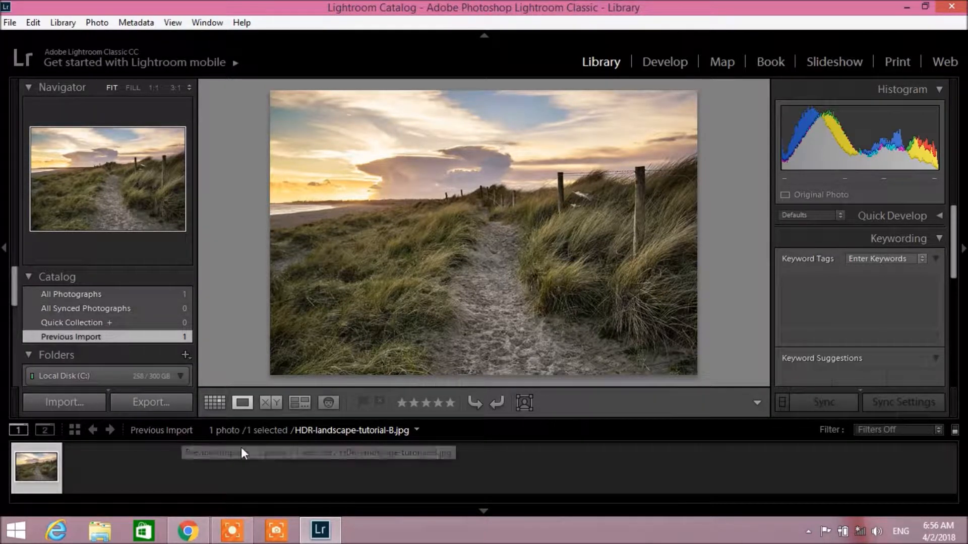
- Look over the filmstrip's available filter presets without applying one, and reselect the landscape photo
click(942, 429)
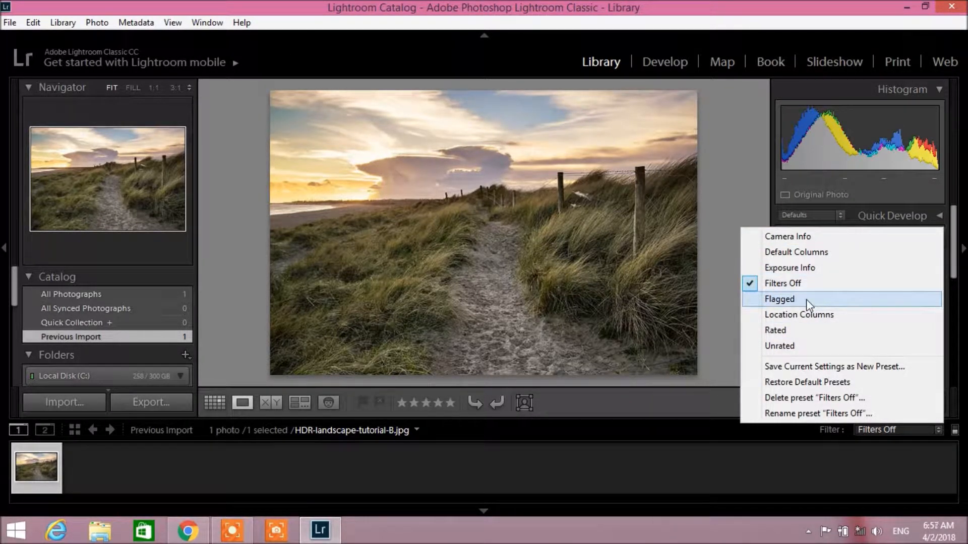
click(783, 455)
click(784, 455)
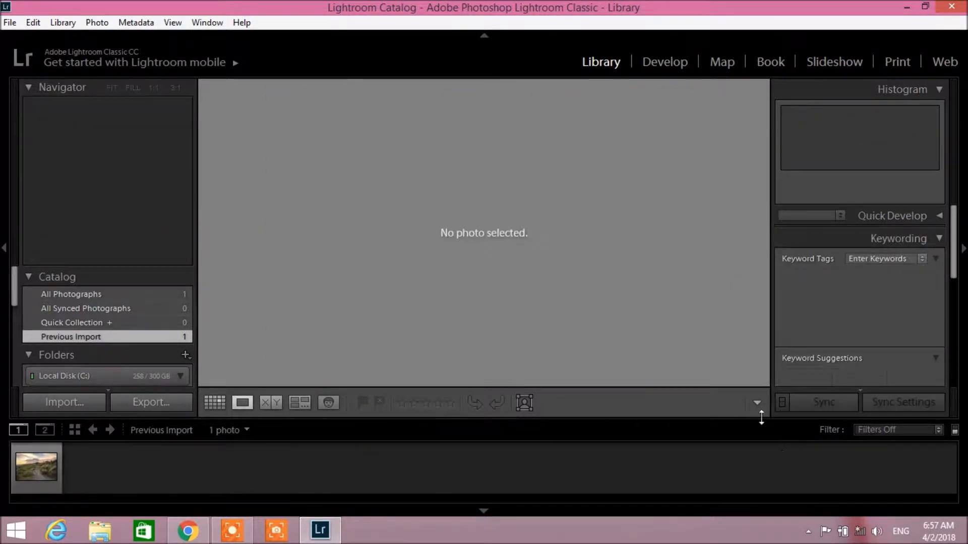
click(27, 485)
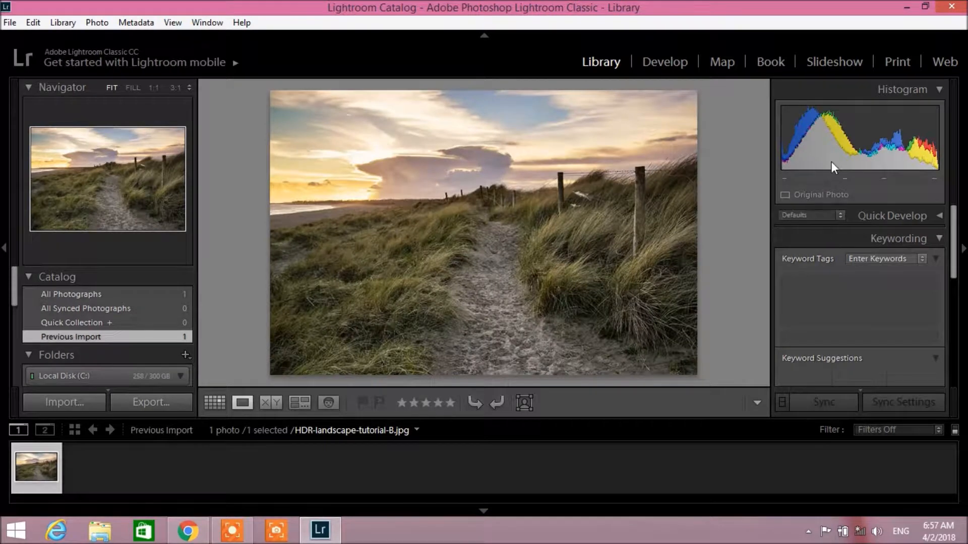
- Open the landscape photo in the Develop module and hide the filmstrip
click(664, 60)
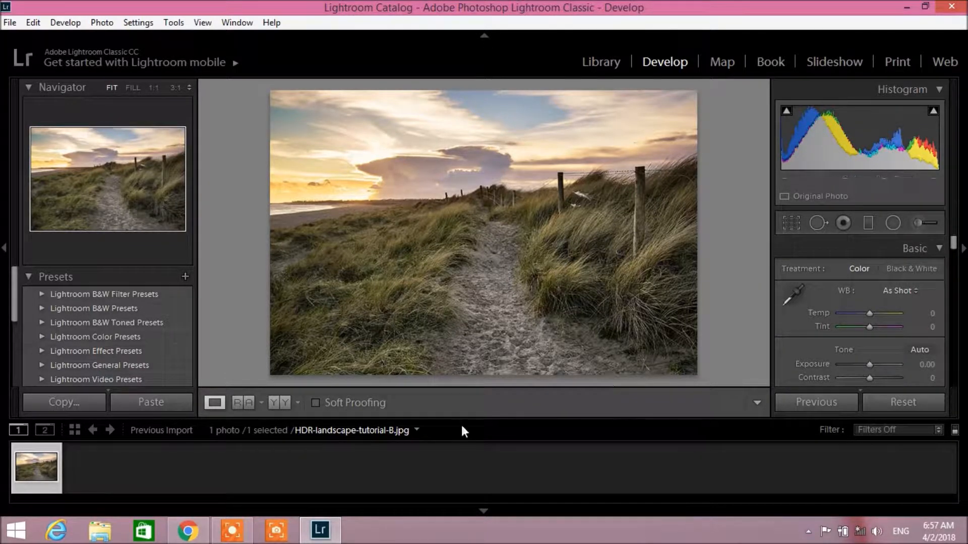
click(484, 511)
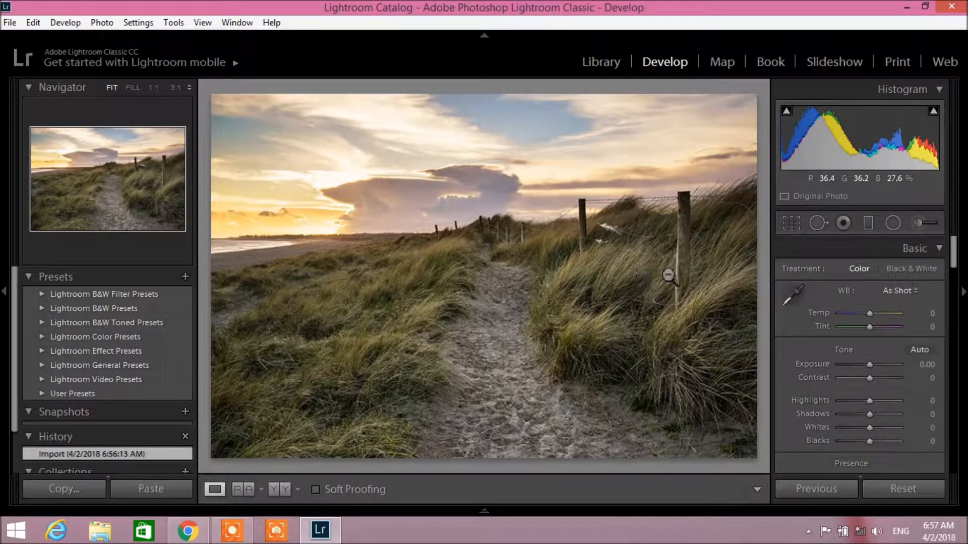
- Zoom in and out on the grass and path to inspect the photo, and look over the commands available for it
click(586, 262)
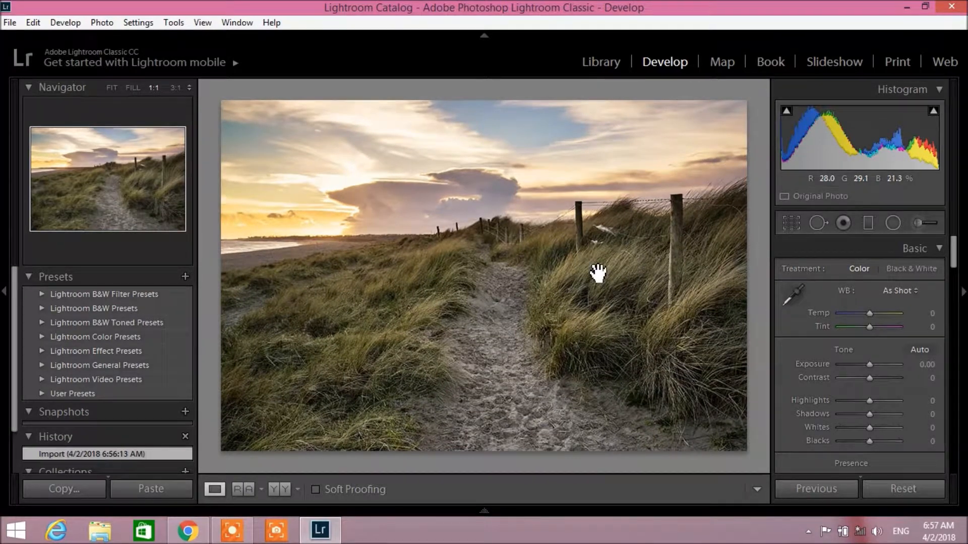
click(594, 280)
click(586, 289)
click(581, 284)
click(581, 284)
click(582, 283)
click(494, 233)
click(482, 229)
click(480, 229)
click(480, 230)
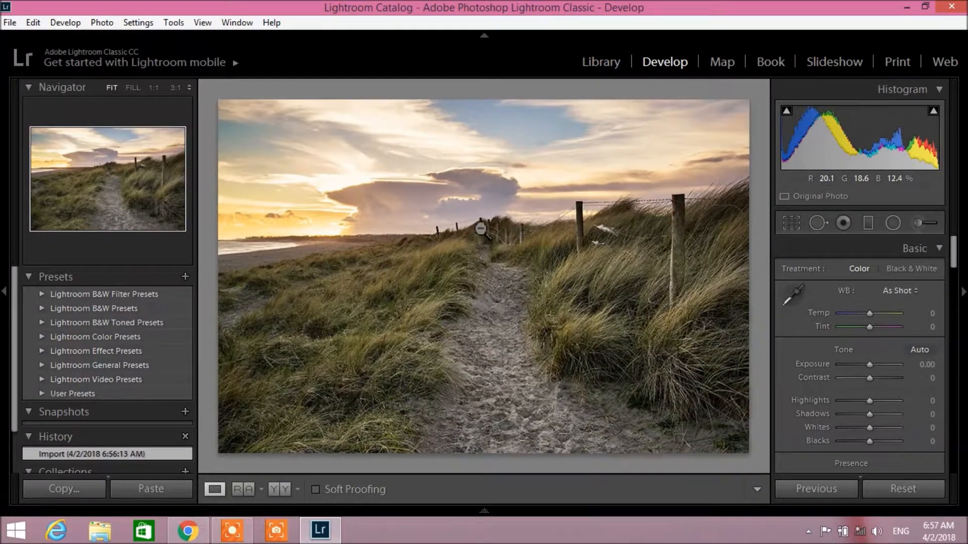
right_click(478, 225)
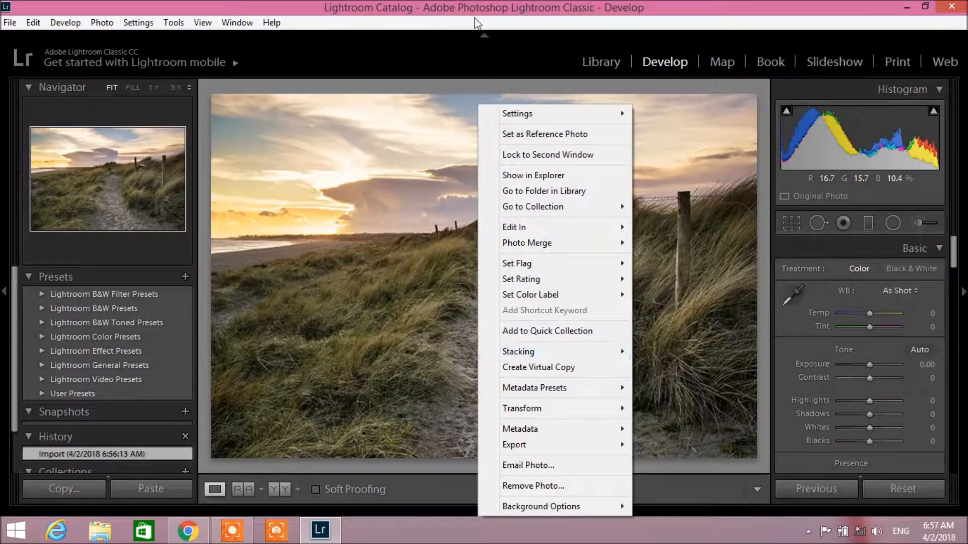
click(598, 6)
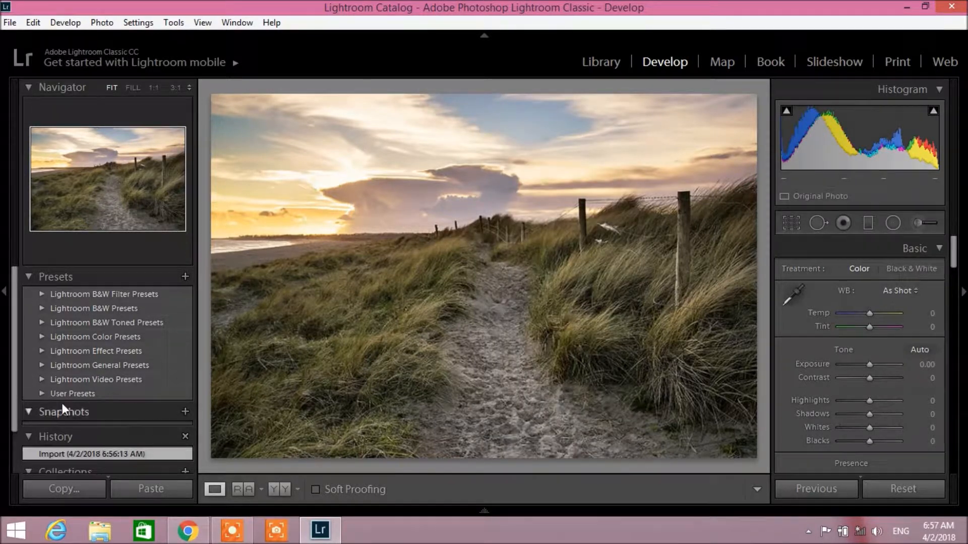
- Try the Green Filter, Infrared, Red Filter and Yellow Filter presets from Lightroom B&W Filter Presets, and collapse that group
click(72, 294)
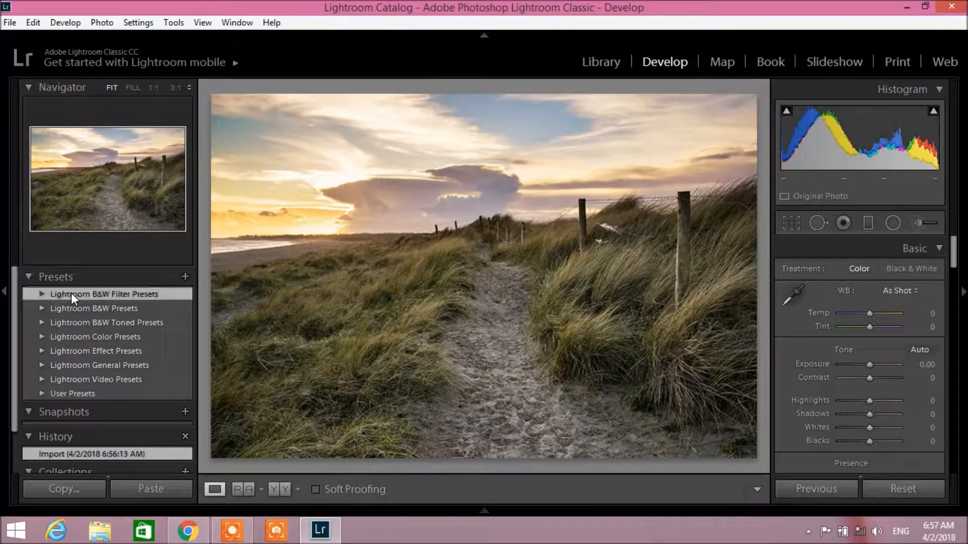
click(42, 294)
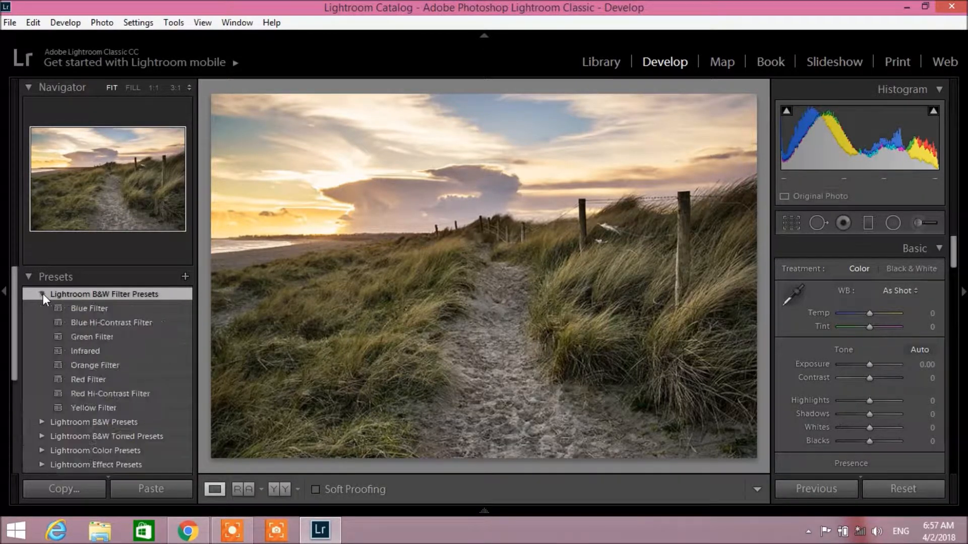
click(107, 335)
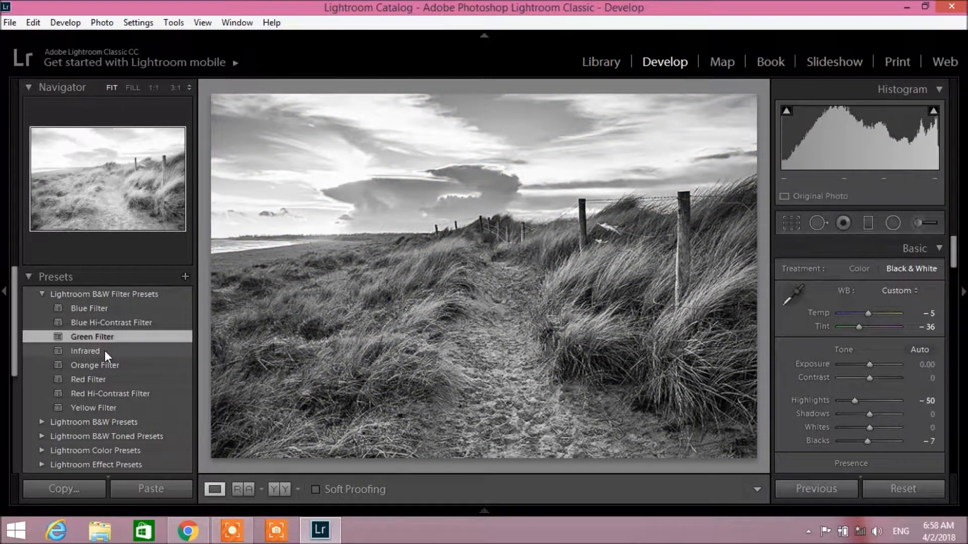
click(105, 350)
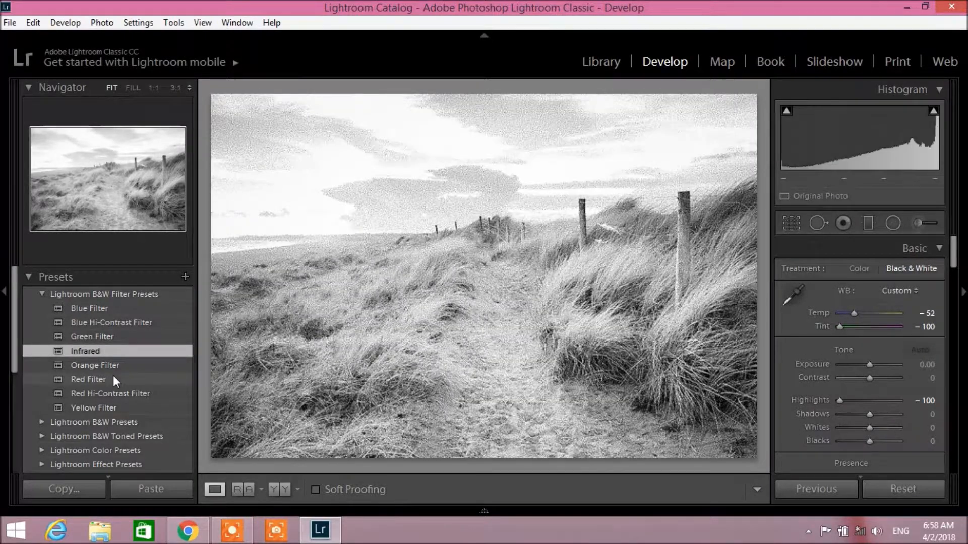
click(115, 383)
click(117, 413)
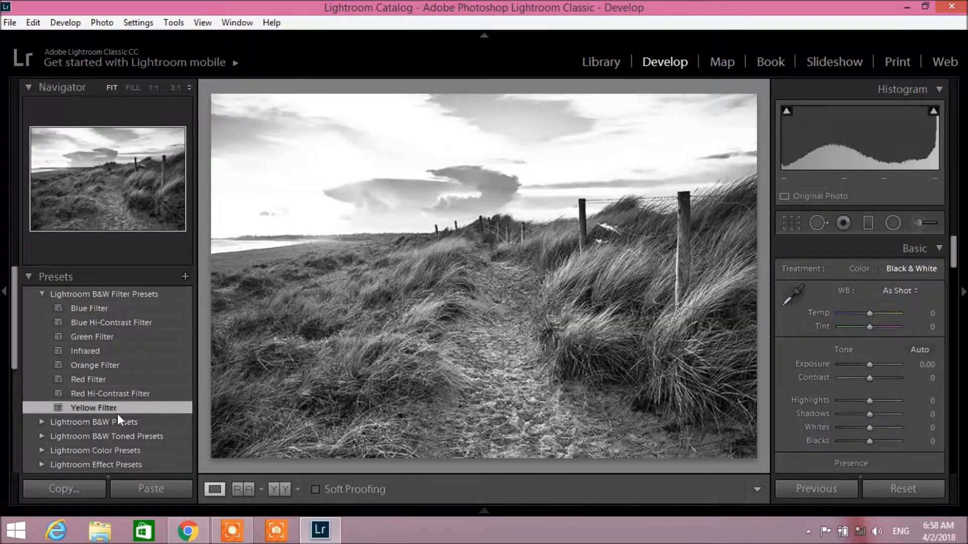
scroll(123, 380, down, 4)
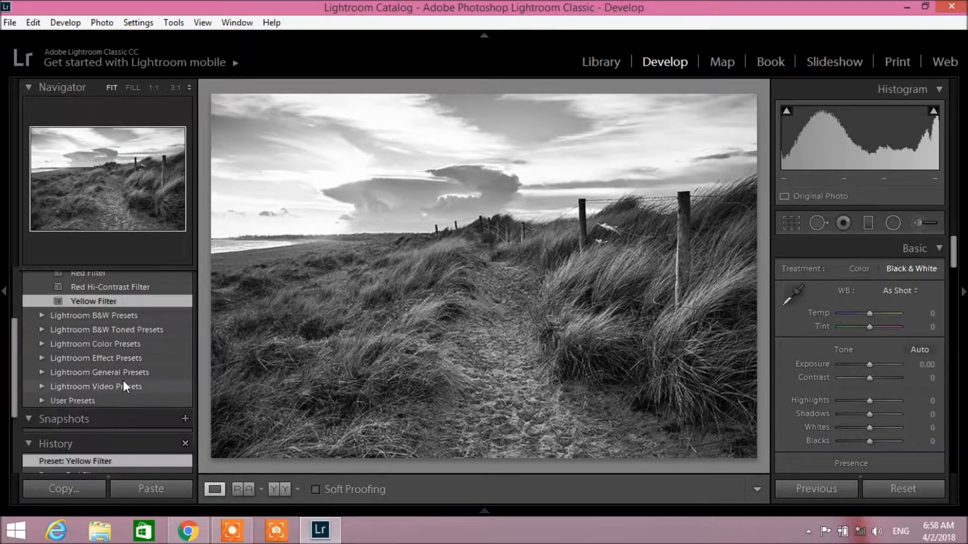
scroll(123, 380, up, 3)
click(42, 294)
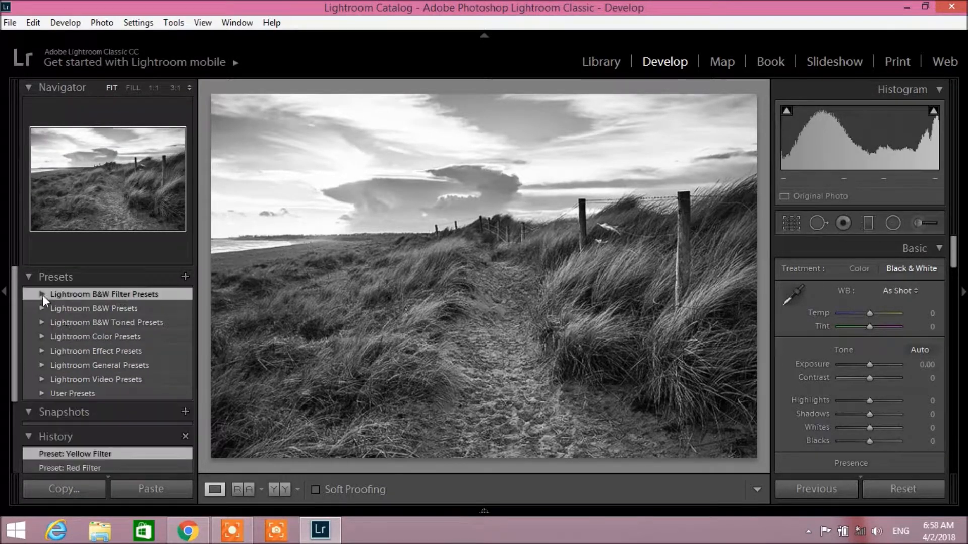
- Try the B&W Contrast High preset from Lightroom B&W Presets on the photo
click(68, 310)
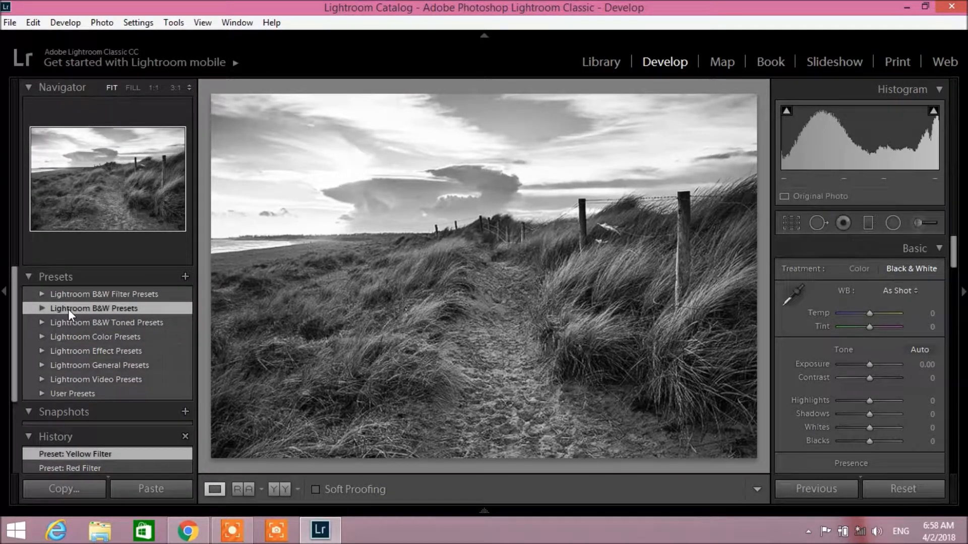
click(43, 309)
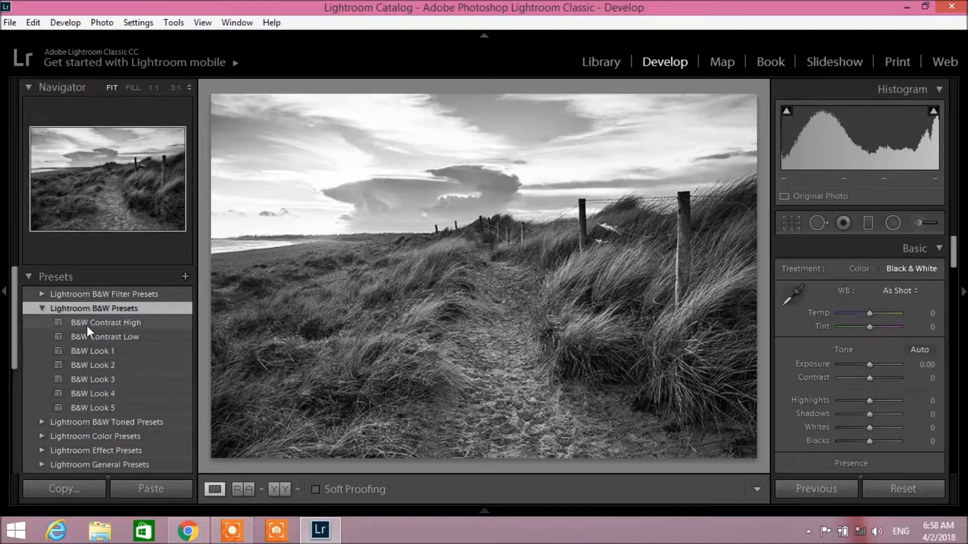
click(87, 326)
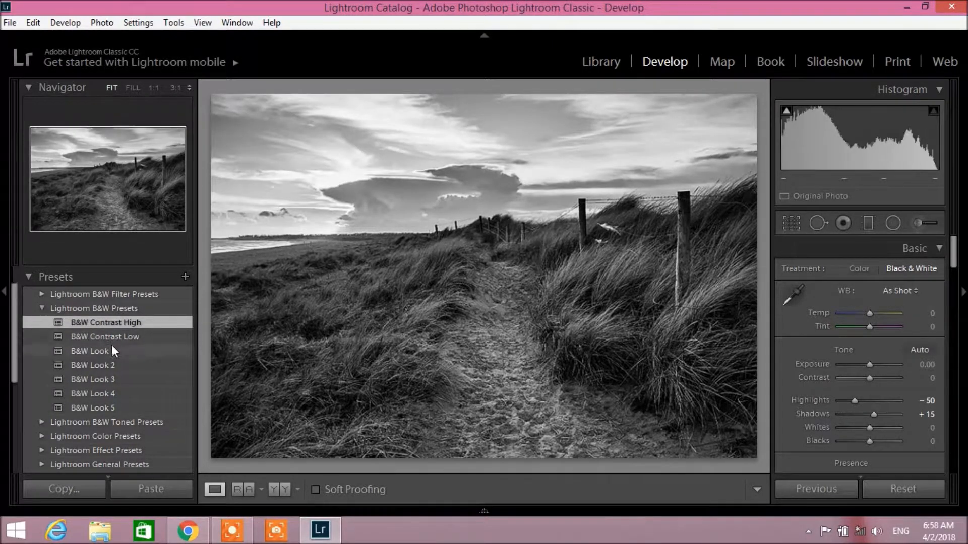
- Try the Antique, Antique Light, Cyanotype and Sepia Tone presets from Lightroom B&W Toned Presets on the photo
scroll(111, 345, down, 3)
click(99, 316)
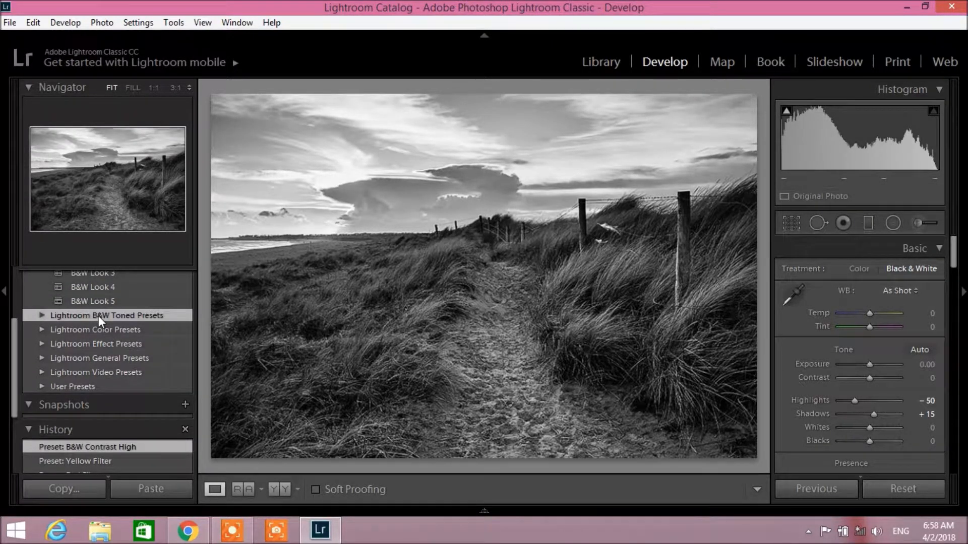
click(41, 318)
click(83, 328)
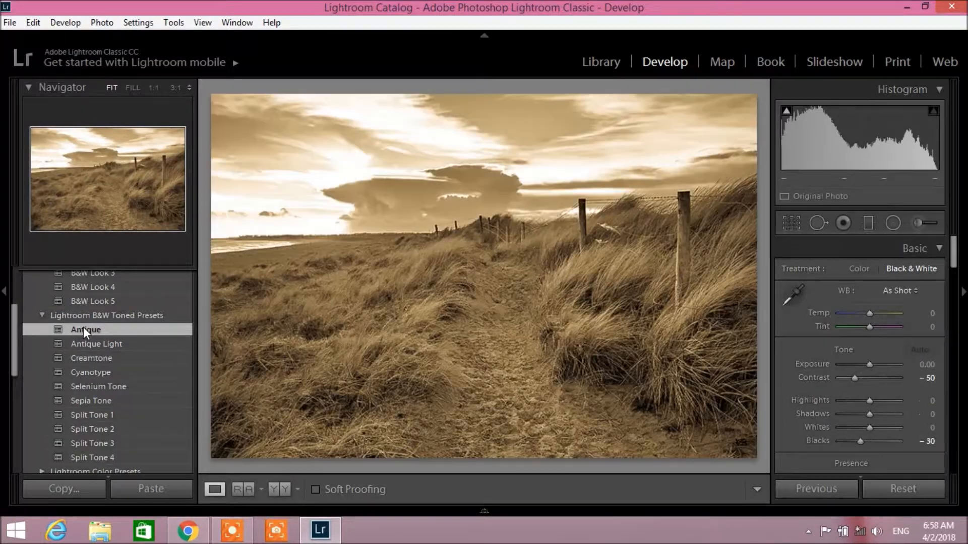
click(99, 347)
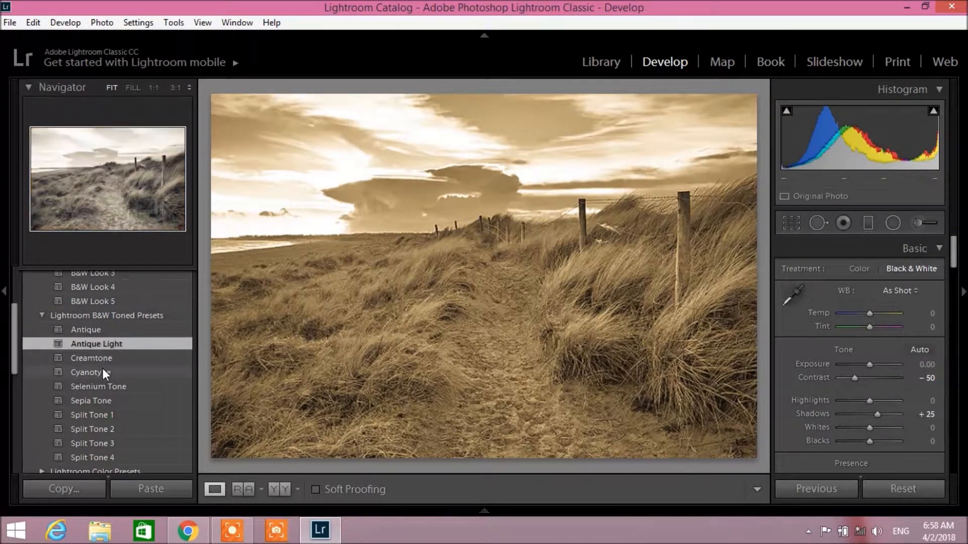
click(102, 371)
click(104, 396)
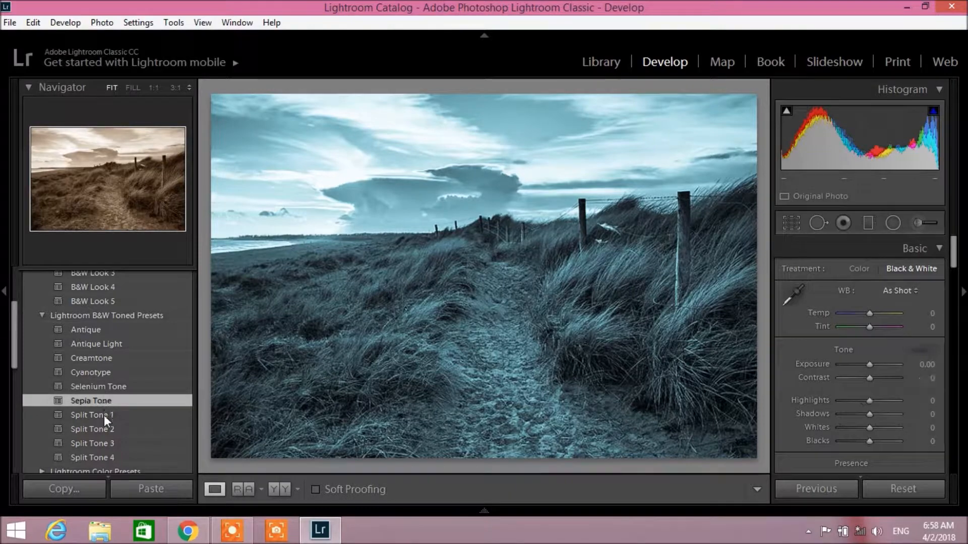
- Try the Split Tone 1, Split Tone 2 and Split Tone 3 presets in turn
click(104, 417)
click(104, 434)
click(104, 443)
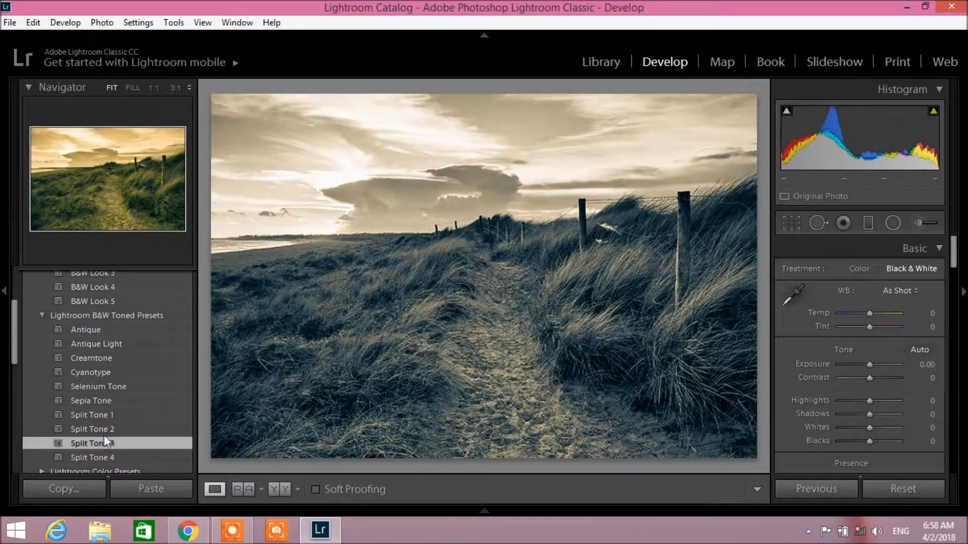
- Try the Aged Photo preset from Lightroom Color Presets, and replace it with Cold Tone
scroll(116, 379, down, 3)
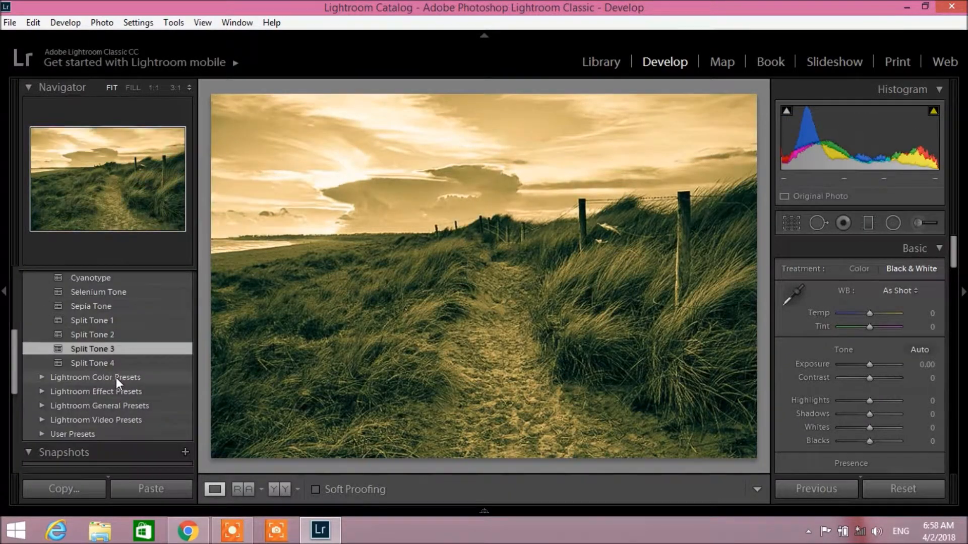
click(46, 375)
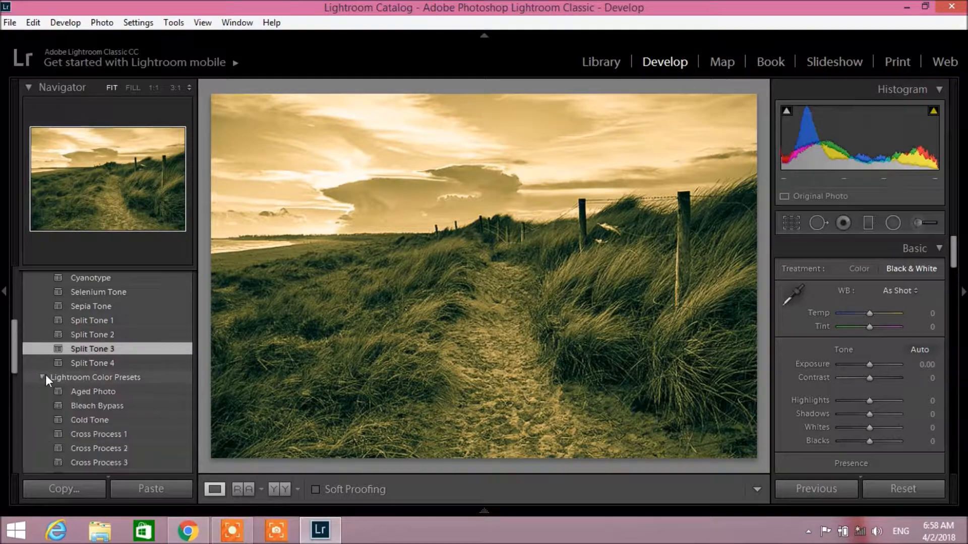
click(90, 388)
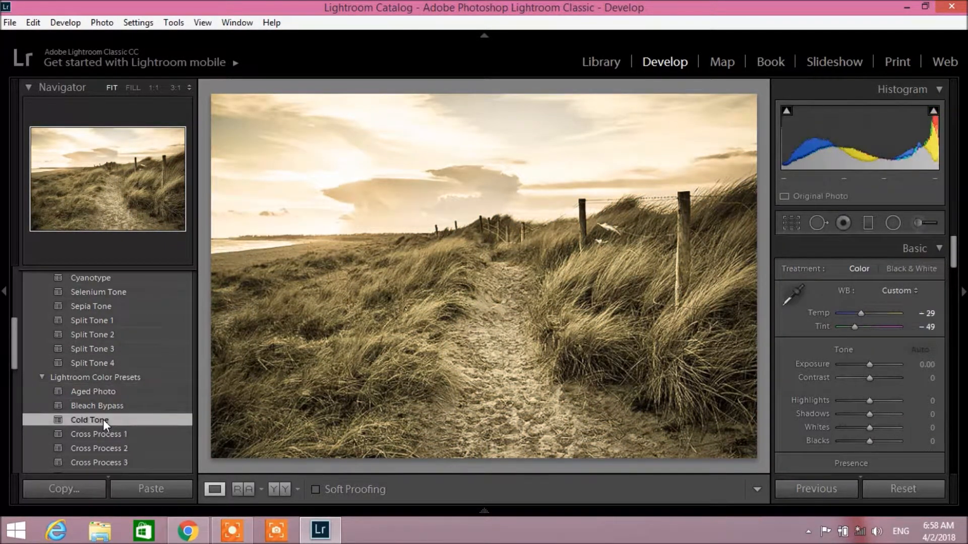
click(102, 420)
scroll(103, 392, down, 3)
scroll(103, 383, down, 2)
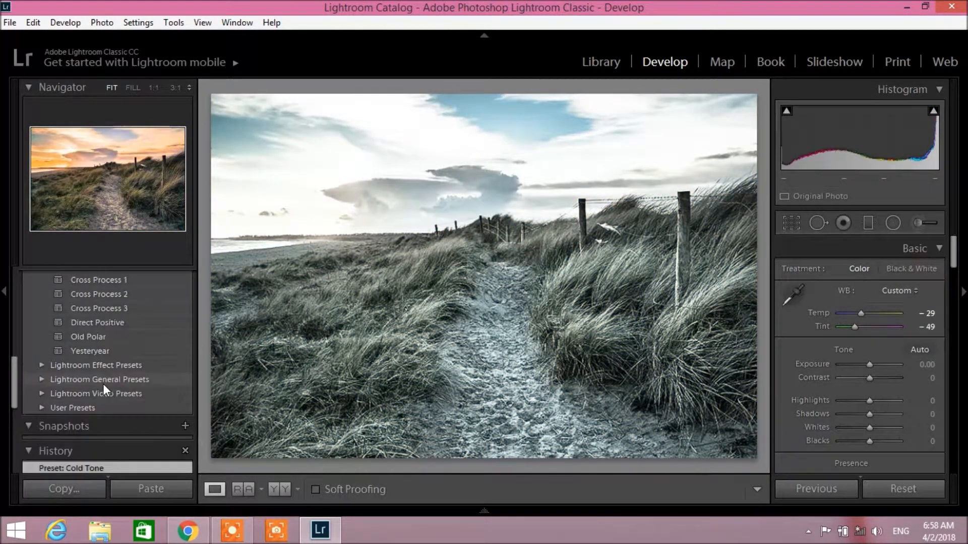
- Try the Yesteryear color preset on the photo, with Clarity raised to +29 and Vibrance to +79
click(97, 344)
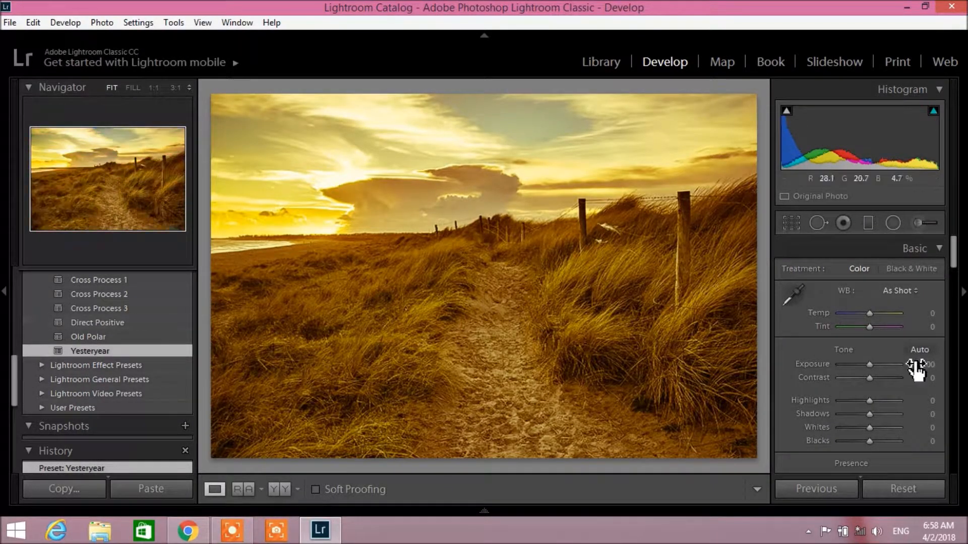
scroll(116, 335, down, 2)
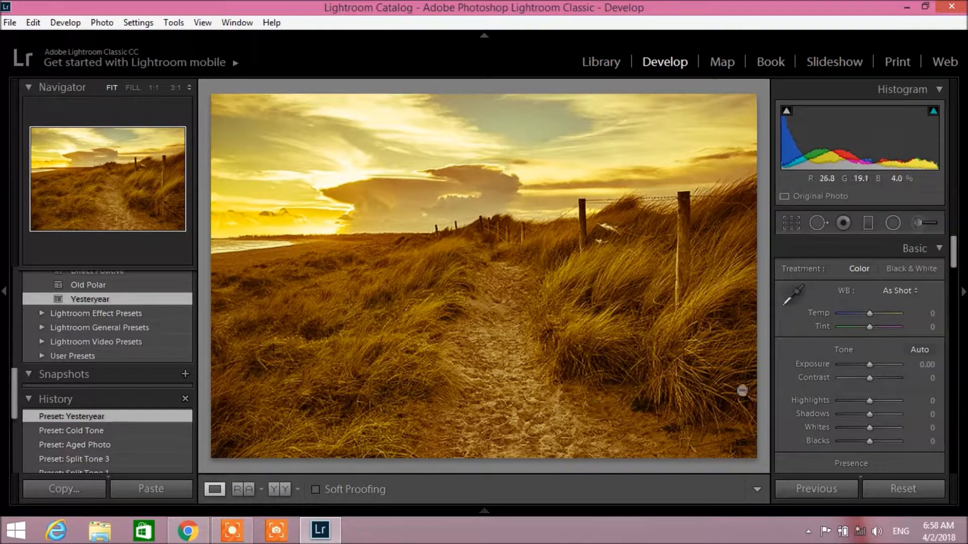
scroll(863, 367, down, 2)
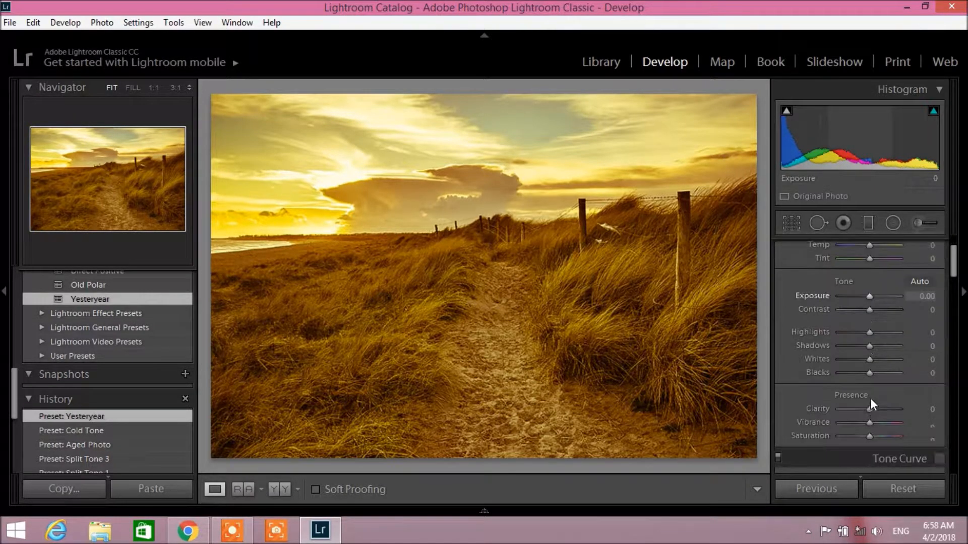
mouse_move(900, 414)
mouse_down()
mouse_move(843, 413)
mouse_move(894, 425)
mouse_up()
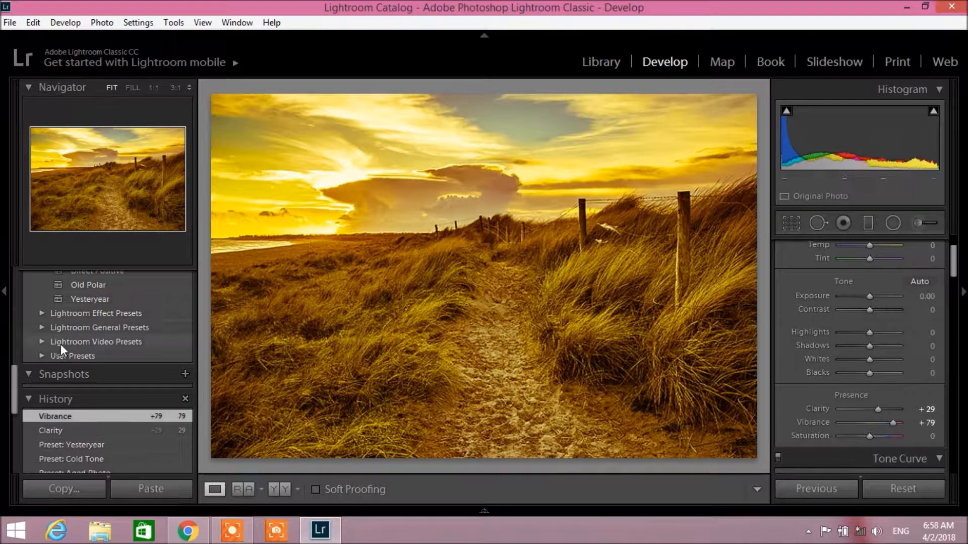
- Review the presets and edit history, step back to the Clarity state, and revert the photo to its original Import state
scroll(61, 344, up, 5)
scroll(62, 344, down, 4)
scroll(62, 344, up, 4)
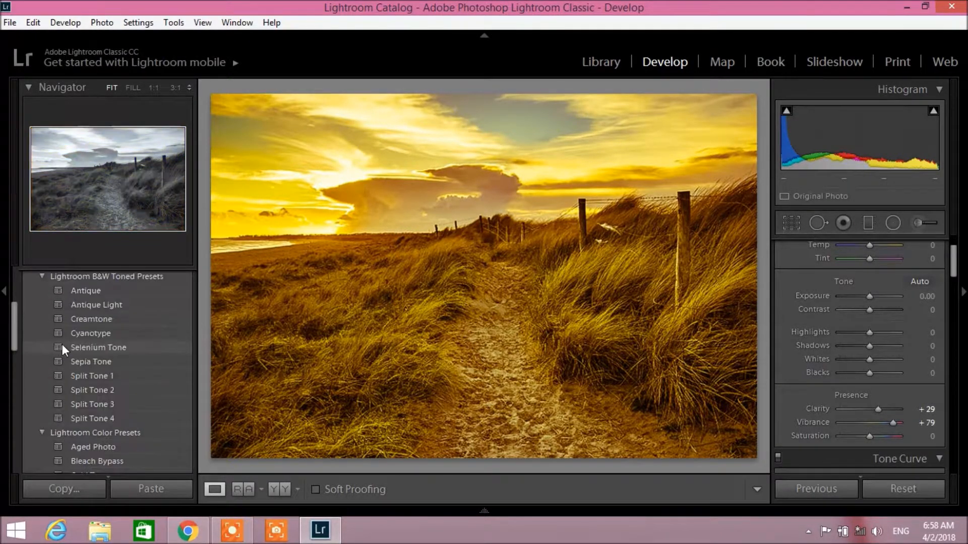
scroll(62, 344, up, 5)
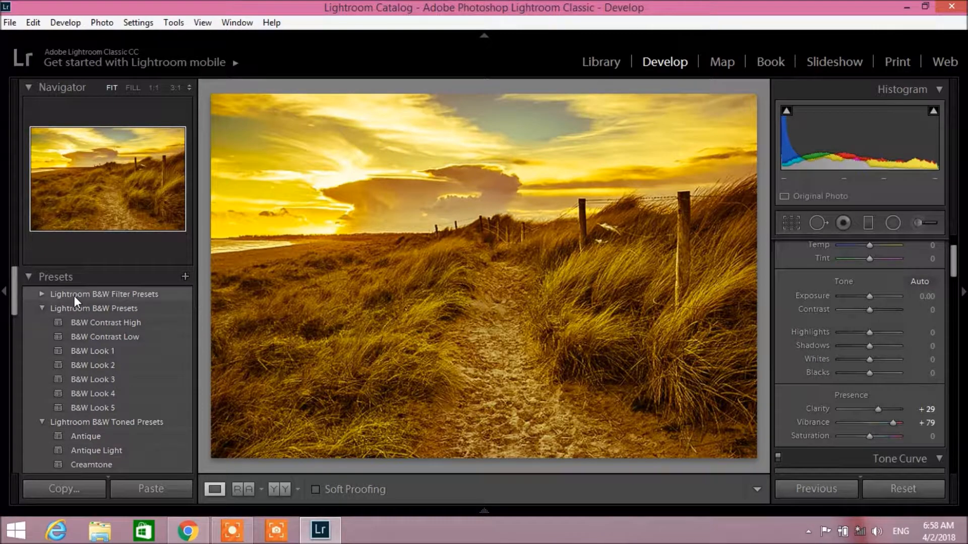
scroll(87, 381, down, 15)
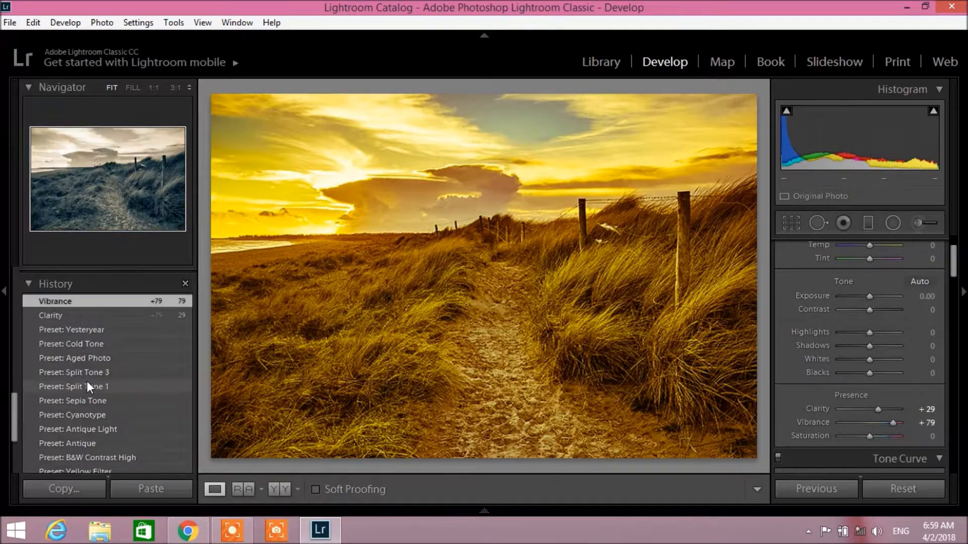
scroll(87, 381, down, 5)
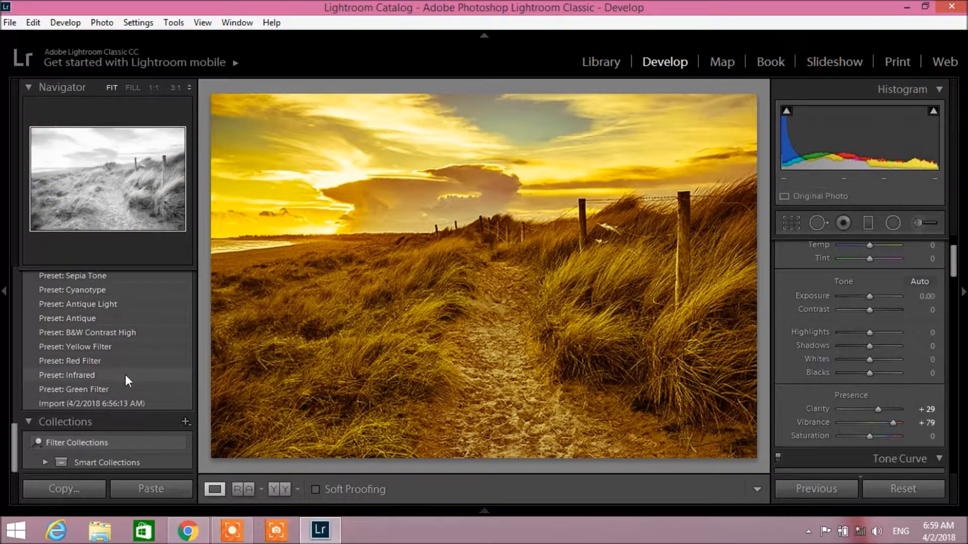
scroll(59, 393, up, 10)
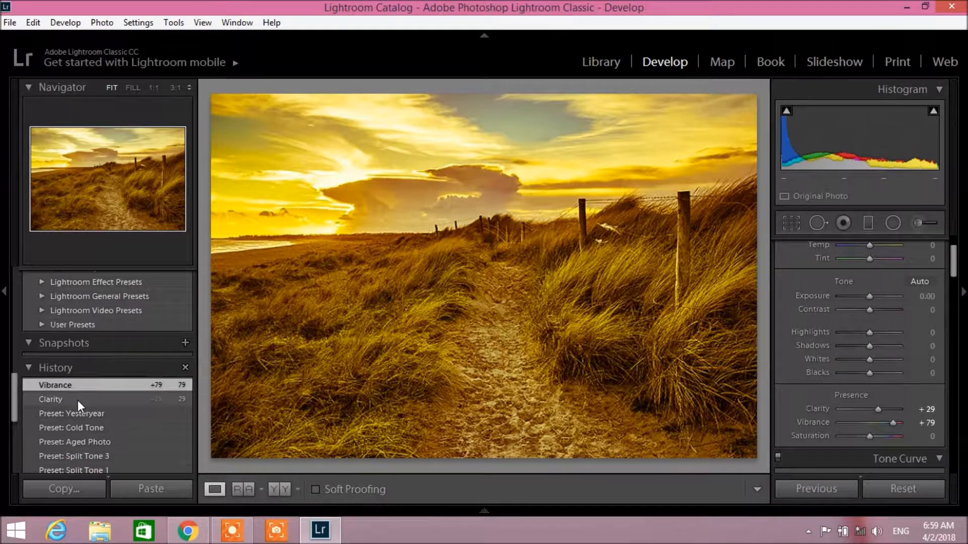
click(59, 404)
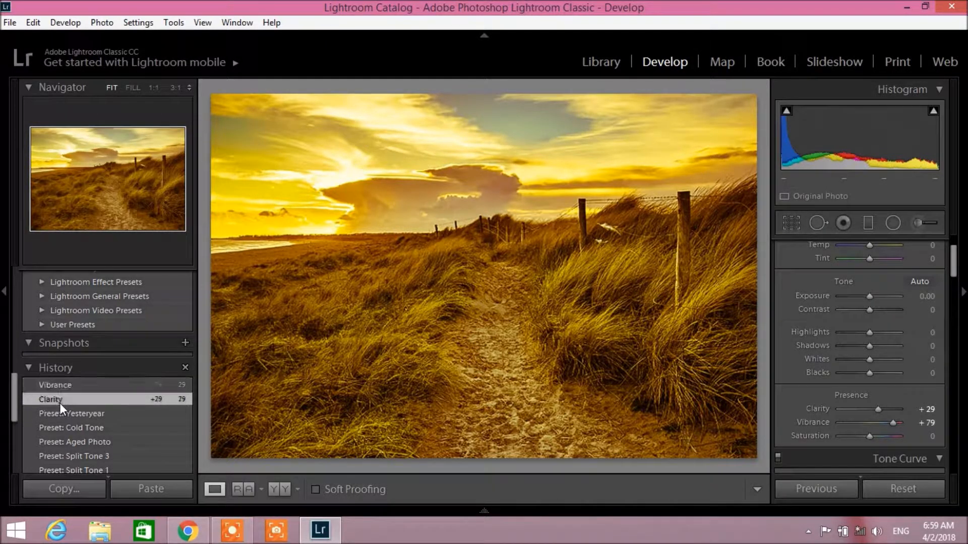
scroll(92, 431, down, 5)
click(69, 455)
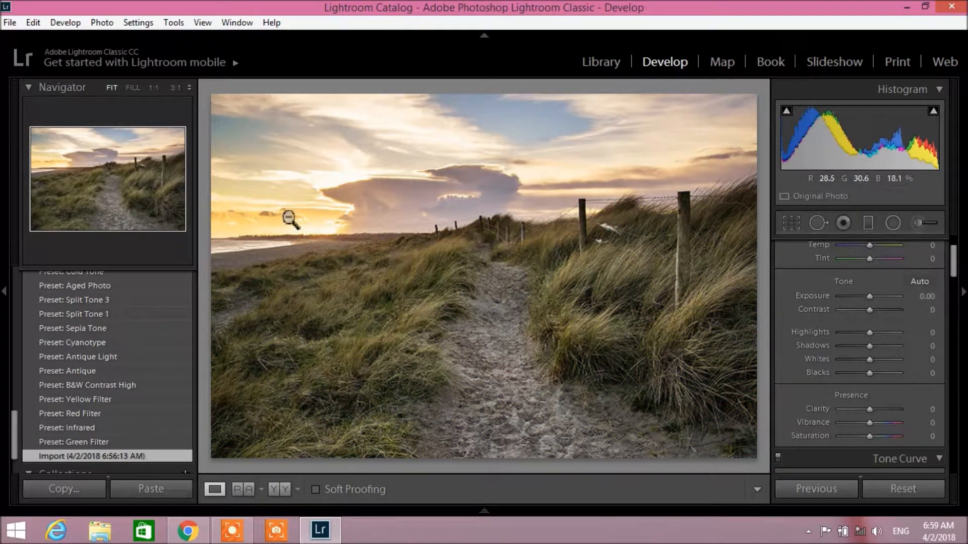
- Apply the Vignette 2 preset from Lightroom Effect Presets to the photo
scroll(99, 328, up, 10)
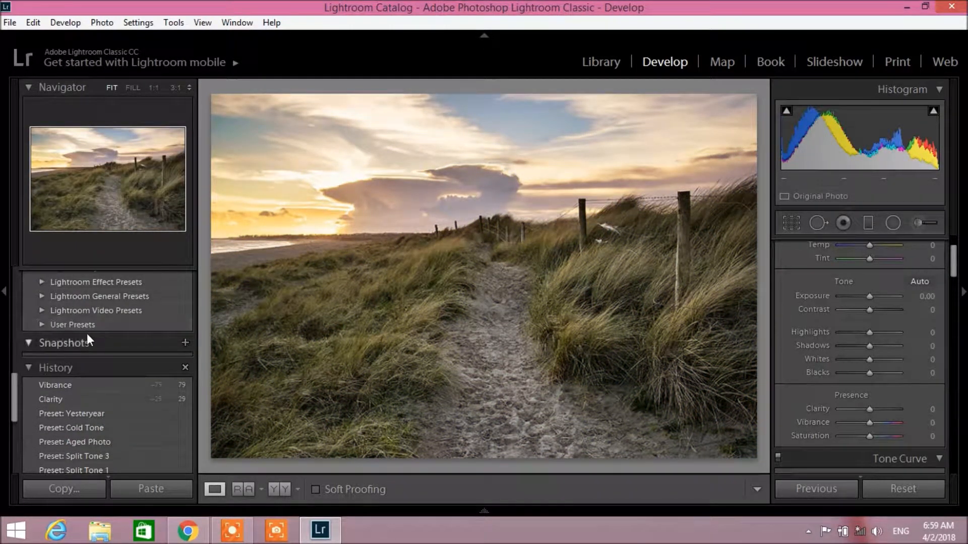
scroll(86, 334, up, 2)
click(42, 335)
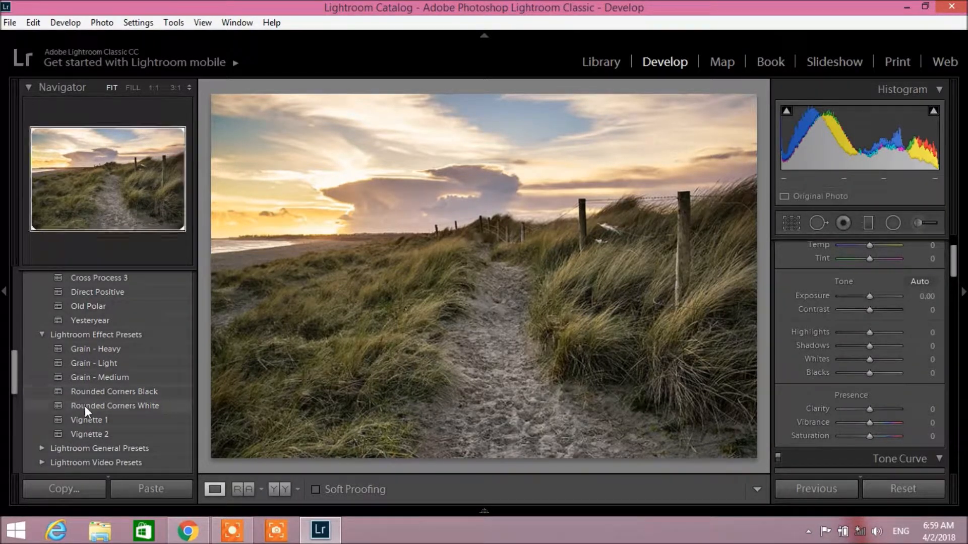
click(85, 431)
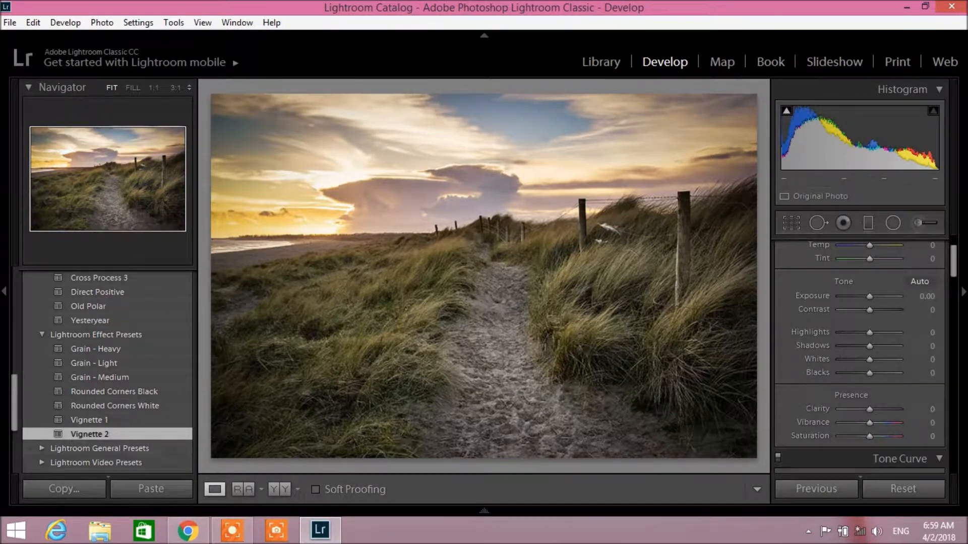
- Try cooler and warmer white balances on the photo, settling on Temp −36 and Tint +19
scroll(897, 301, up, 2)
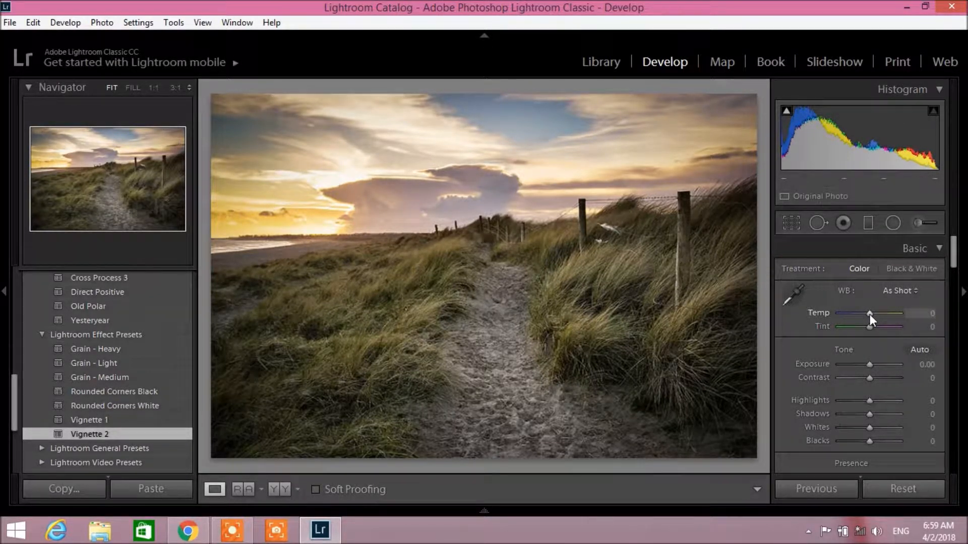
drag(870, 313, 860, 314)
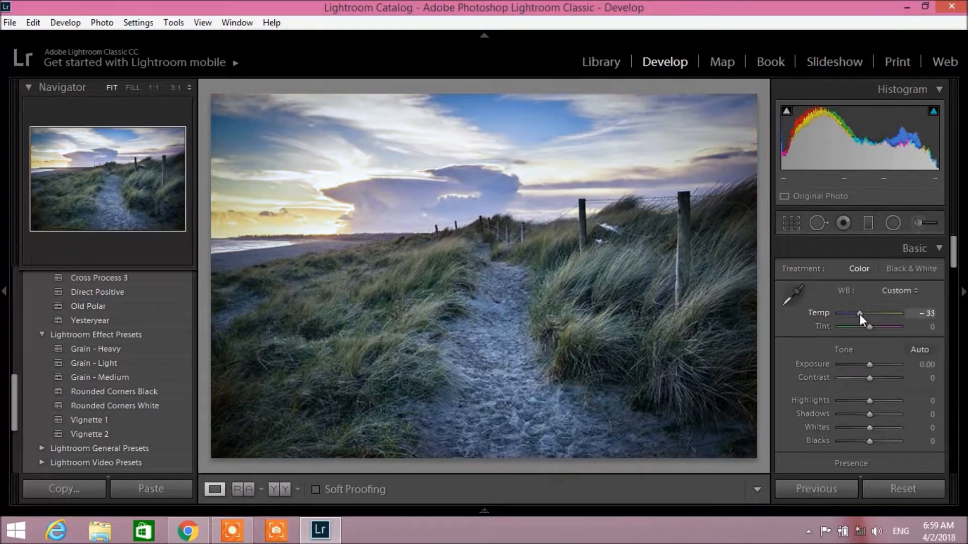
drag(860, 314, 880, 317)
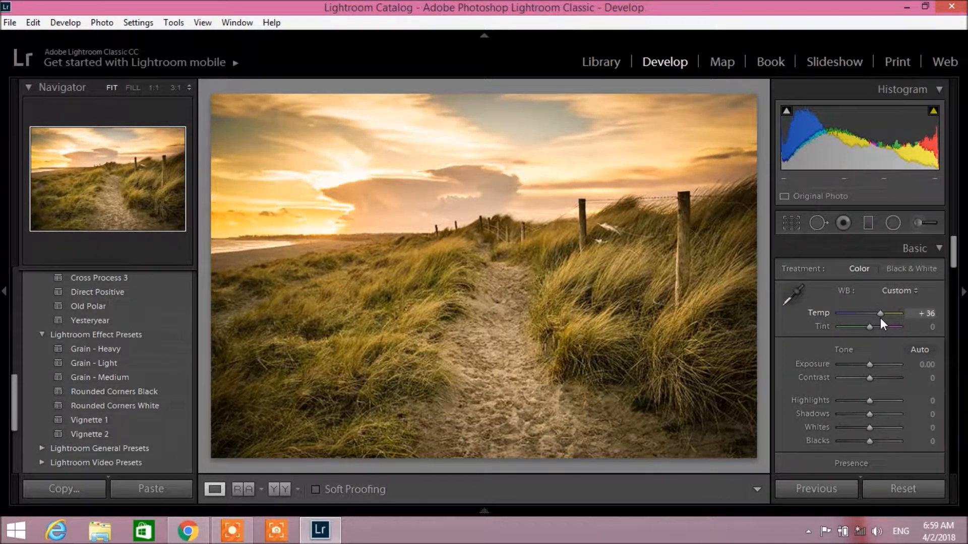
drag(880, 318, 858, 323)
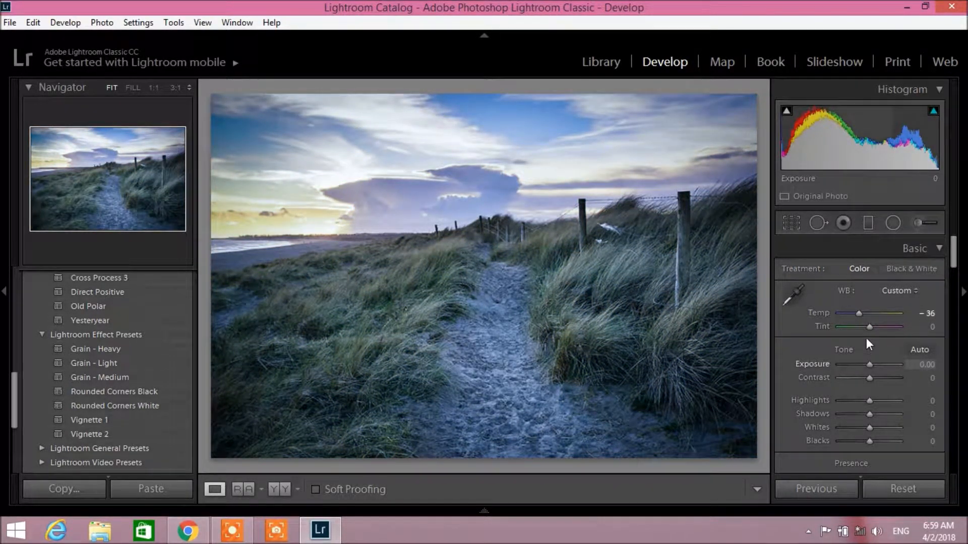
mouse_move(870, 327)
mouse_down()
mouse_move(879, 327)
mouse_move(857, 328)
mouse_up()
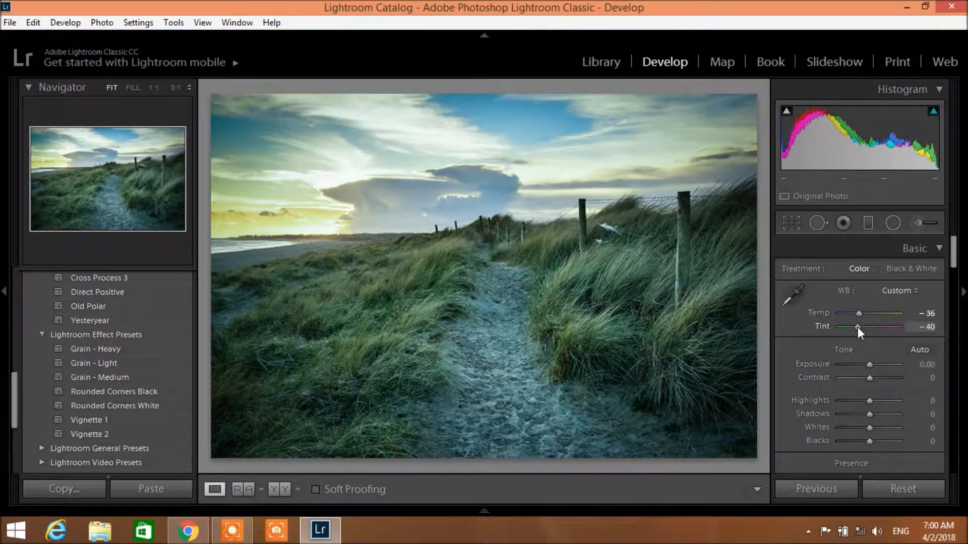
double_click(858, 328)
- Set the photo's Exposure to +0.12 and its Contrast to +36
drag(870, 366, 857, 366)
double_click(857, 366)
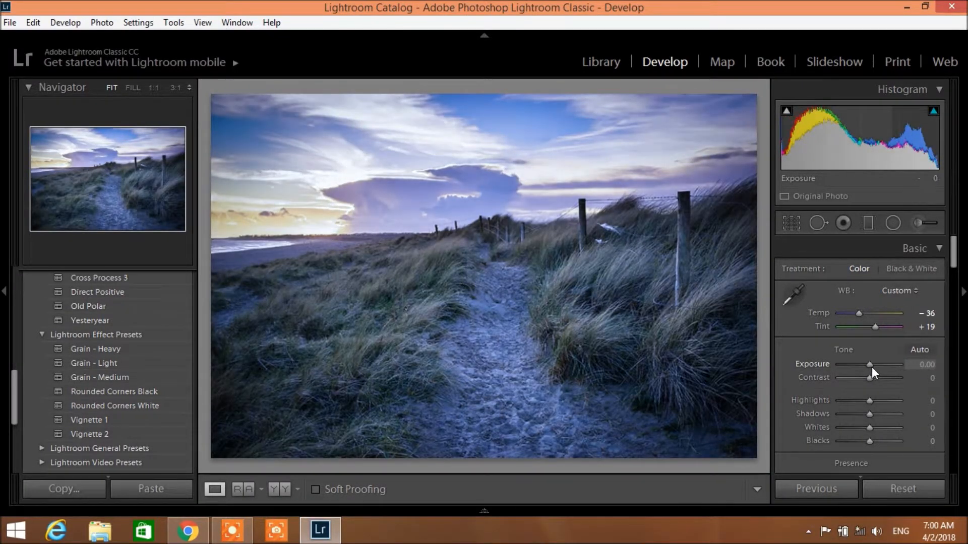
click(872, 367)
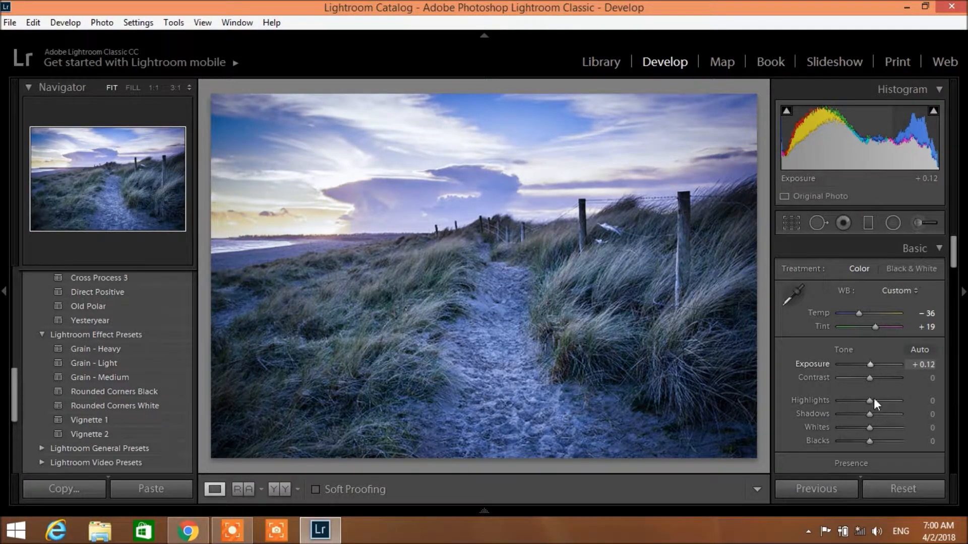
click(871, 379)
click(884, 380)
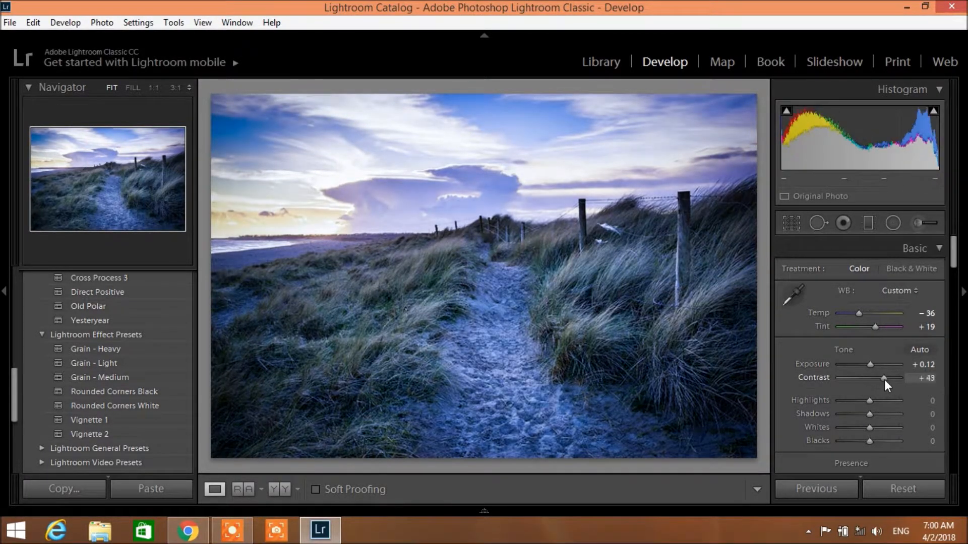
drag(884, 380, 881, 380)
- Set the Presence values to Clarity +33, Vibrance +26 and Saturation −12
scroll(864, 387, down, 2)
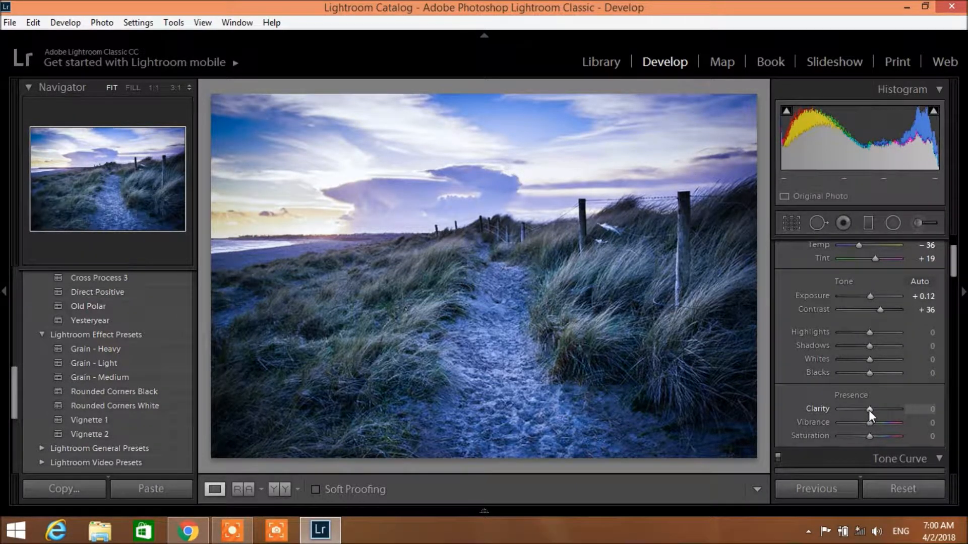
drag(869, 410, 879, 410)
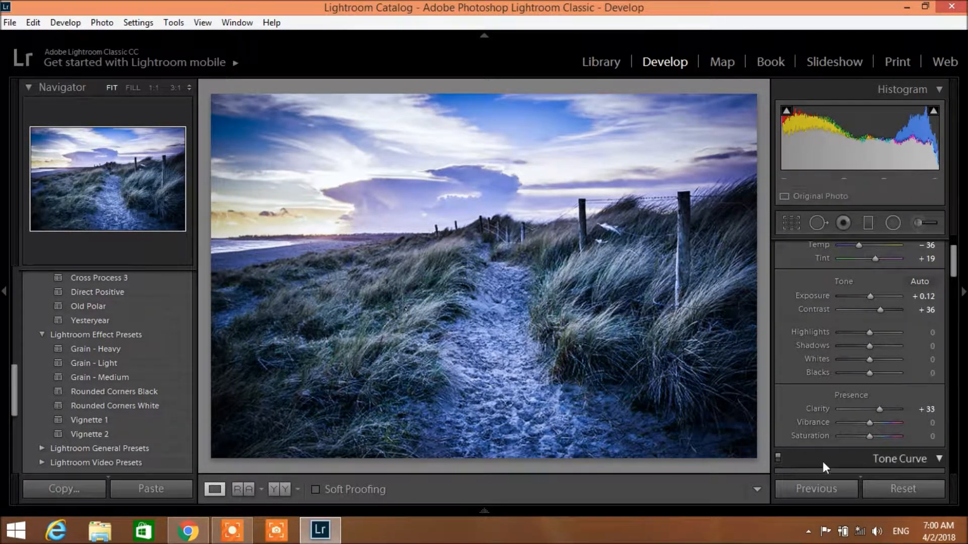
mouse_move(870, 421)
mouse_down()
mouse_move(859, 422)
mouse_move(879, 425)
mouse_up()
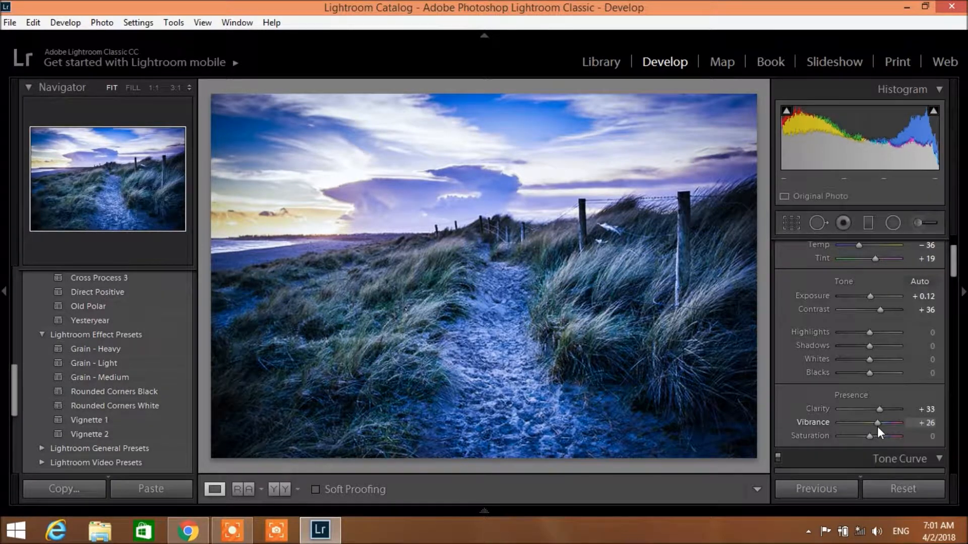
mouse_move(870, 438)
mouse_down()
mouse_move(861, 438)
mouse_move(892, 440)
mouse_move(863, 439)
mouse_up()
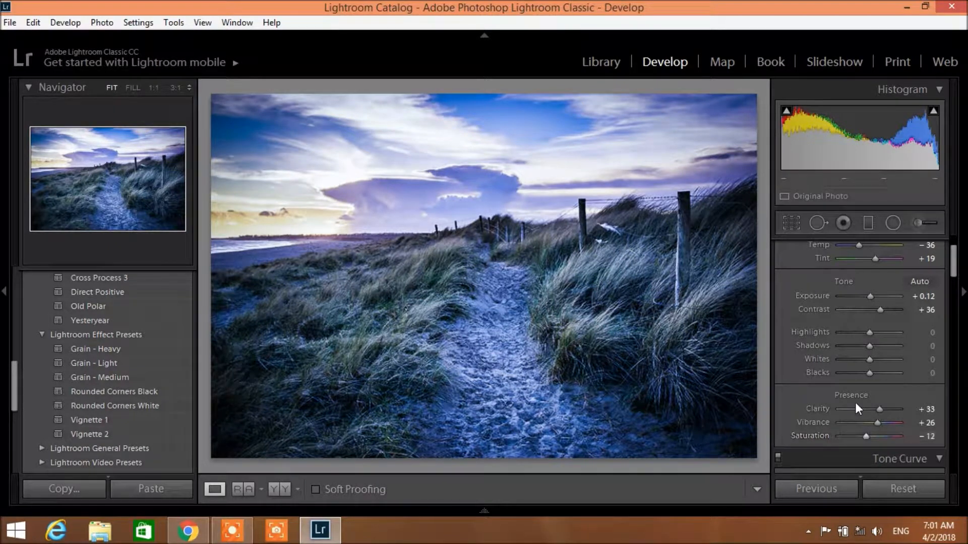
- Shift the tone curve's region split points and set Highlights +40, Lights +20, Darks −7 and Shadows −5
scroll(855, 403, down, 6)
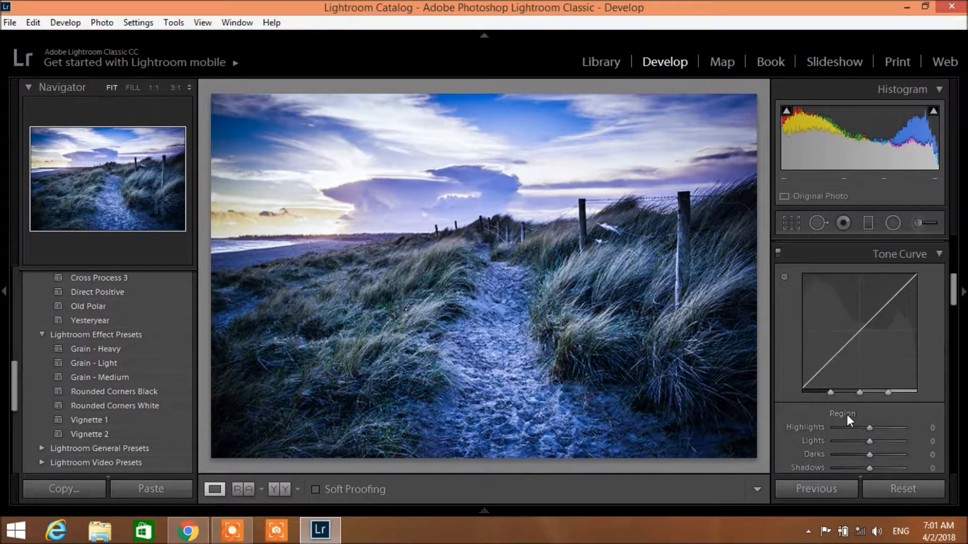
drag(860, 393, 898, 393)
drag(830, 395, 834, 394)
mouse_move(866, 443)
mouse_down()
mouse_move(875, 440)
mouse_move(863, 455)
mouse_move(870, 427)
mouse_move(915, 428)
mouse_move(883, 432)
mouse_up()
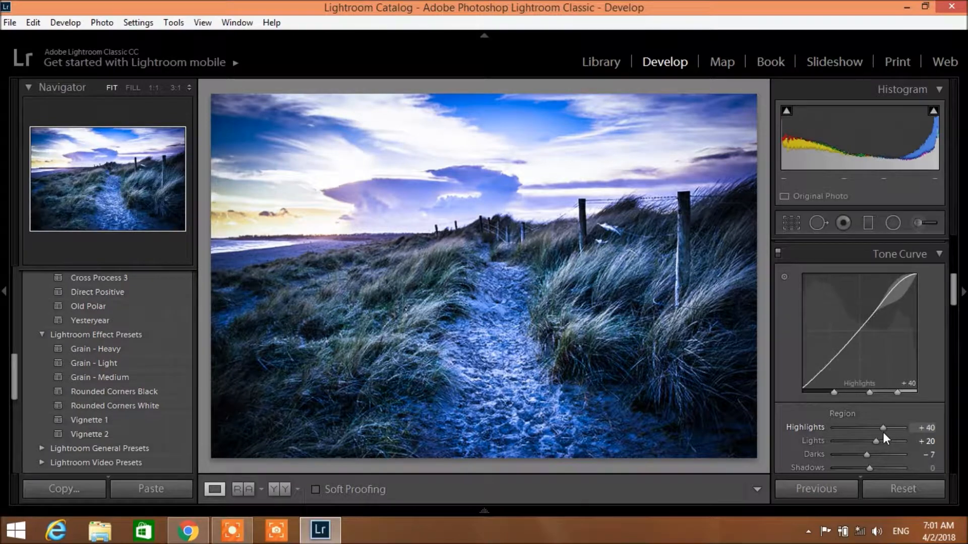
scroll(887, 449, down, 3)
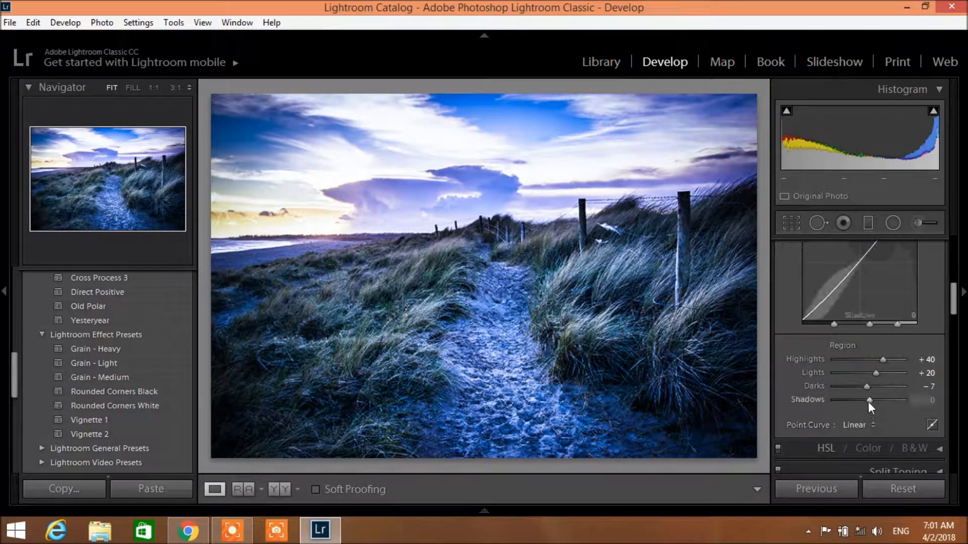
drag(870, 400, 901, 409)
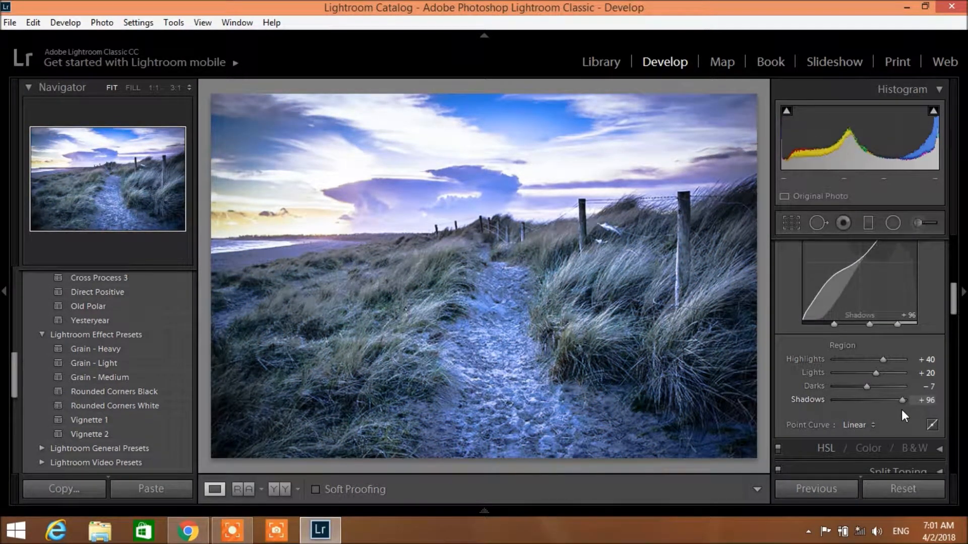
drag(901, 409, 867, 410)
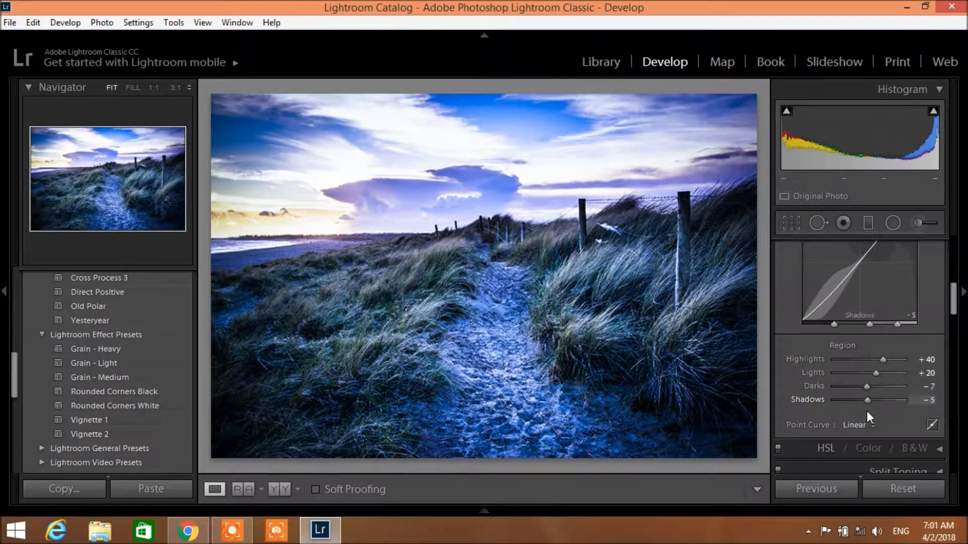
- Expand the HSL adjustments, shift the Red hue slightly and set the Magenta hue to +7
scroll(866, 401, down, 3)
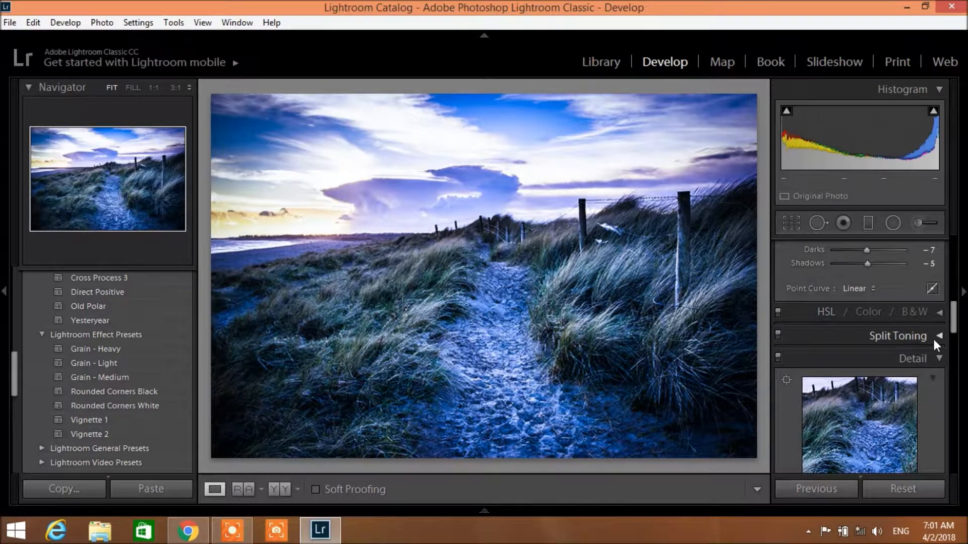
click(939, 313)
scroll(884, 355, down, 3)
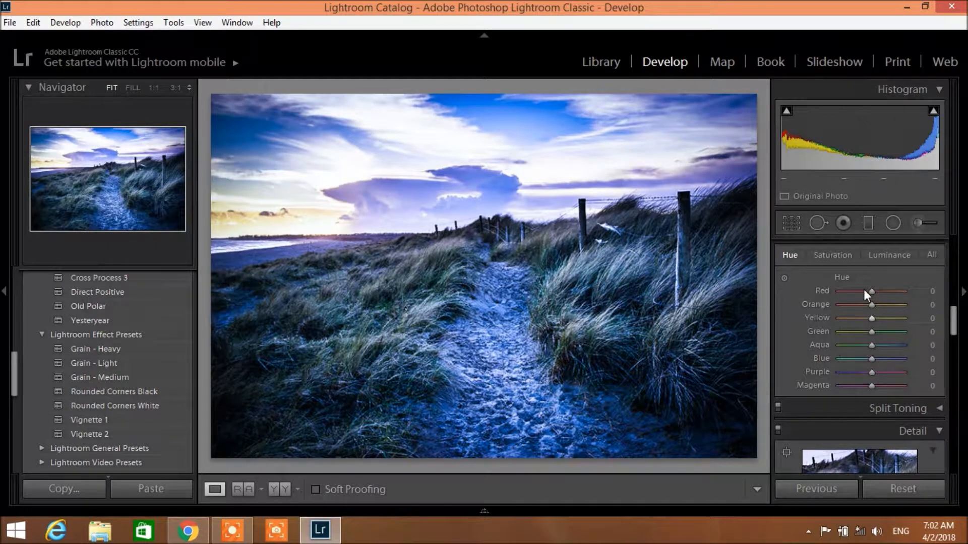
mouse_move(870, 291)
mouse_down()
mouse_move(845, 290)
mouse_move(897, 293)
mouse_move(876, 293)
mouse_up()
drag(867, 387, 872, 386)
- Set the Sharpening values in Detail to Amount 7, Radius 1.9 and Detail 21, leaving Masking at 0
scroll(843, 346, down, 3)
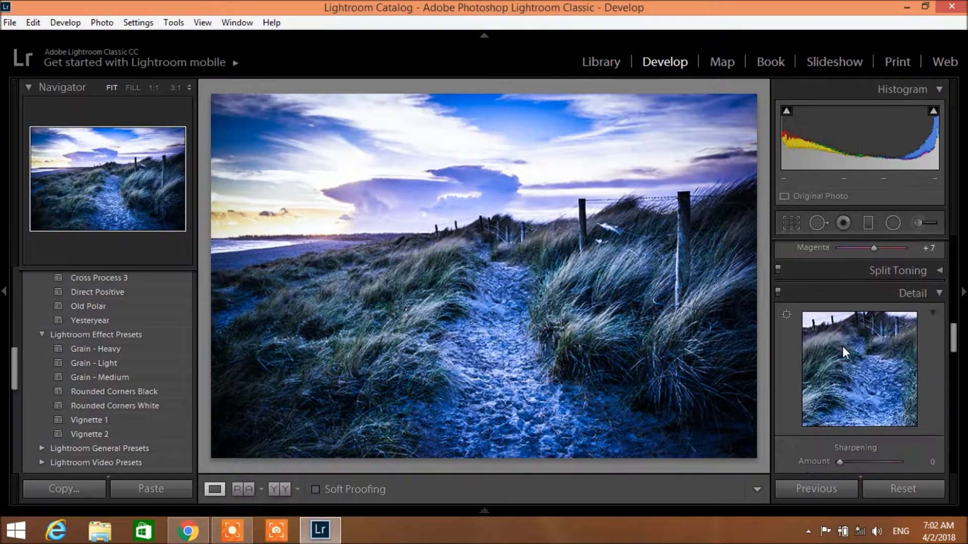
scroll(935, 326, down, 2)
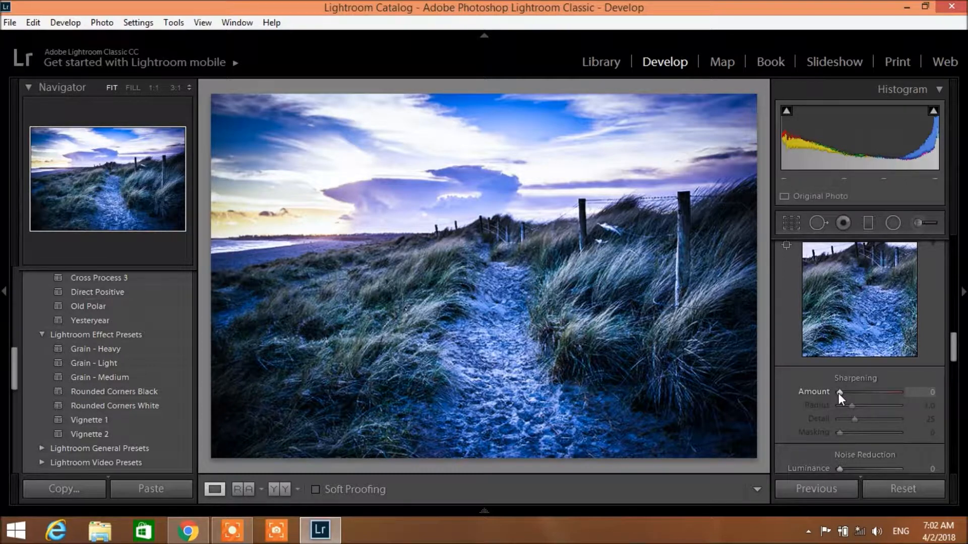
drag(839, 392, 863, 396)
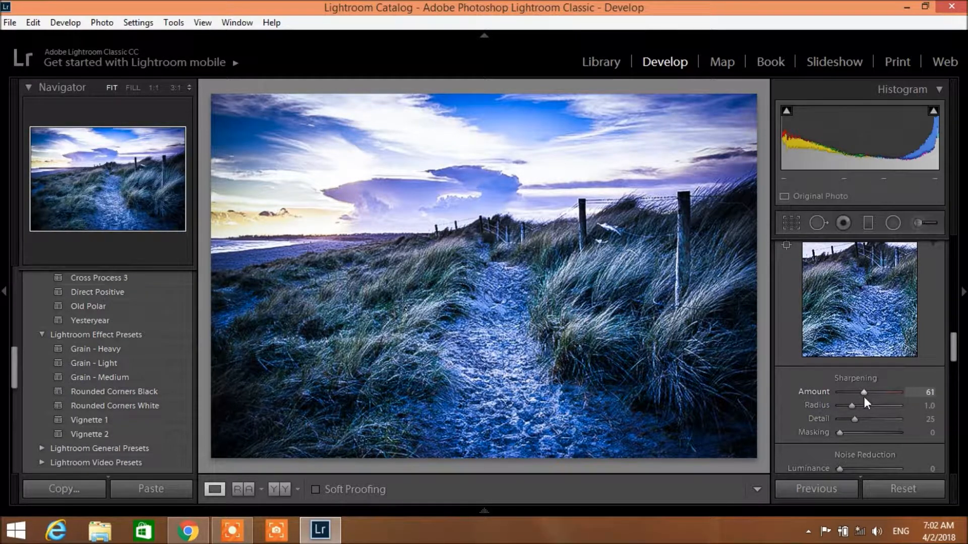
mouse_move(864, 394)
mouse_down()
mouse_move(842, 393)
mouse_move(867, 410)
mouse_up()
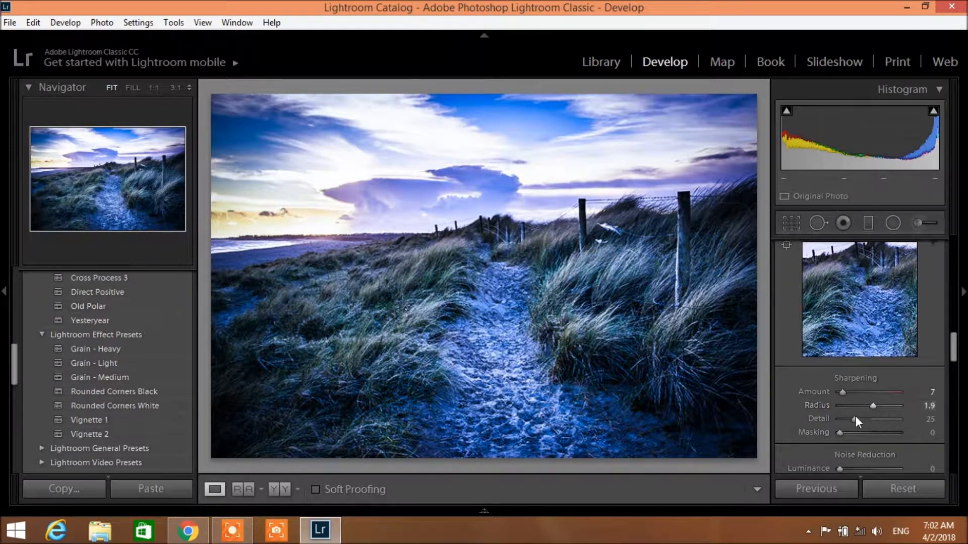
drag(855, 419, 878, 421)
drag(896, 421, 852, 421)
mouse_move(842, 433)
mouse_down()
mouse_move(858, 434)
mouse_move(841, 434)
mouse_up()
- Set Noise Reduction to Luminance 18 with Detail 60 and Contrast 5, and Color to 20
scroll(869, 408, down, 3)
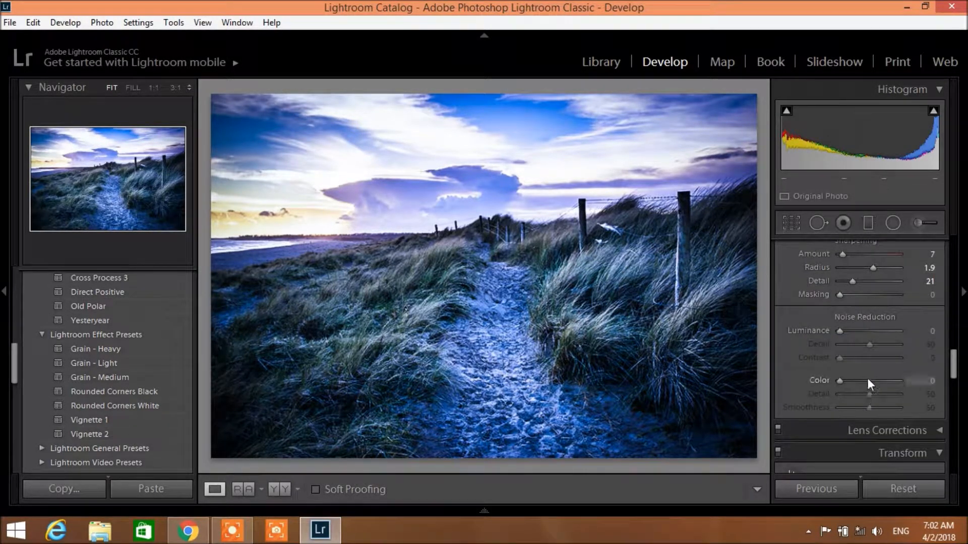
drag(839, 333, 867, 334)
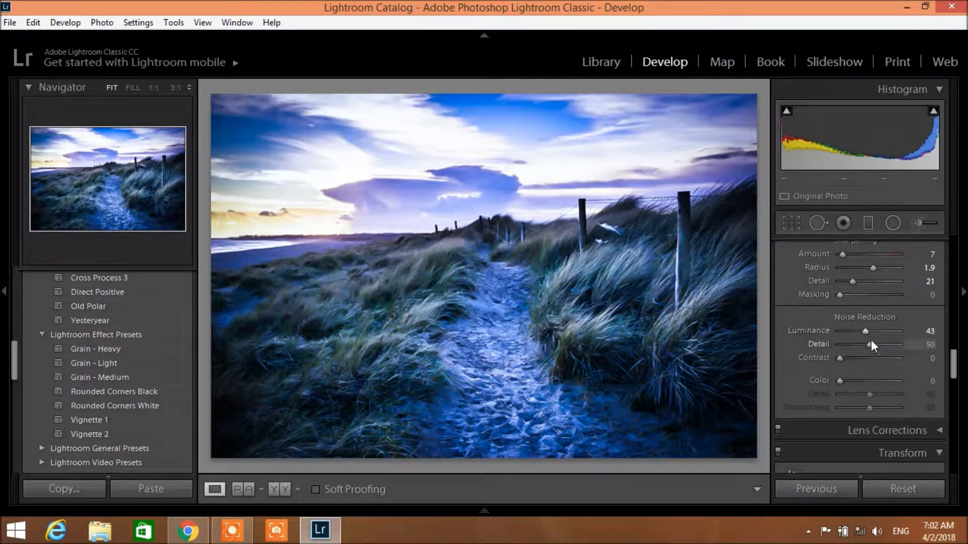
drag(867, 331, 843, 331)
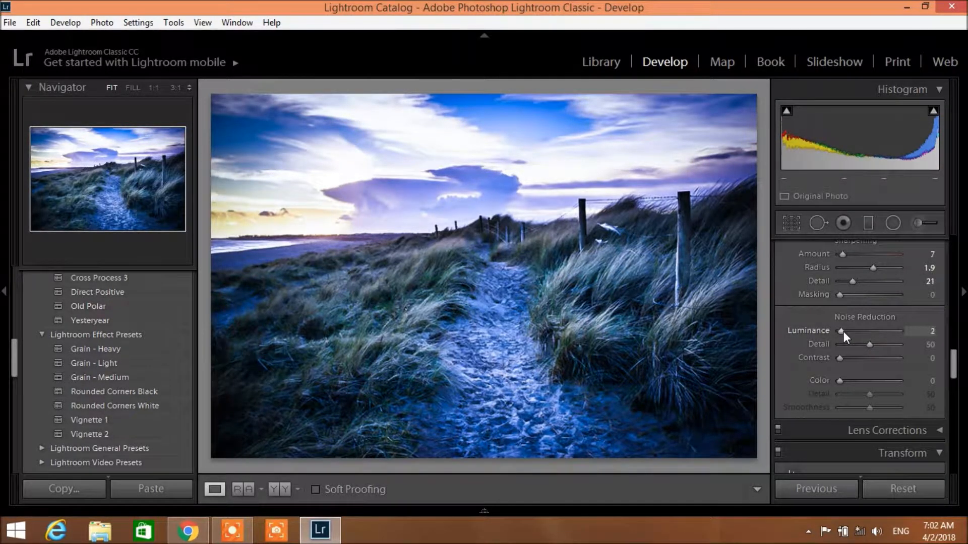
drag(846, 331, 854, 332)
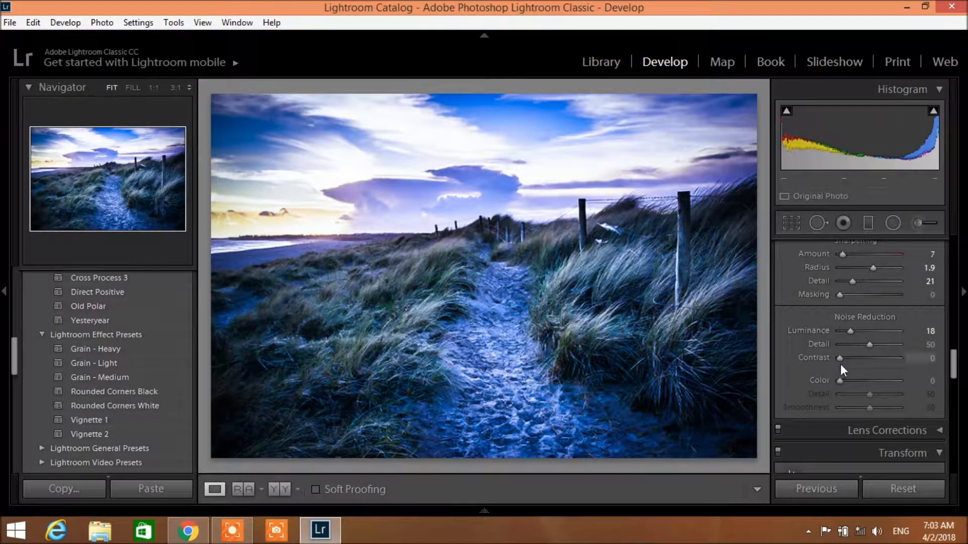
drag(869, 345, 842, 362)
scroll(866, 384, down, 3)
drag(841, 317, 852, 314)
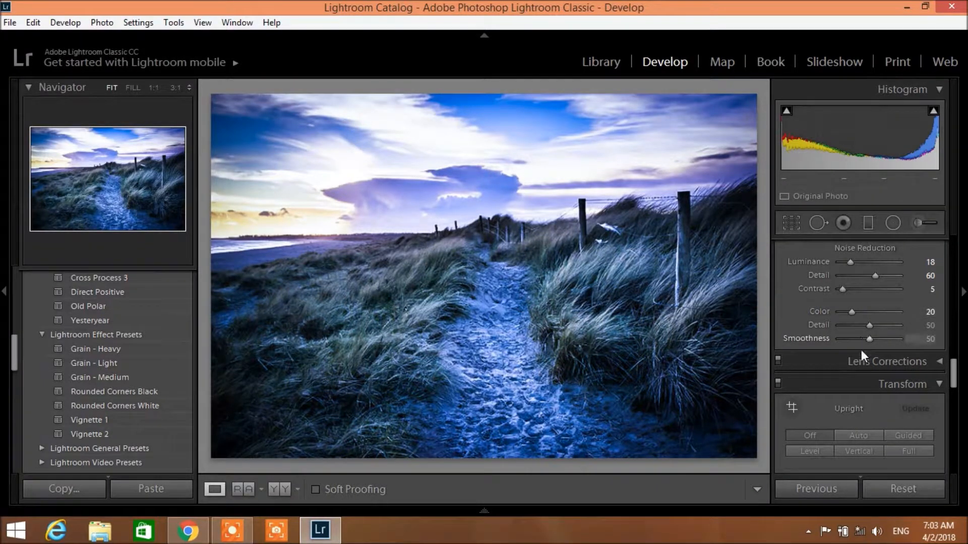
- In Camera Calibration, set the Shadows Tint to +24 and the Red Primary Hue to −33
scroll(861, 352, down, 3)
scroll(864, 368, down, 3)
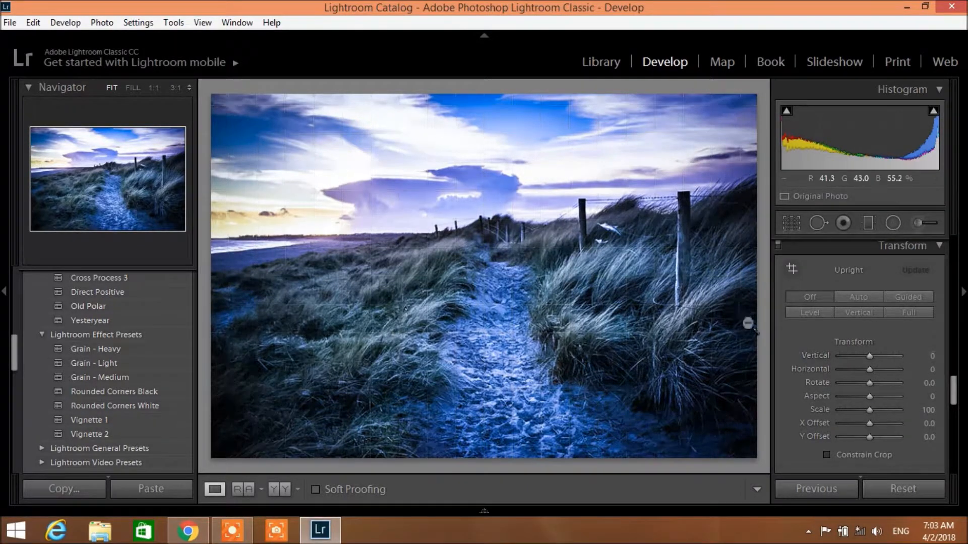
scroll(871, 376, down, 2)
scroll(867, 347, down, 6)
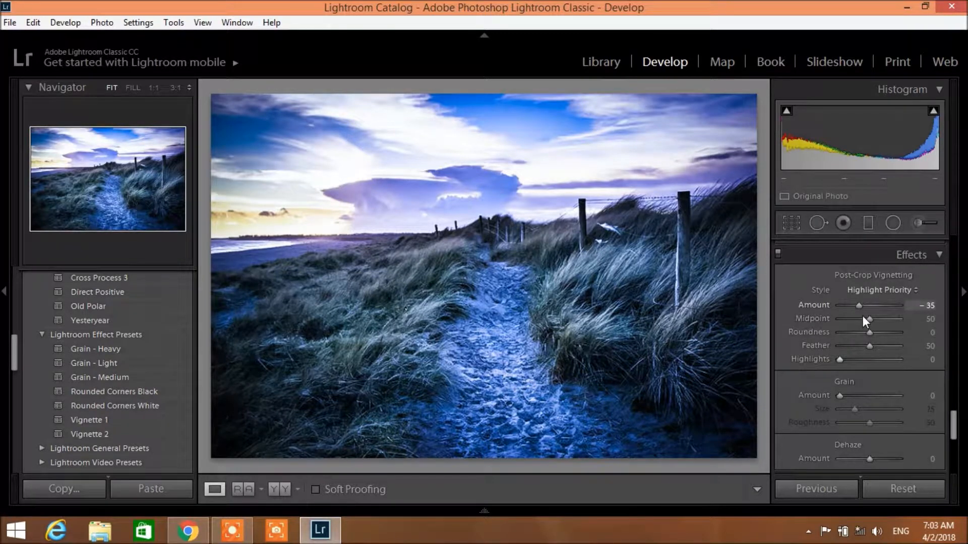
scroll(872, 337, down, 4)
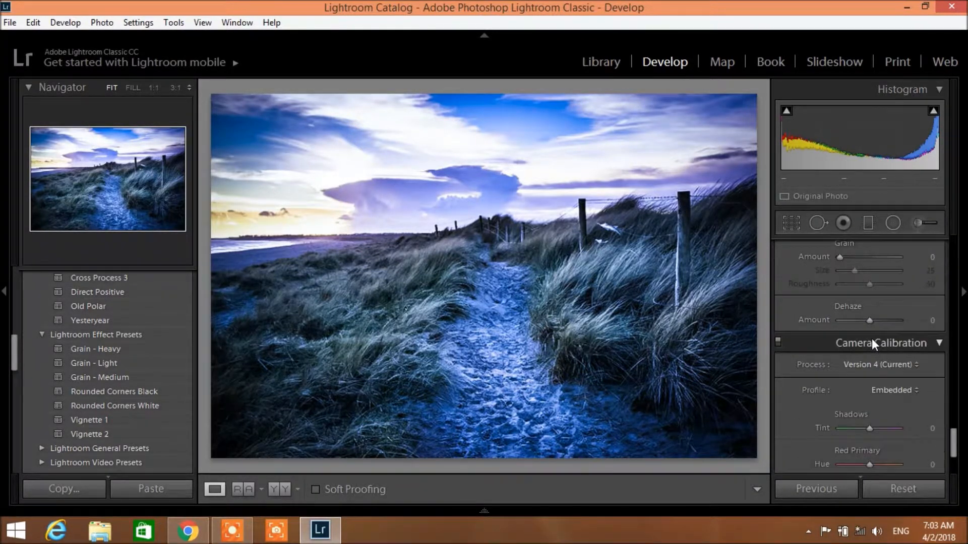
scroll(872, 343, down, 2)
drag(869, 361, 876, 361)
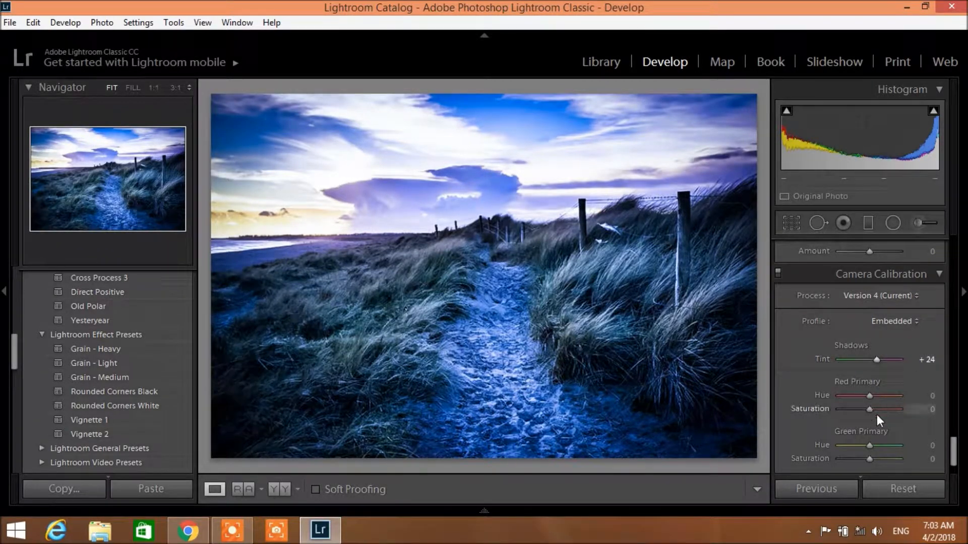
drag(869, 395, 860, 394)
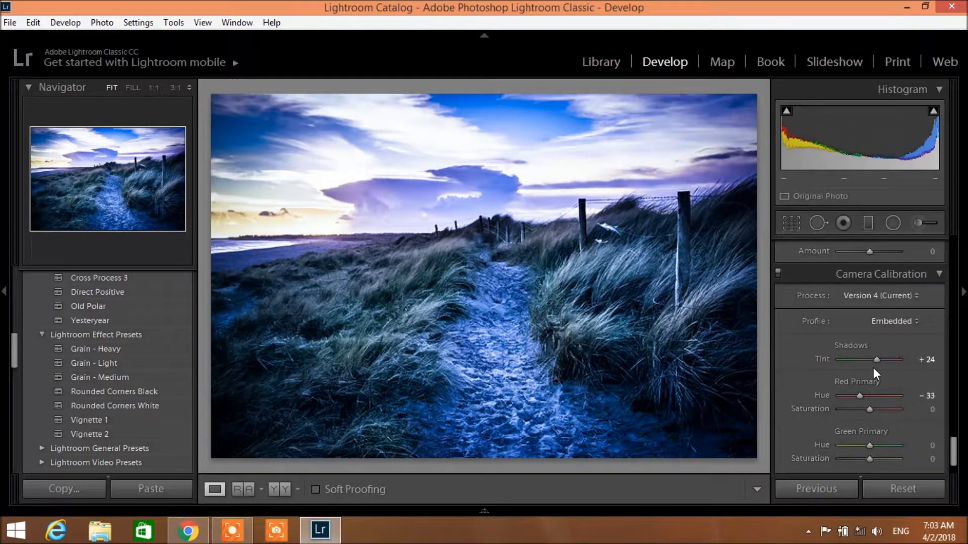
- Set the Green Primary to Hue −24 and Saturation +33, and the Blue Primary to Hue −2 and Saturation −38
scroll(873, 368, down, 2)
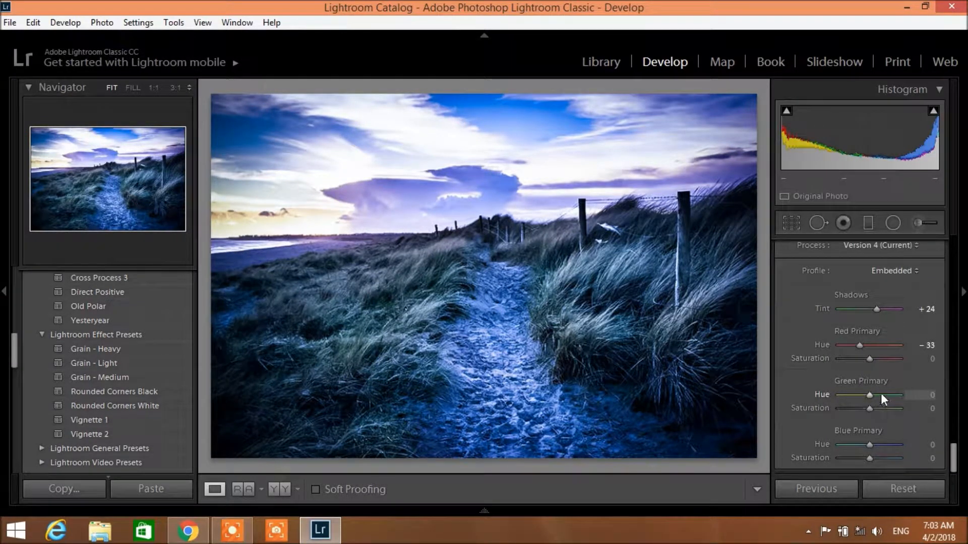
drag(868, 396, 861, 396)
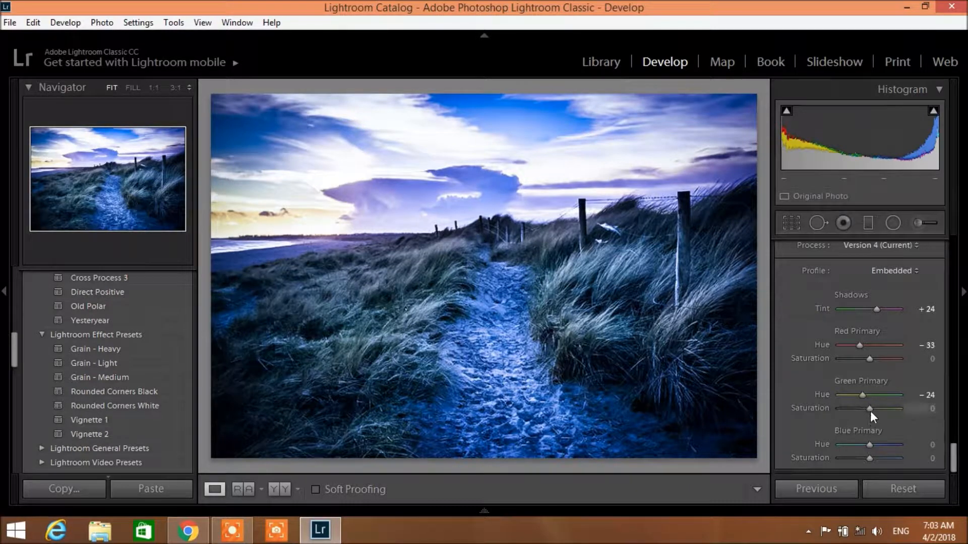
drag(875, 411, 879, 410)
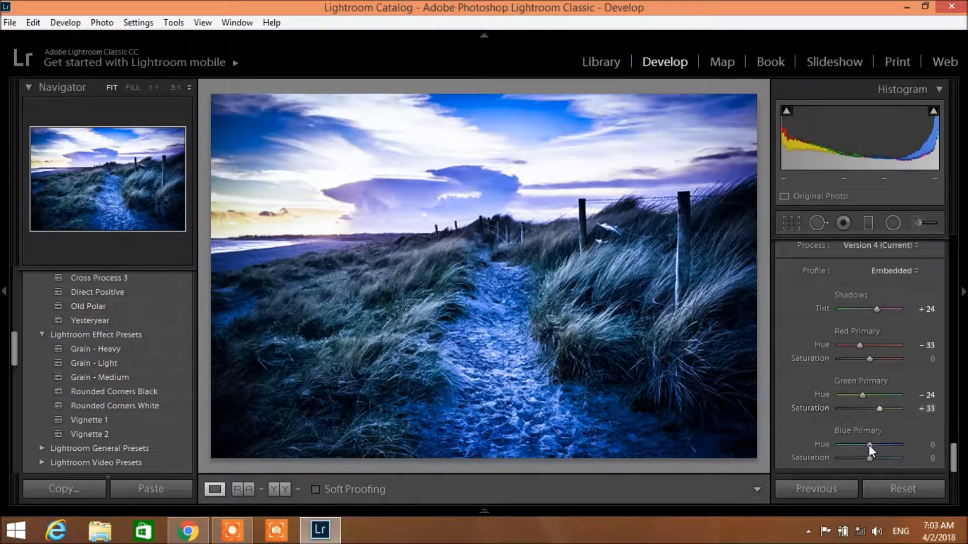
drag(870, 446, 877, 446)
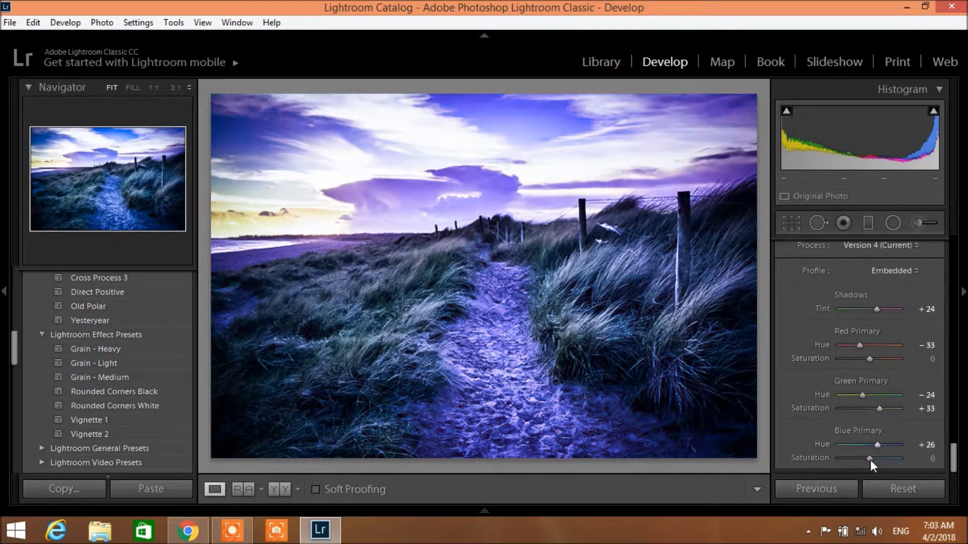
drag(878, 446, 857, 461)
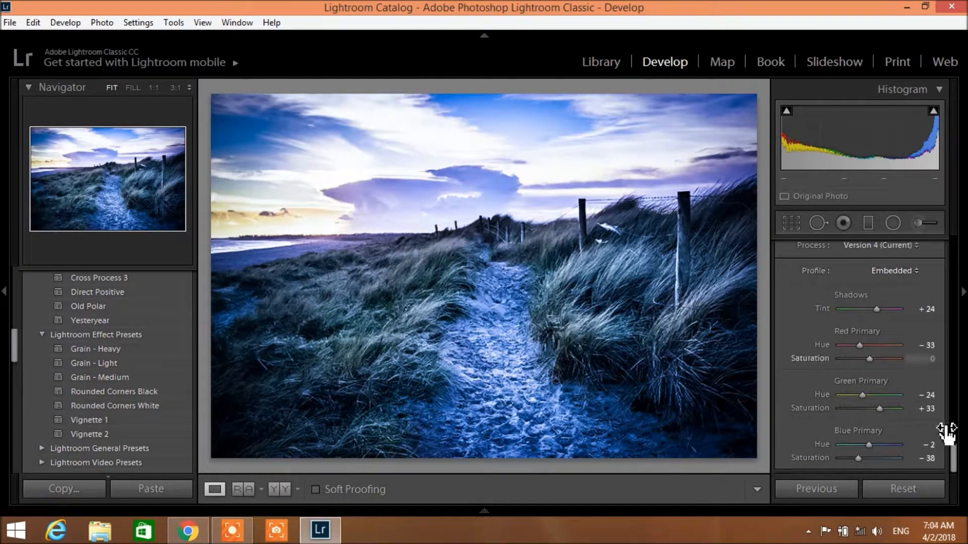
- Expand the Lightroom General and Video preset groups and examine their presets and the edit history
drag(954, 466, 951, 448)
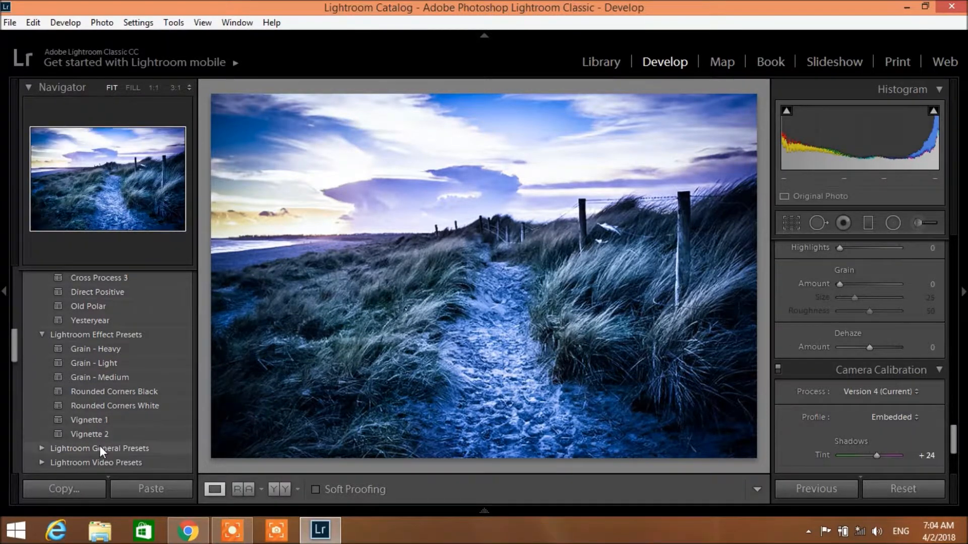
click(41, 448)
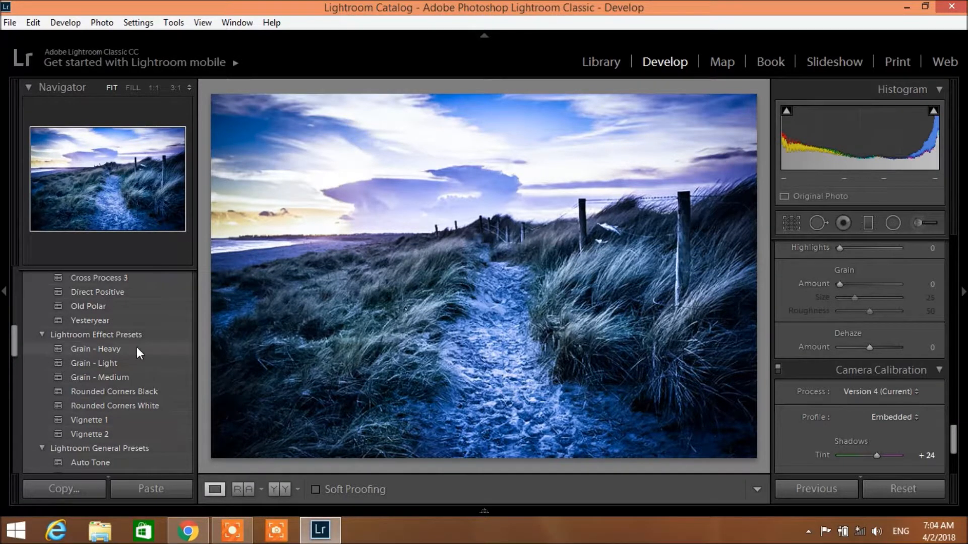
scroll(137, 347, down, 3)
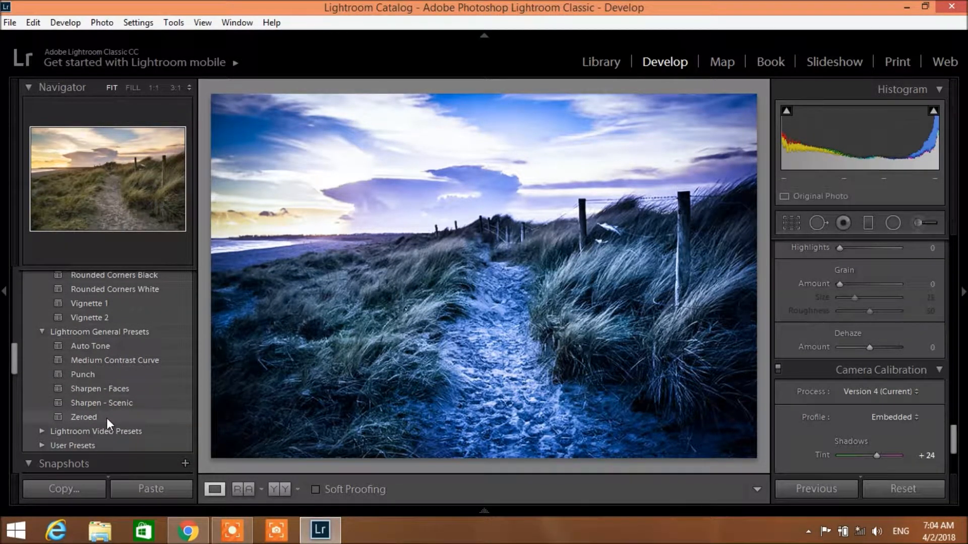
click(41, 432)
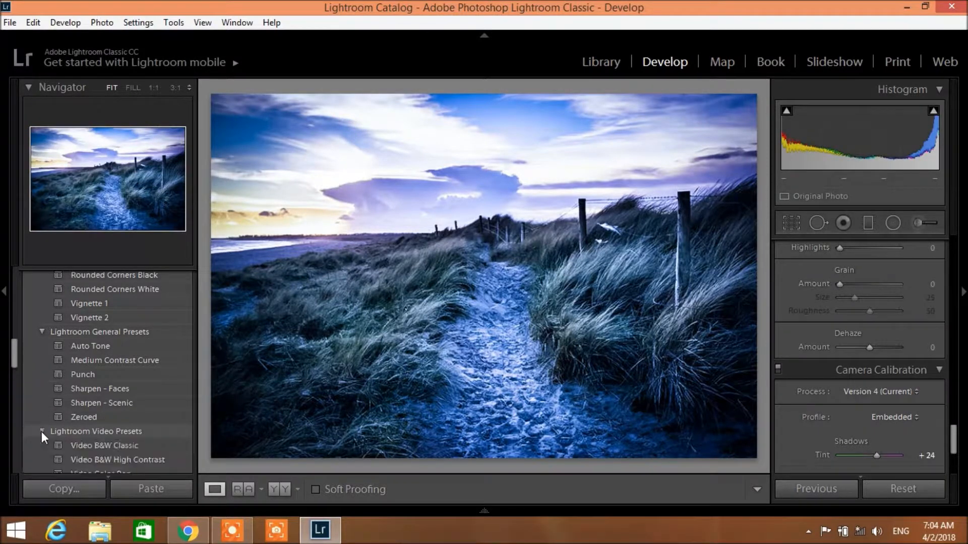
scroll(86, 445, down, 2)
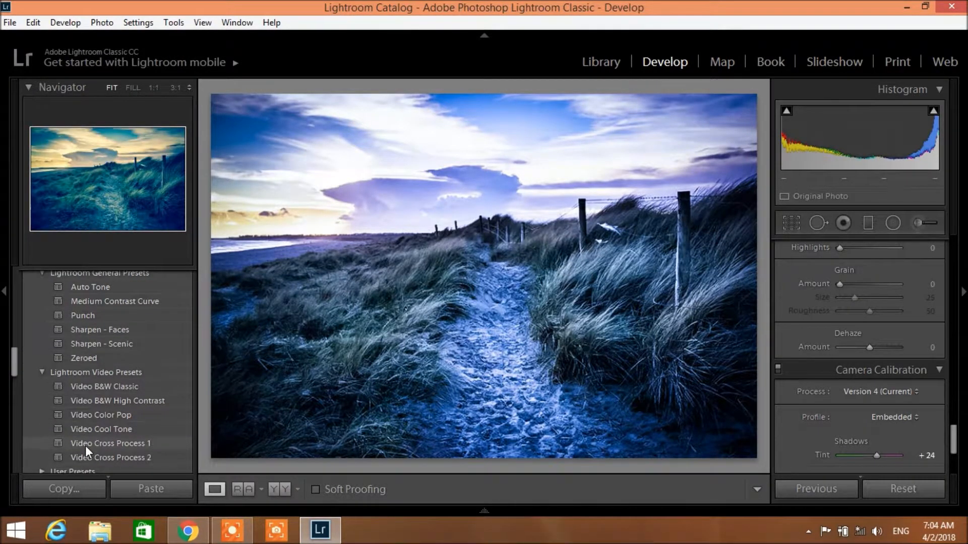
scroll(86, 446, down, 2)
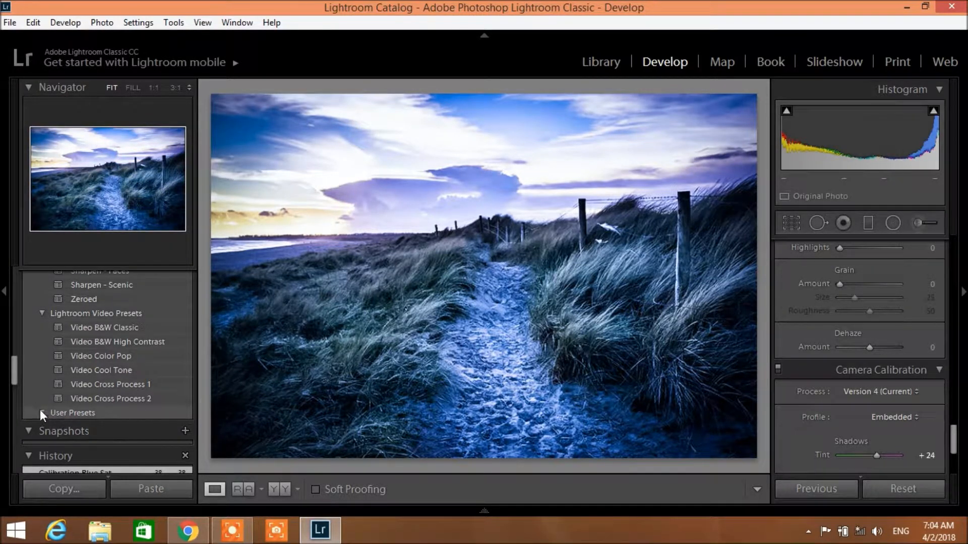
scroll(111, 371, down, 3)
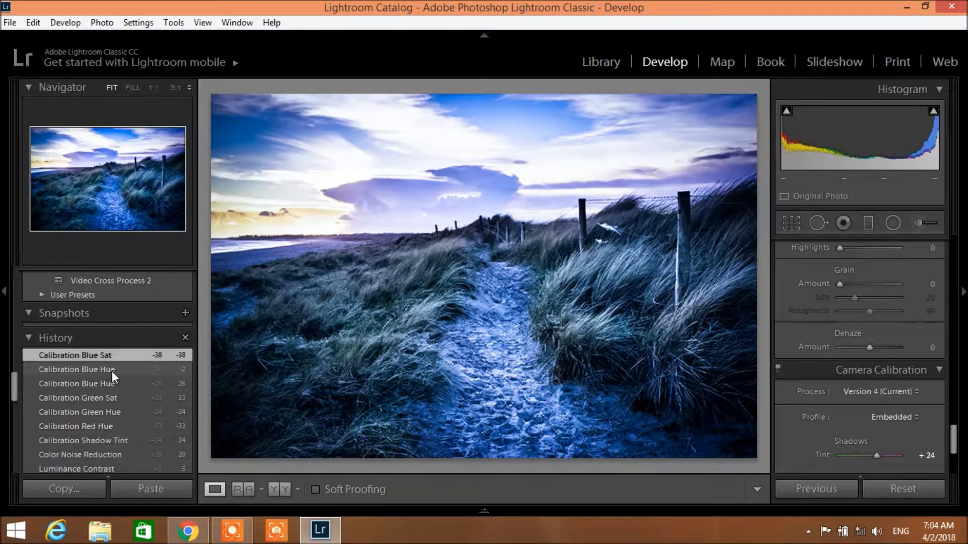
scroll(111, 371, up, 5)
scroll(111, 371, up, 1)
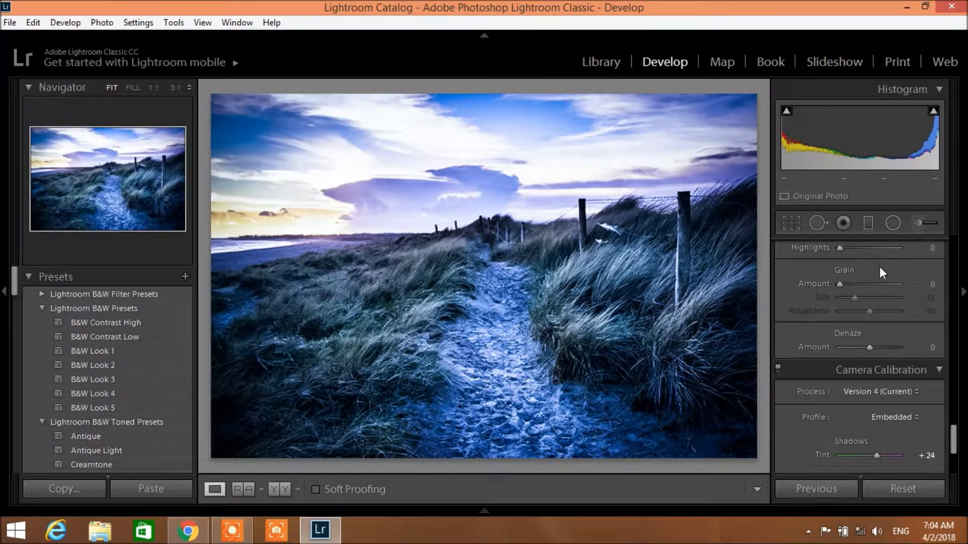
- Try healing several spots on the upper sandy path and a stroke across the dune crest with Spot Removal
click(818, 223)
mouse_move(531, 301)
mouse_down()
mouse_move(463, 239)
mouse_move(529, 319)
mouse_move(529, 305)
mouse_up()
mouse_move(466, 226)
mouse_down()
mouse_move(526, 243)
mouse_move(512, 296)
mouse_move(495, 229)
mouse_move(511, 292)
mouse_move(514, 281)
mouse_up()
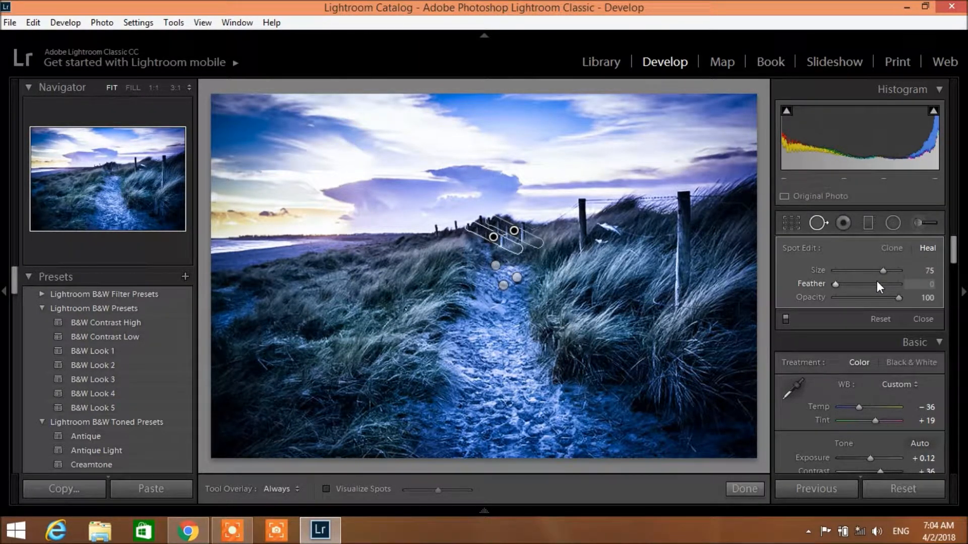
- Undo all the added spot removals on the path and dune crest
key(ctrl+z)
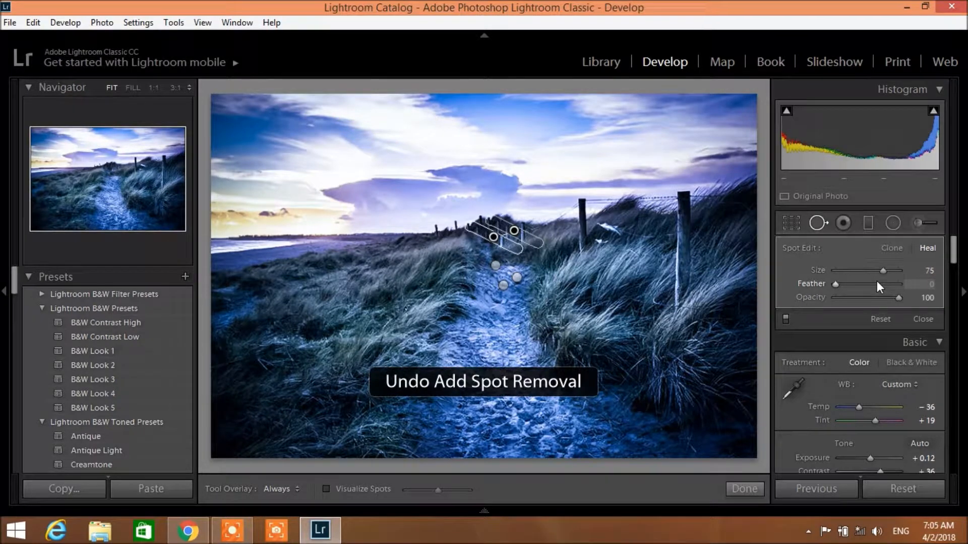
key(ctrl+z)
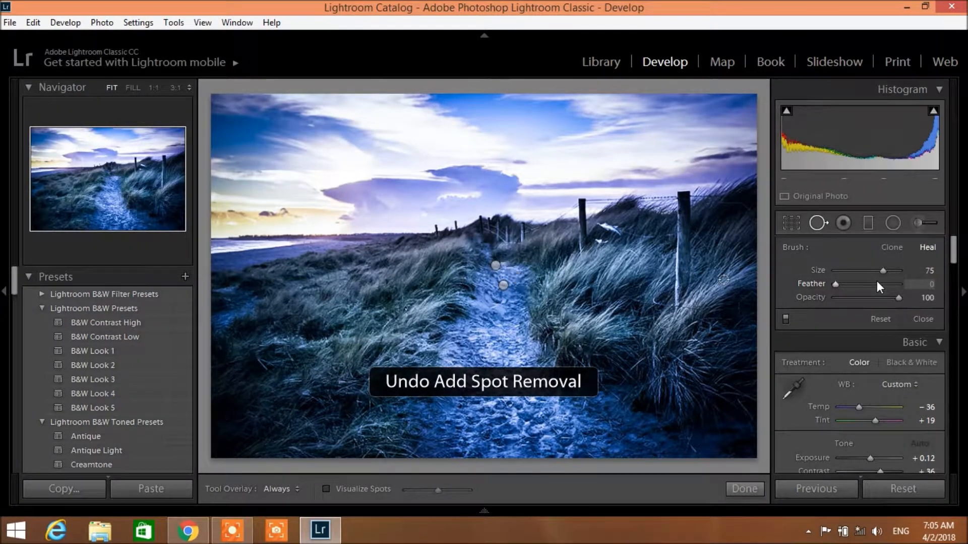
key(ctrl+z)
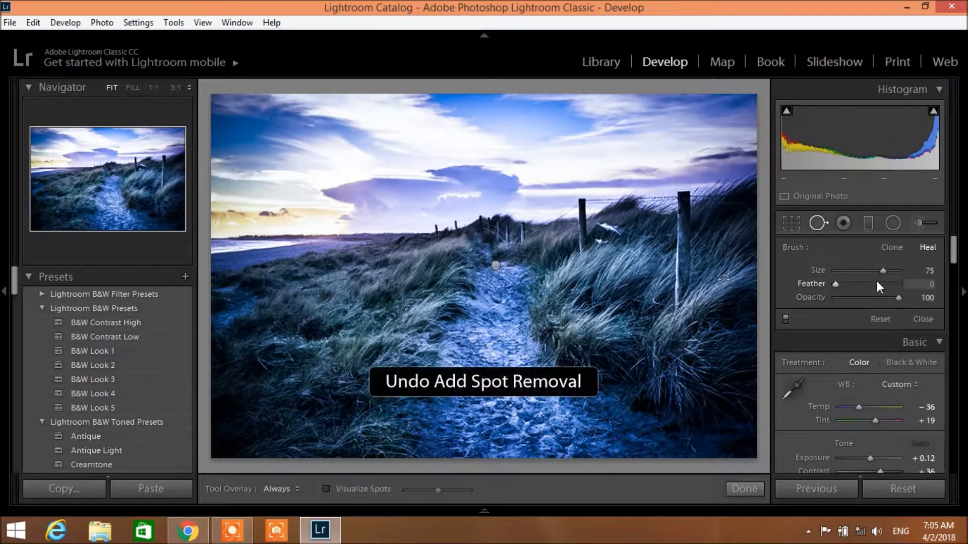
key(ctrl+z)
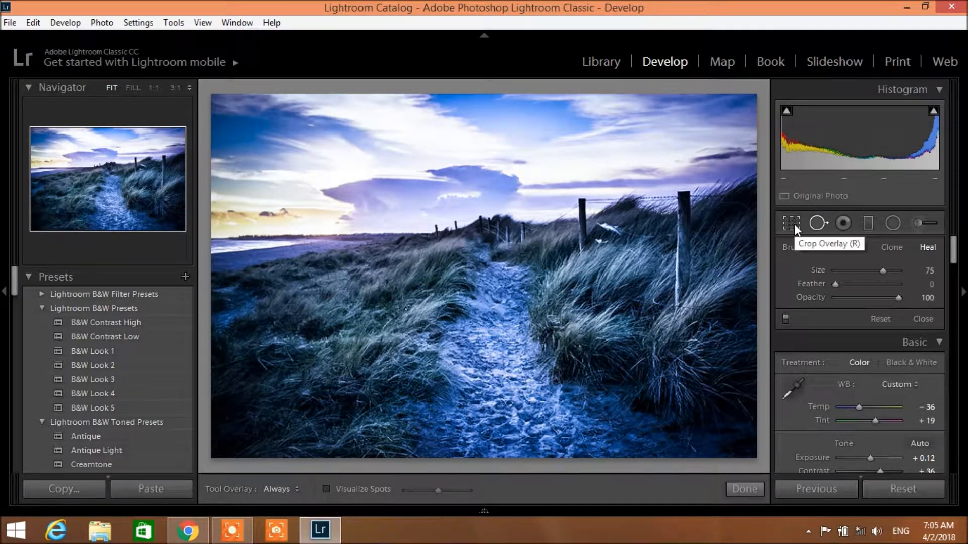
- Add a slanted graduated filter with Exposure 1.00 and reposition it over the left part of the photo
click(870, 225)
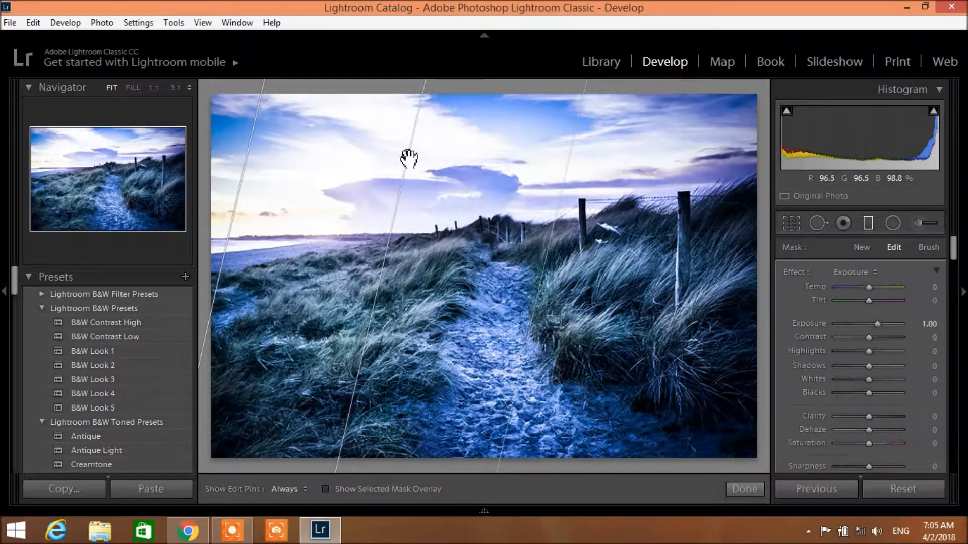
drag(409, 159, 326, 153)
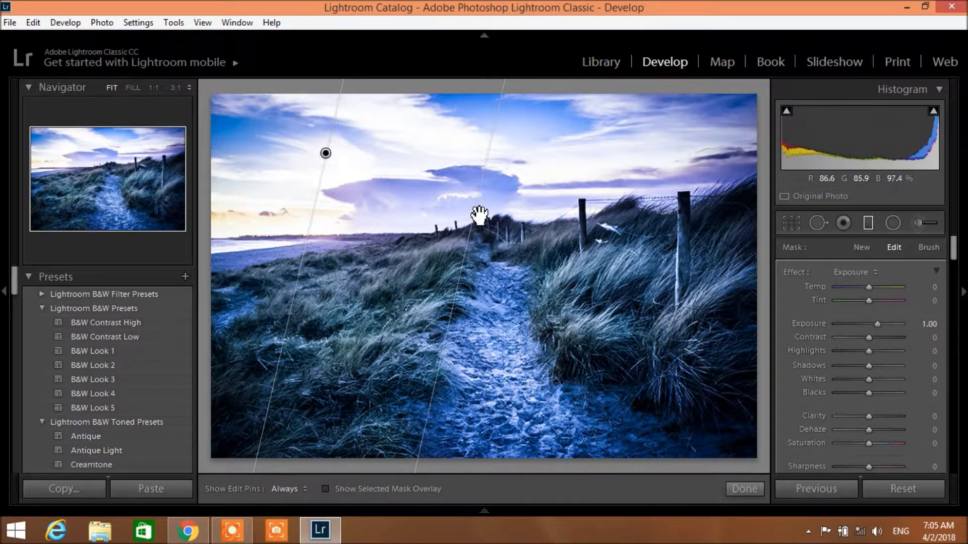
drag(491, 216, 460, 217)
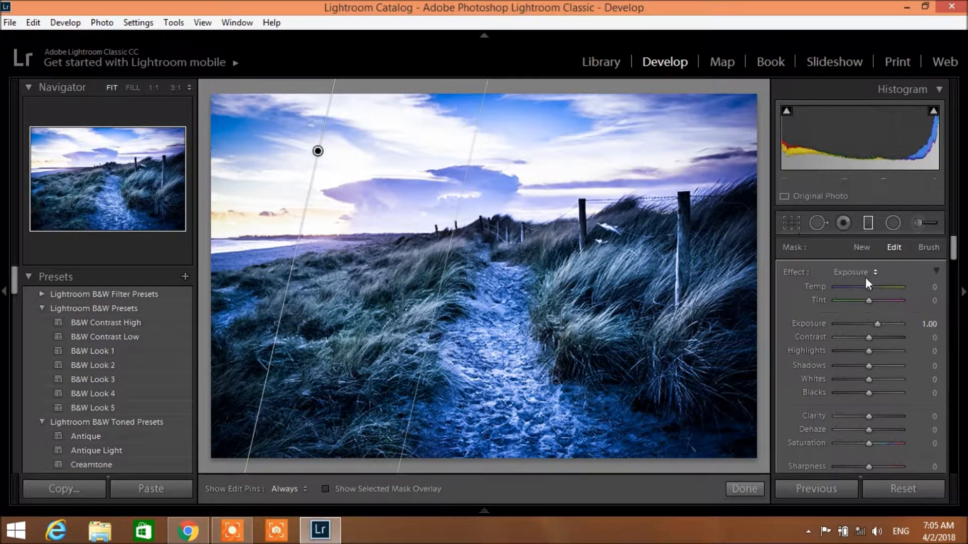
- Adjust the graduated filter to Temp 50, Tint -7, Whites 70 and Blacks 24
mouse_move(868, 291)
mouse_down()
mouse_move(848, 288)
mouse_move(885, 292)
mouse_up()
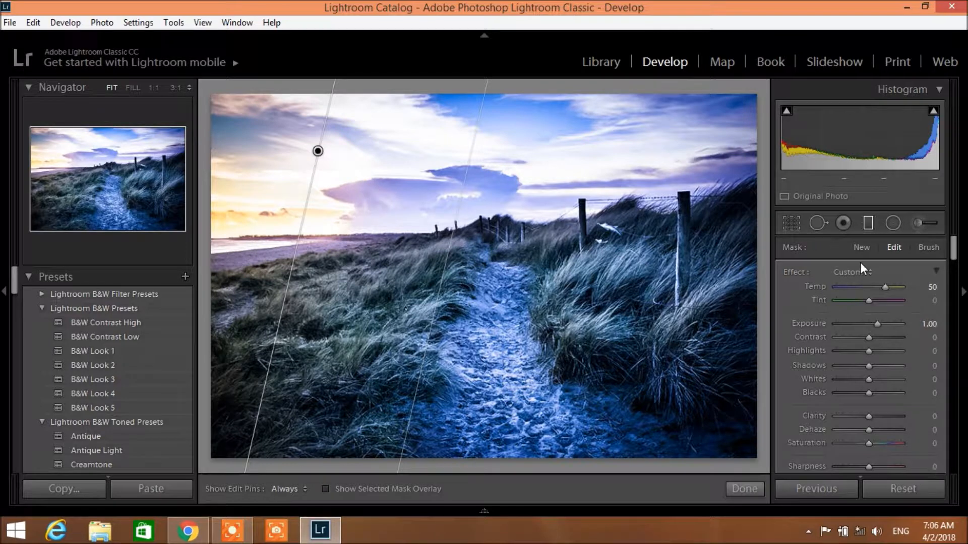
mouse_move(868, 303)
mouse_down()
mouse_move(896, 304)
mouse_move(856, 298)
mouse_up()
drag(856, 298, 867, 298)
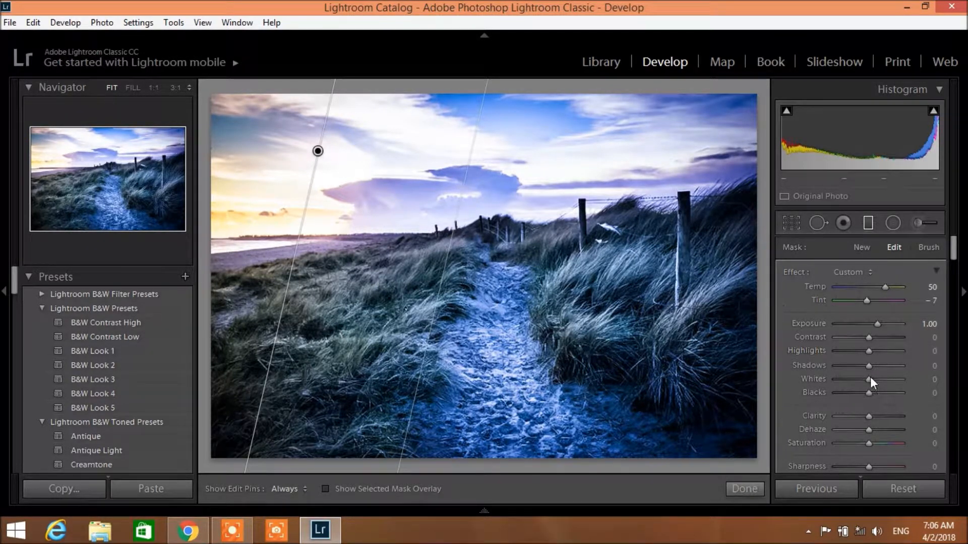
drag(869, 380, 893, 382)
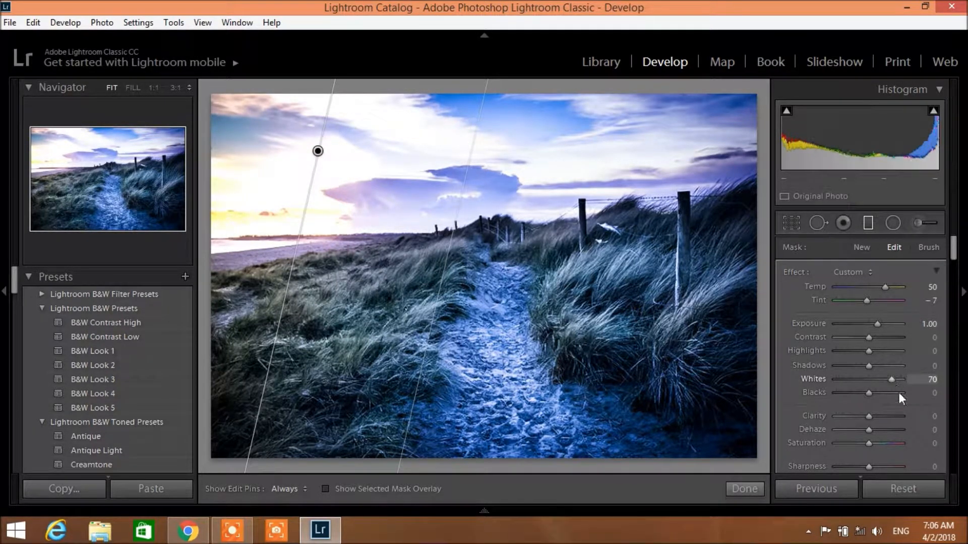
mouse_move(870, 394)
mouse_down()
mouse_move(852, 394)
mouse_move(881, 399)
mouse_up()
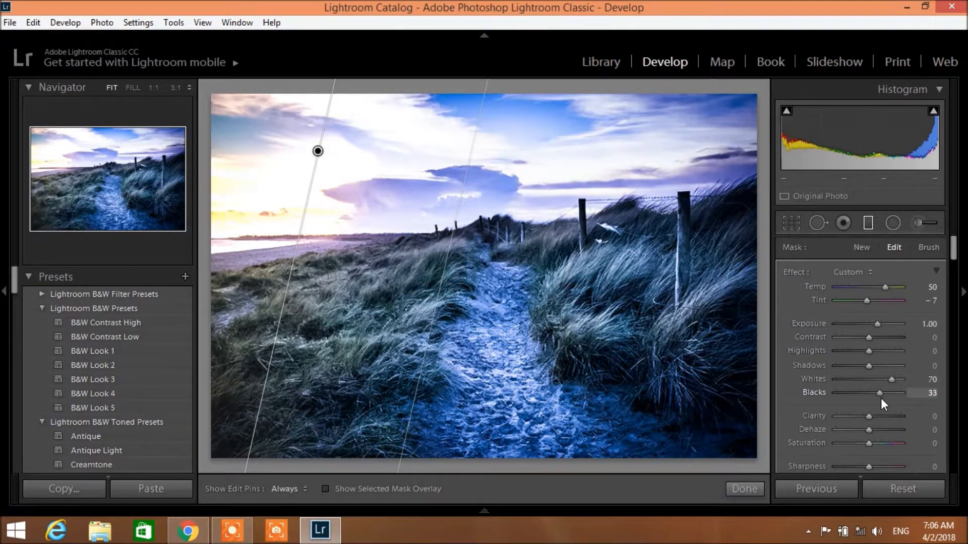
drag(881, 399, 878, 398)
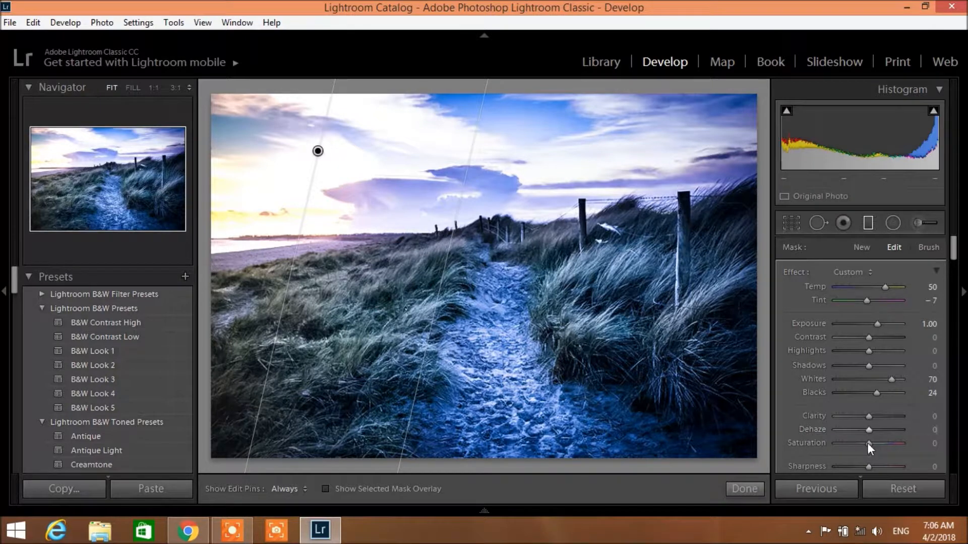
scroll(876, 432, down, 2)
scroll(901, 374, down, 6)
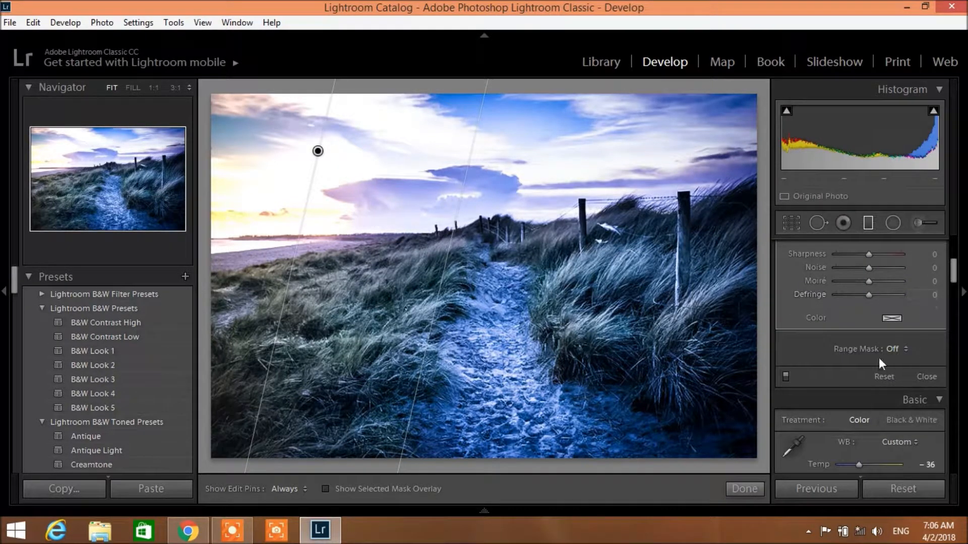
scroll(883, 386, down, 2)
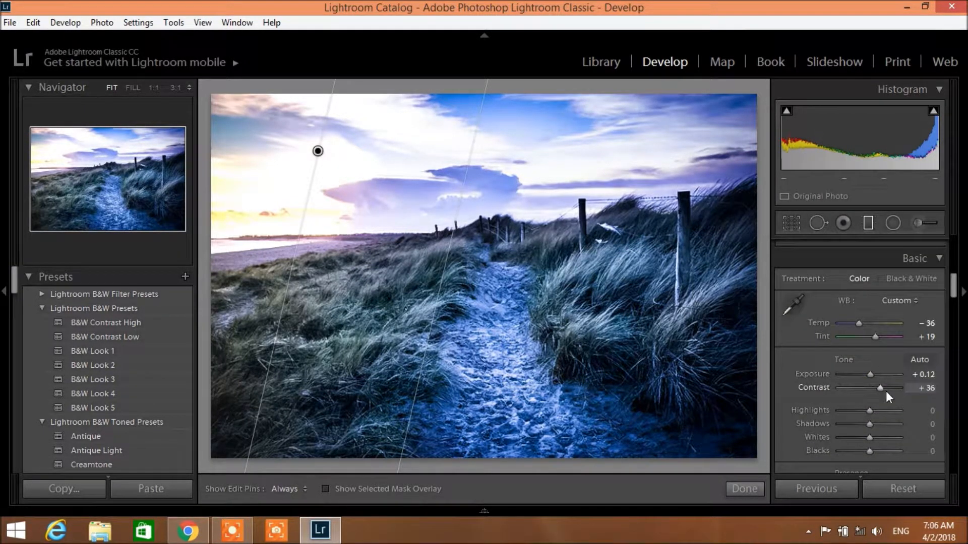
scroll(882, 371, down, 2)
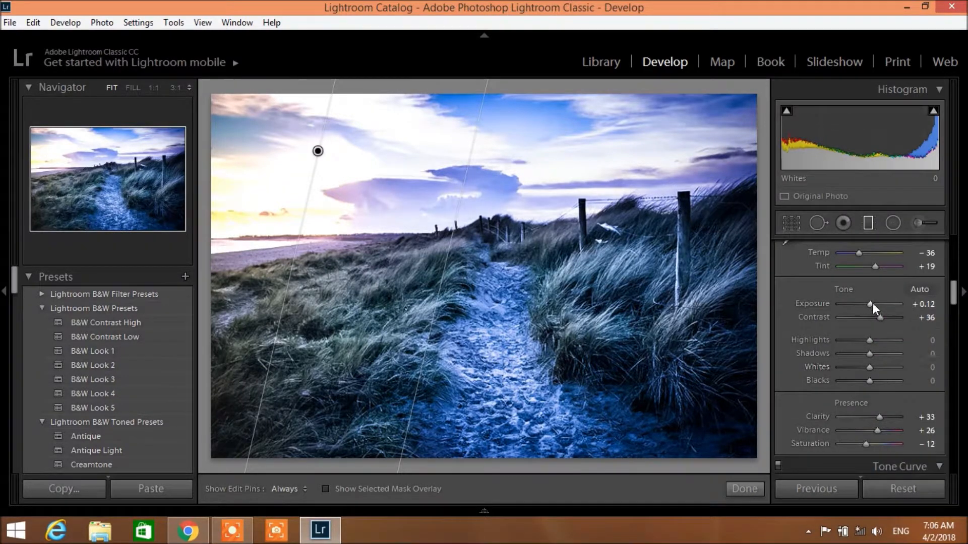
drag(870, 304, 870, 305)
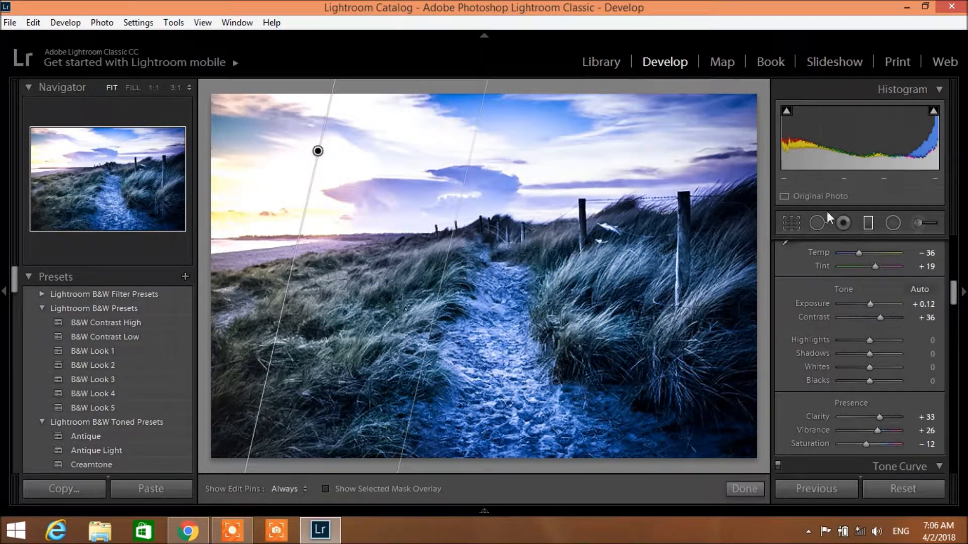
- Try large radial filters with Exposure 1.00 around the clouds above the path and undo them
click(865, 223)
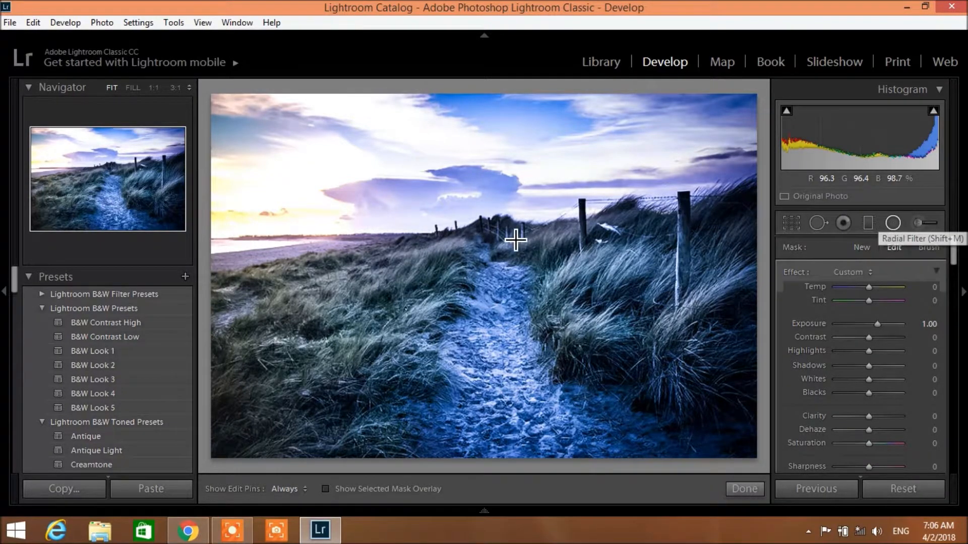
drag(514, 207, 660, 340)
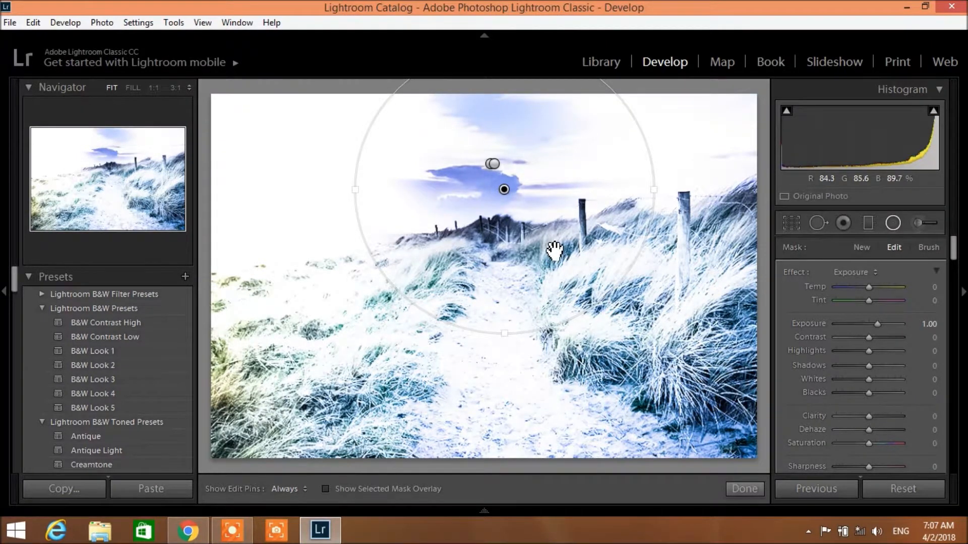
key(ctrl+z)
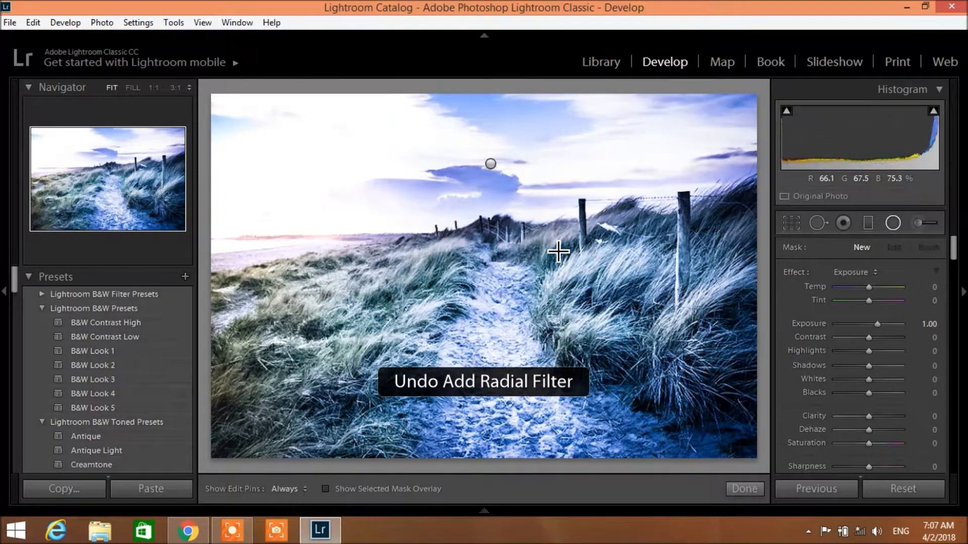
key(ctrl+z)
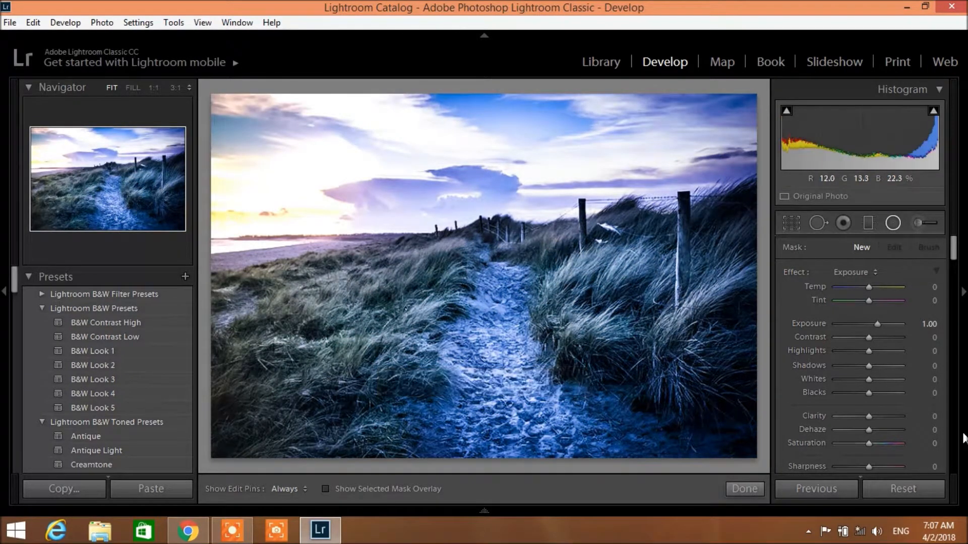
- Reset the photo to its unedited state and undo the reset
click(903, 488)
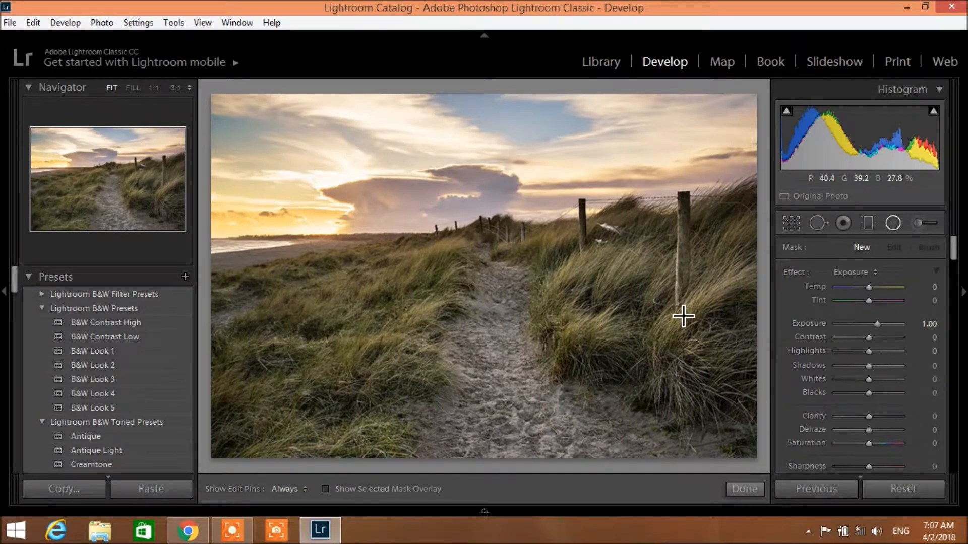
key(ctrl+z)
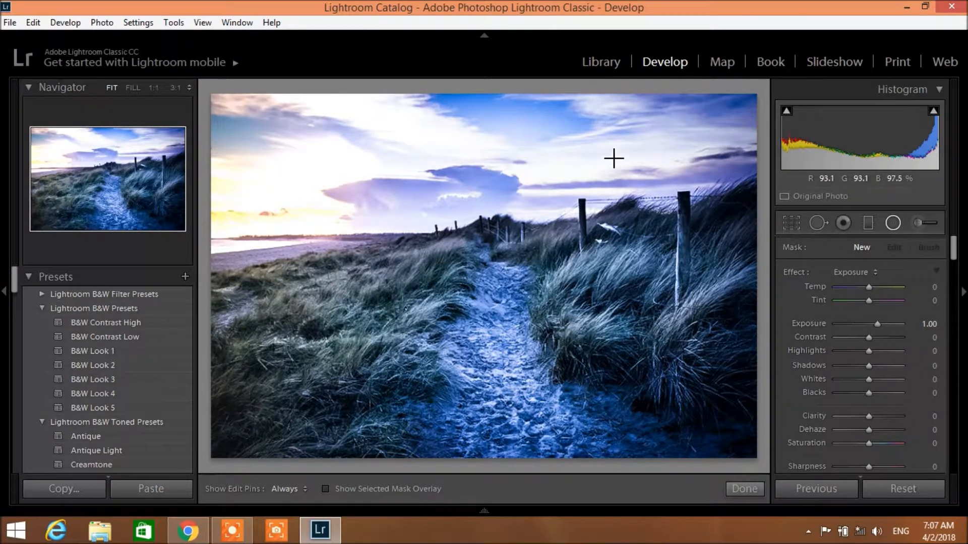
- Add a small circular radial filter in the sky above the fence posts and set its Exposure to -0.61
drag(608, 151, 655, 197)
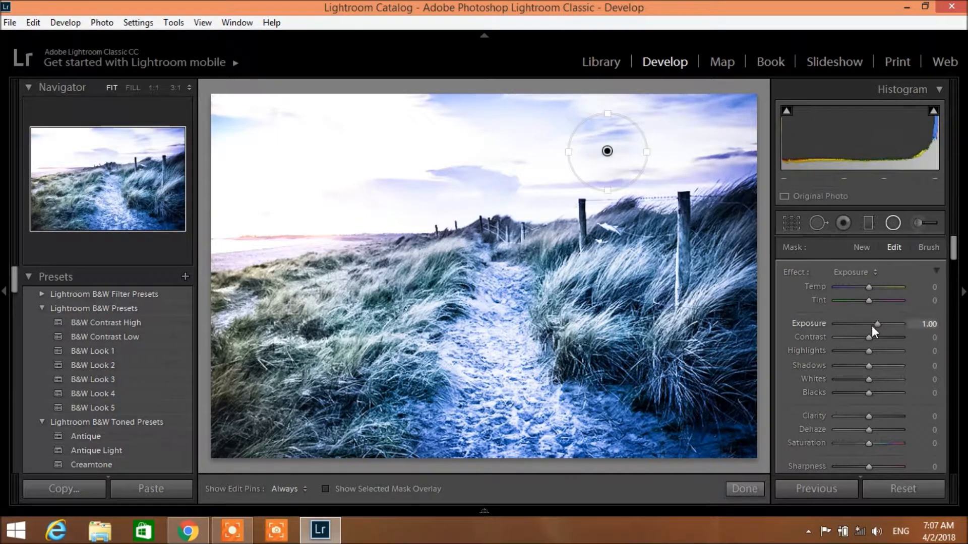
mouse_move(877, 324)
mouse_down()
mouse_move(839, 323)
mouse_move(864, 324)
mouse_up()
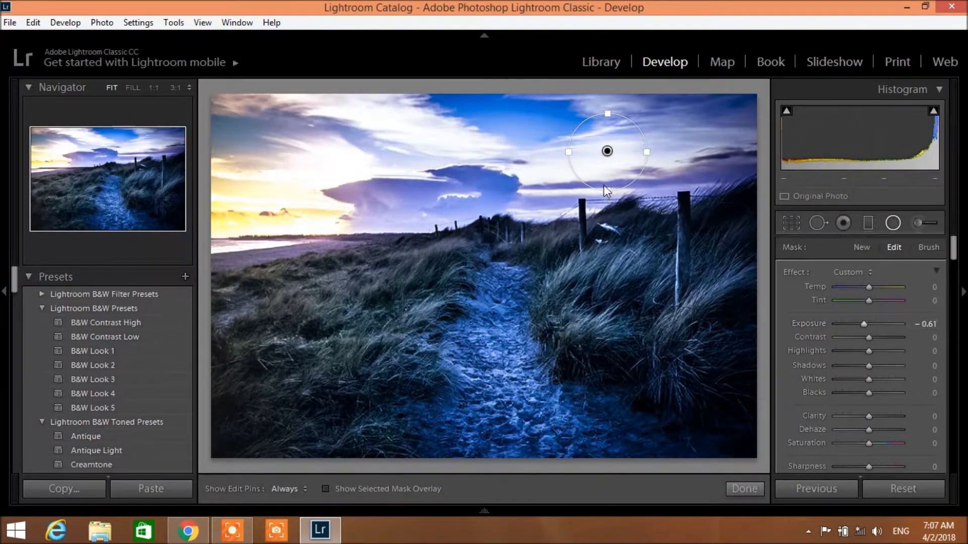
- Enlarge the radial filter into a tall ellipse over the left sky and grass, and set its Temp to 15
drag(608, 188, 647, 388)
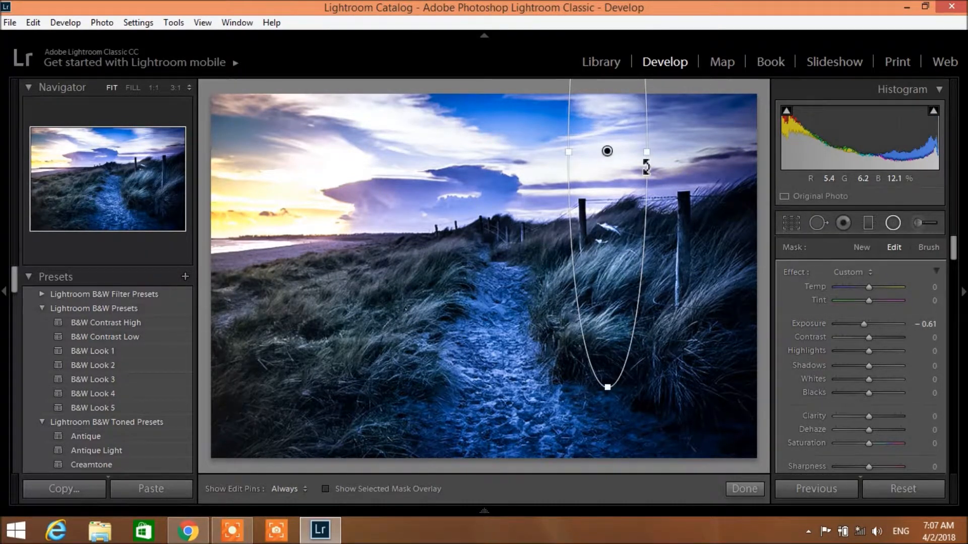
drag(669, 152, 780, 152)
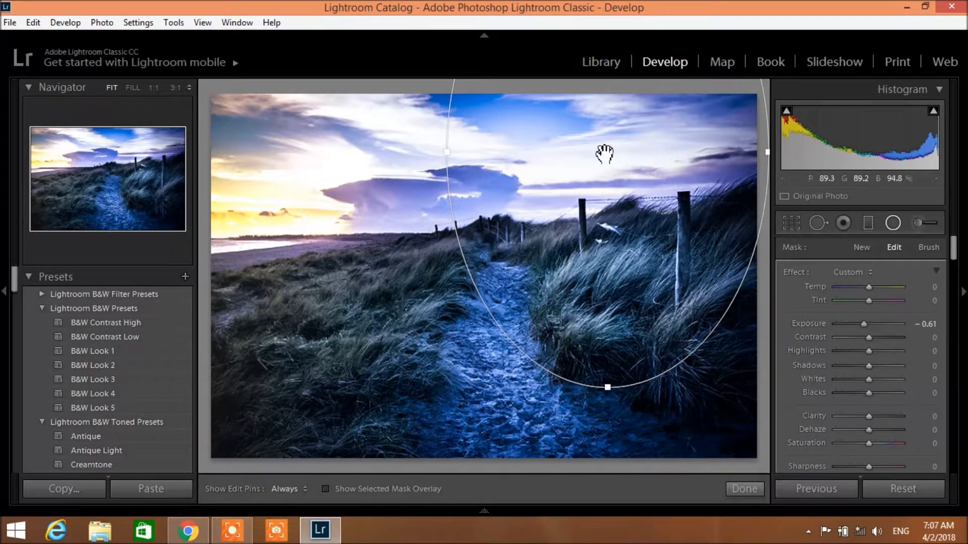
drag(610, 153, 357, 181)
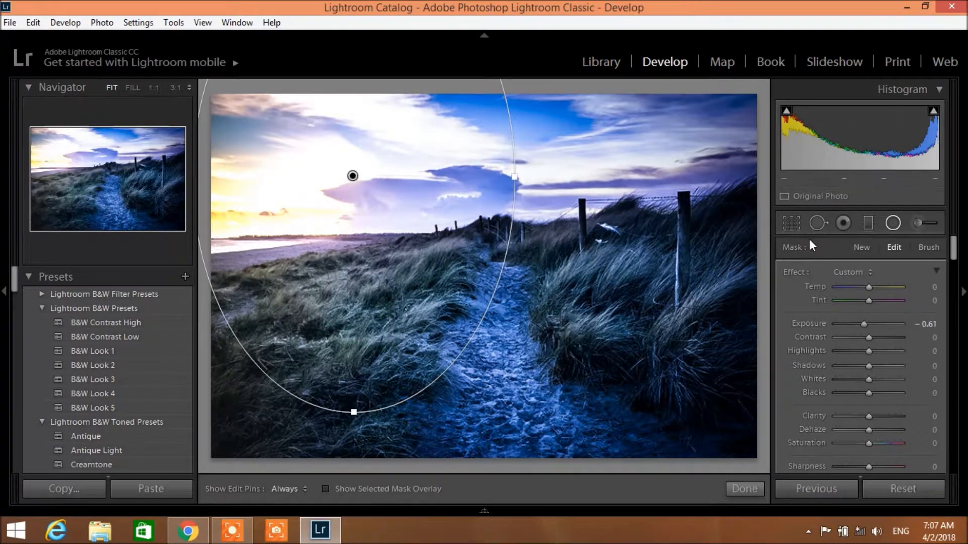
drag(876, 287, 869, 286)
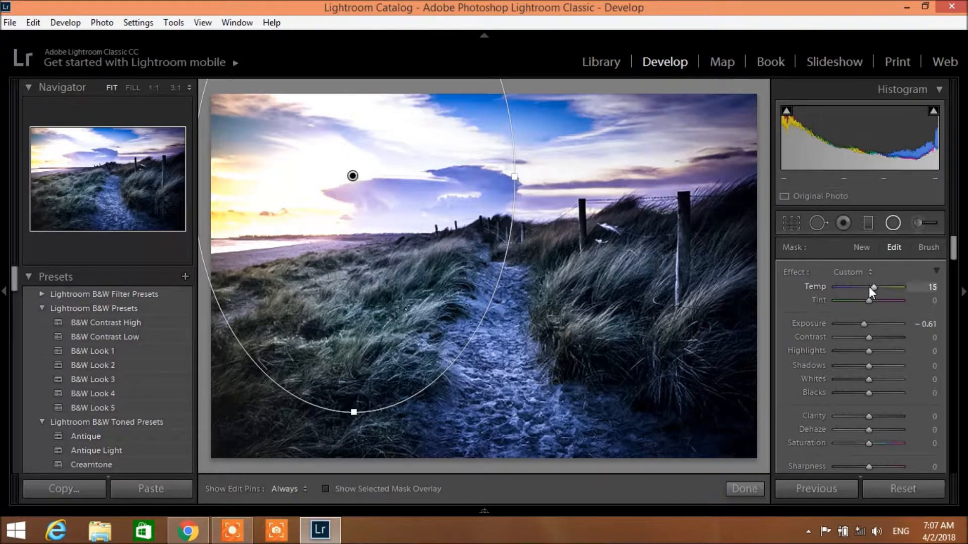
- Duplicate the radial filter and offset the copy slightly up and left of the original
right_click(353, 177)
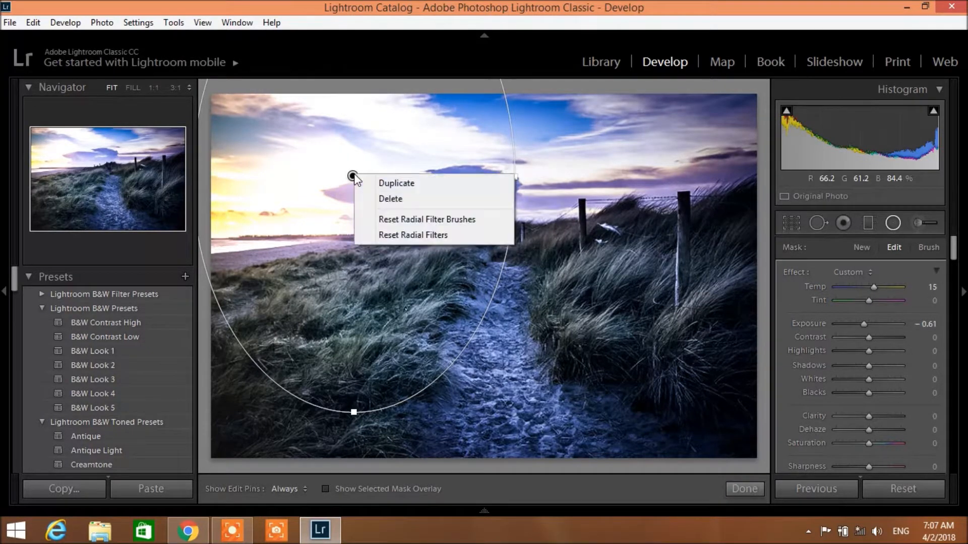
click(426, 185)
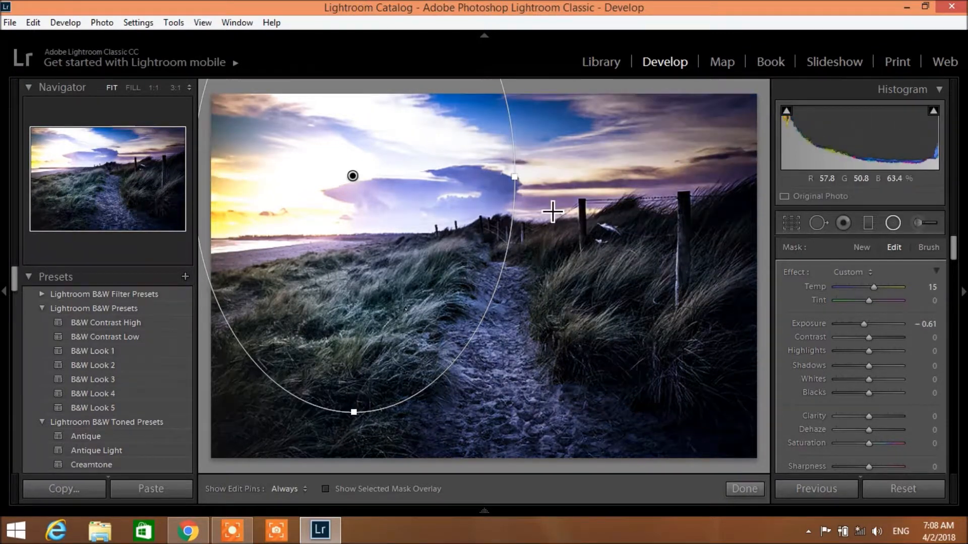
drag(432, 210, 350, 161)
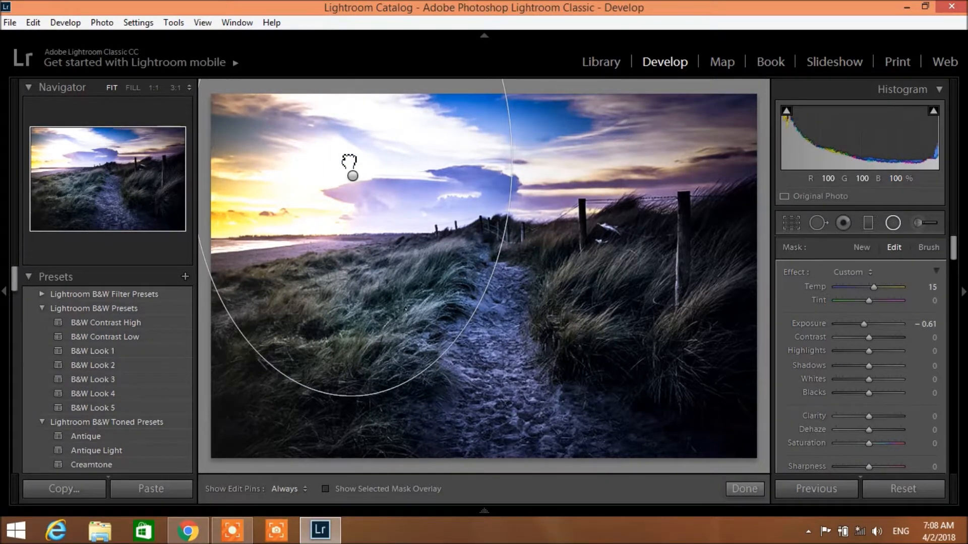
click(896, 225)
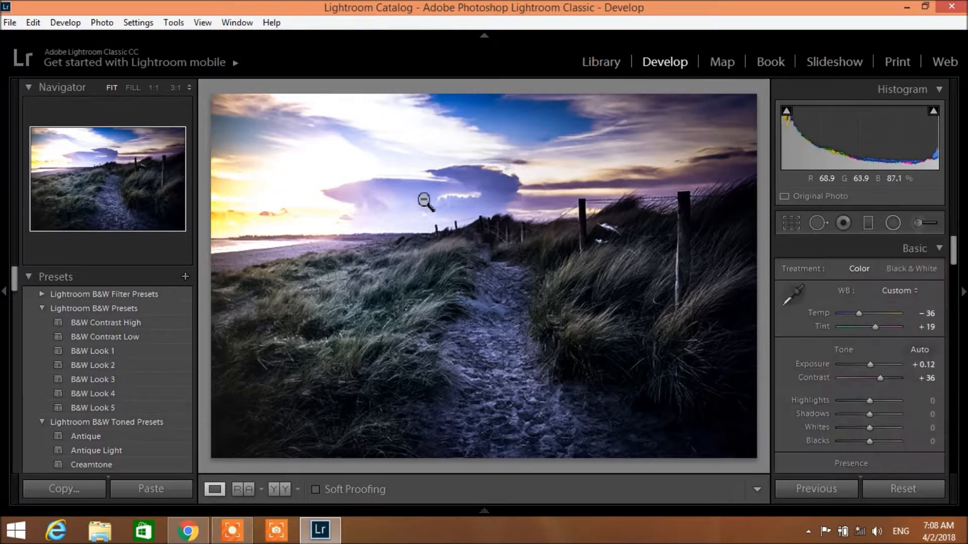
click(896, 224)
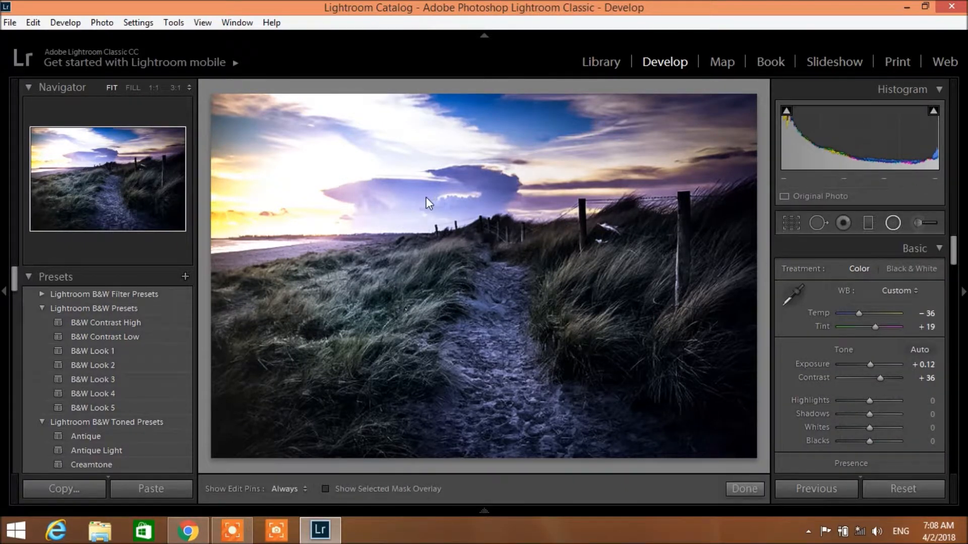
- Reposition the two radial filters over the bright sky and shorten the right-hand one so it ends in the grass below the horizon
click(353, 178)
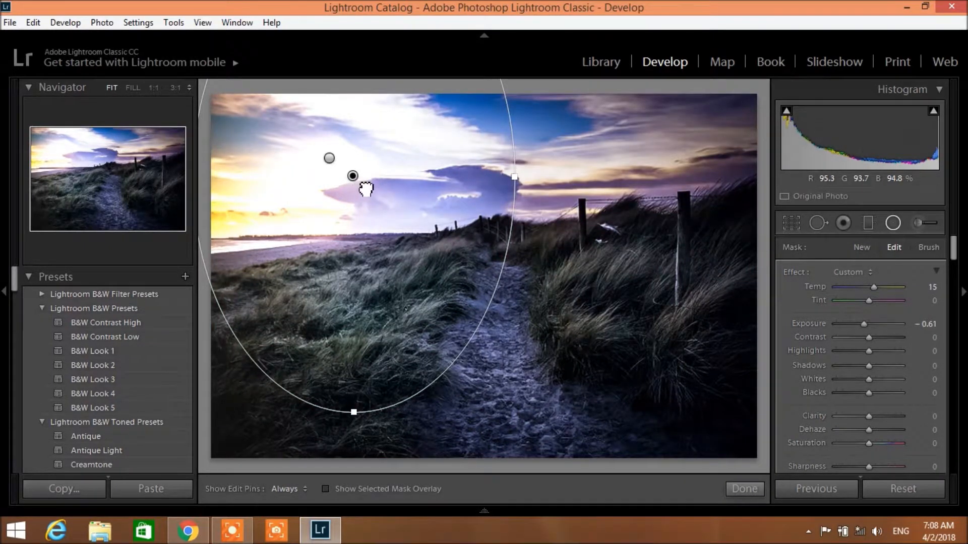
drag(331, 162, 339, 180)
click(330, 160)
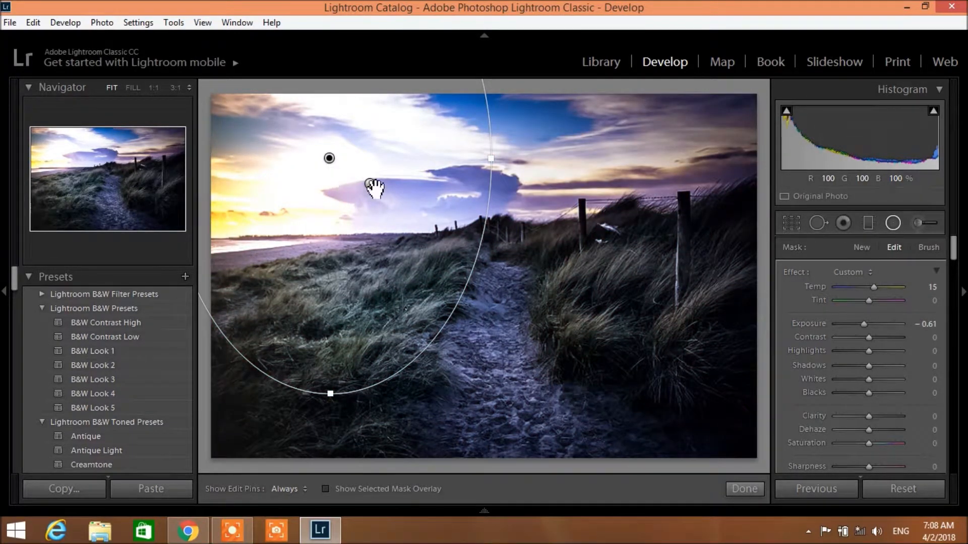
key(ctrl+z)
click(371, 186)
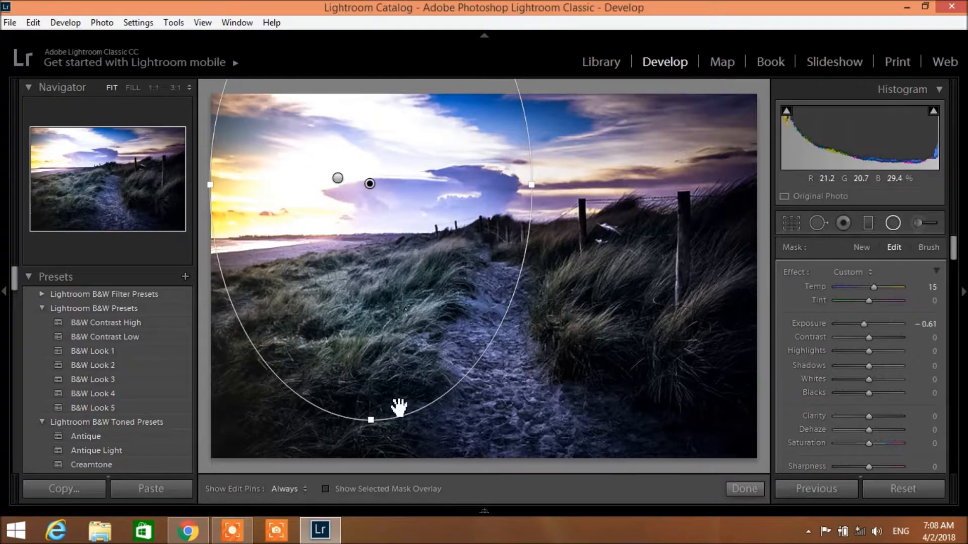
drag(371, 420, 370, 321)
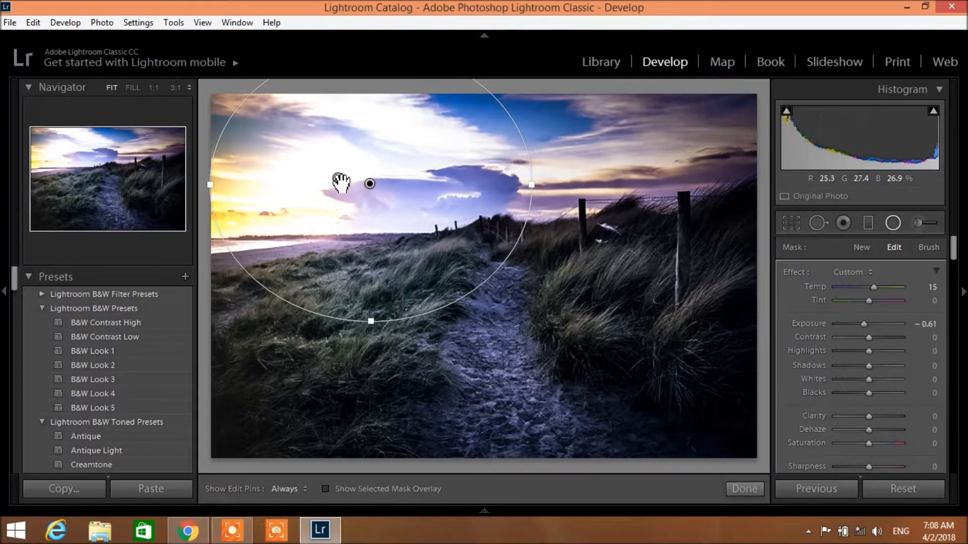
drag(408, 212, 389, 210)
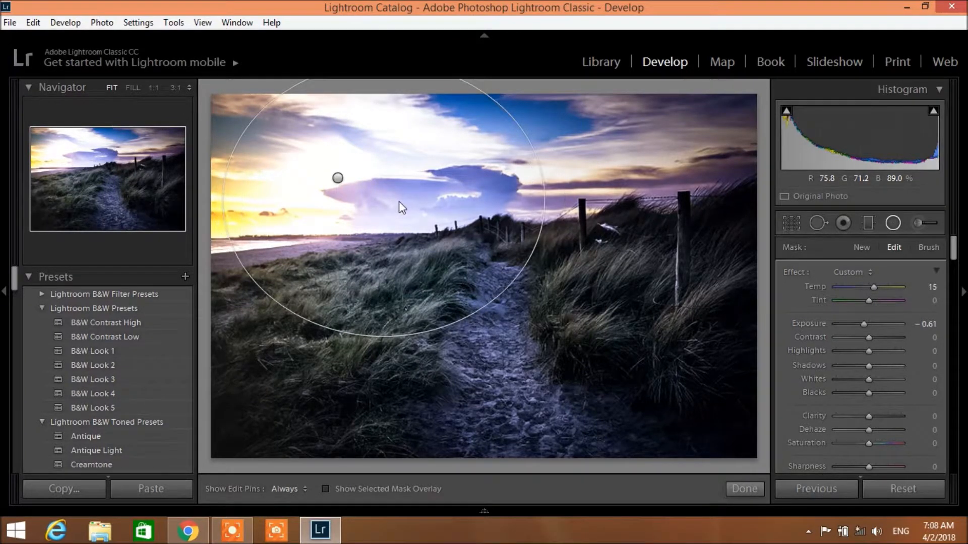
- Duplicate the shortened radial filter, offset the copy slightly down and left, and switch to the Graduated Filter tool
right_click(399, 201)
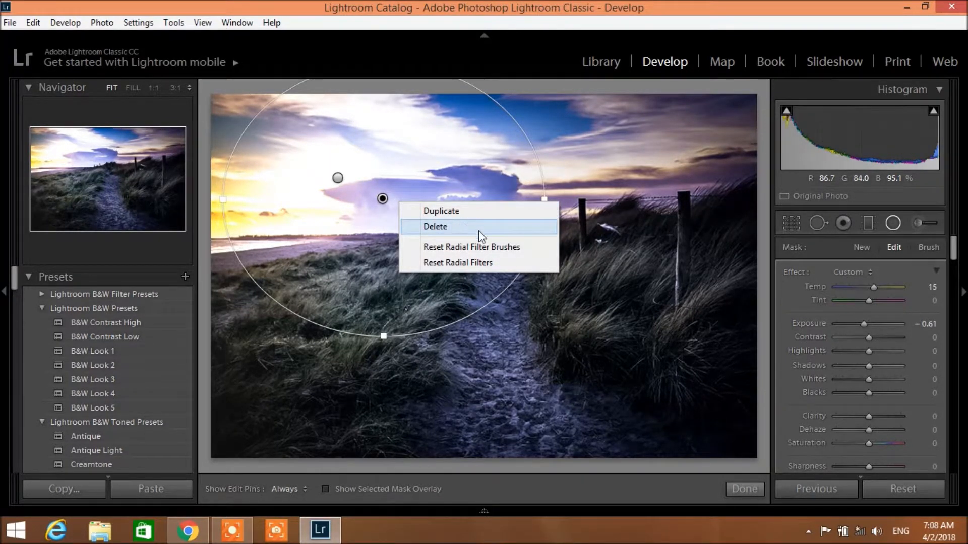
click(454, 215)
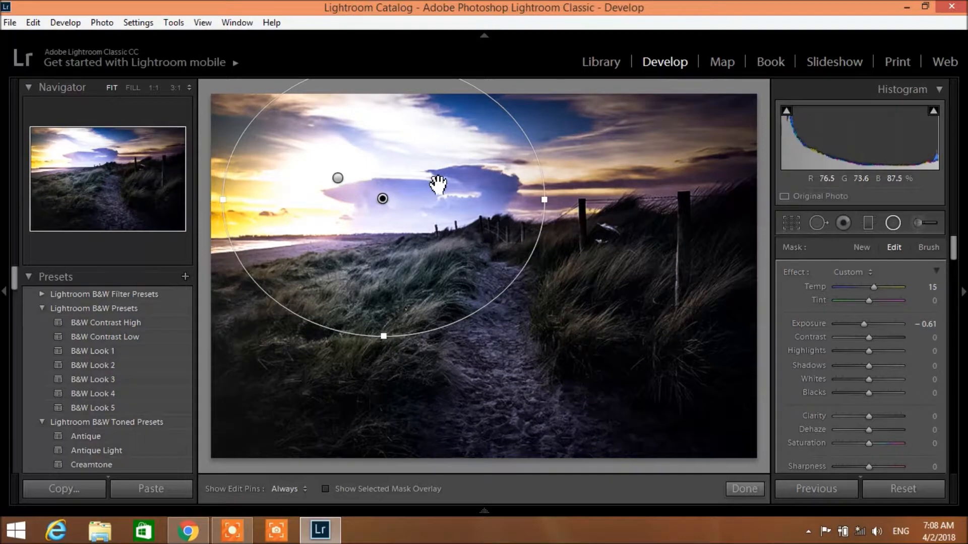
mouse_move(433, 178)
mouse_down()
mouse_move(479, 201)
mouse_move(405, 180)
mouse_move(422, 183)
mouse_up()
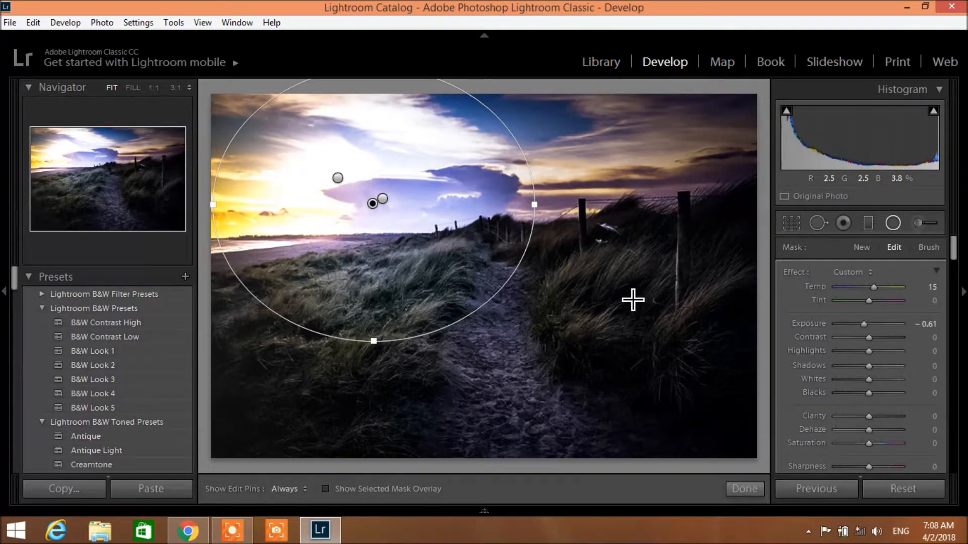
click(868, 225)
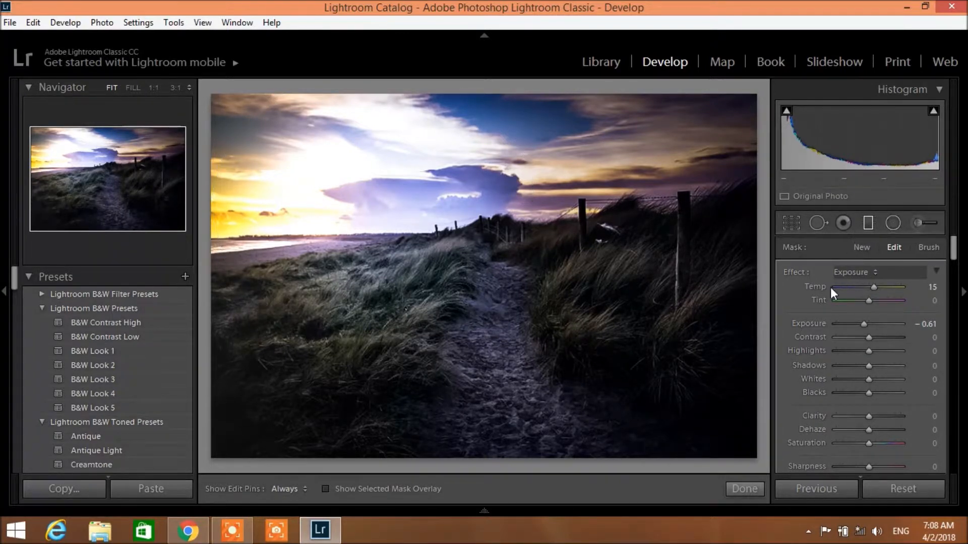
- Apply the previous photo's settings, undo that, and roll back the latest radial filter duplication and the filter edits around it
click(822, 484)
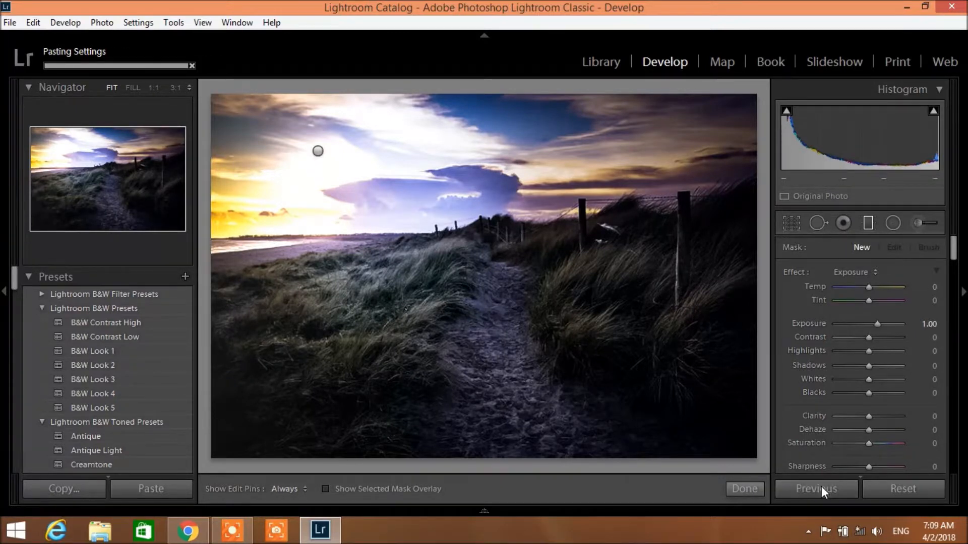
key(ctrl+z)
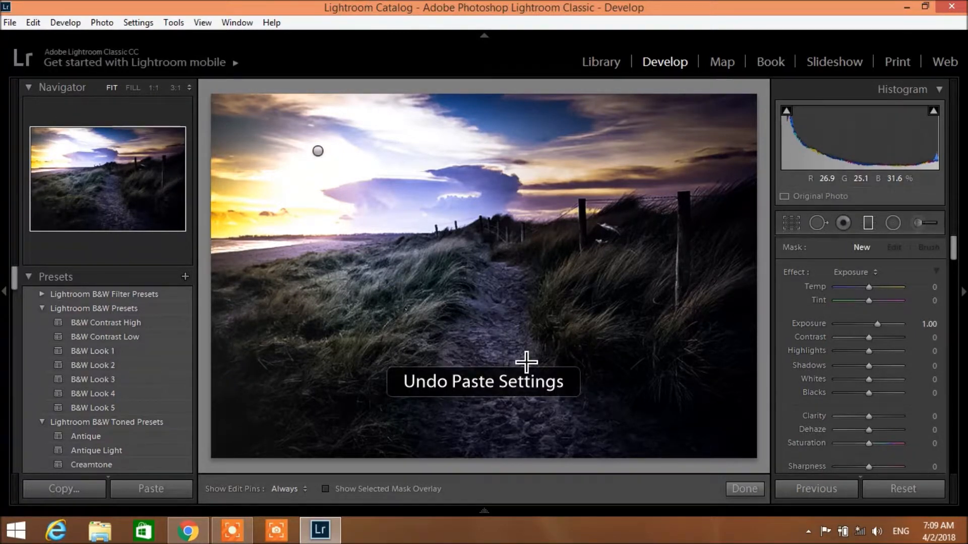
key(ctrl+z)
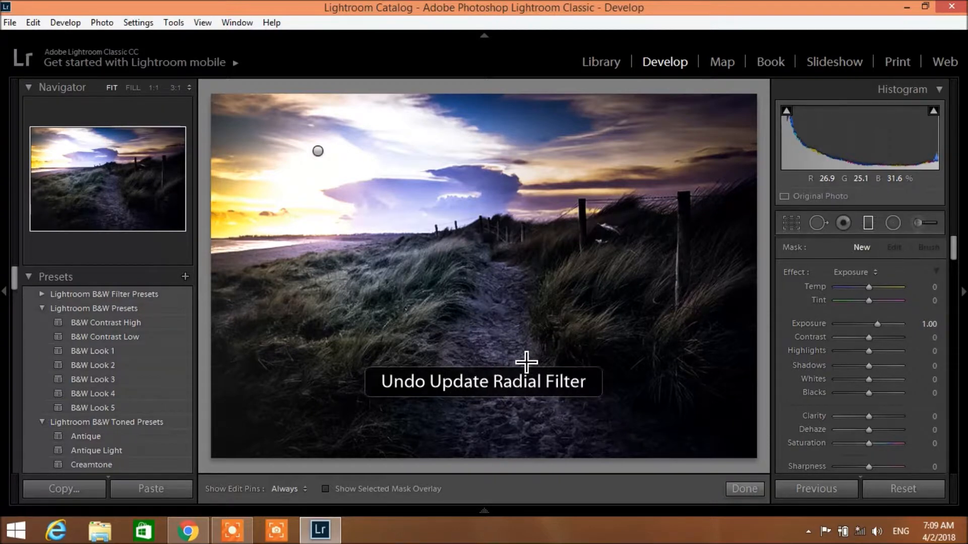
key(ctrl+z)
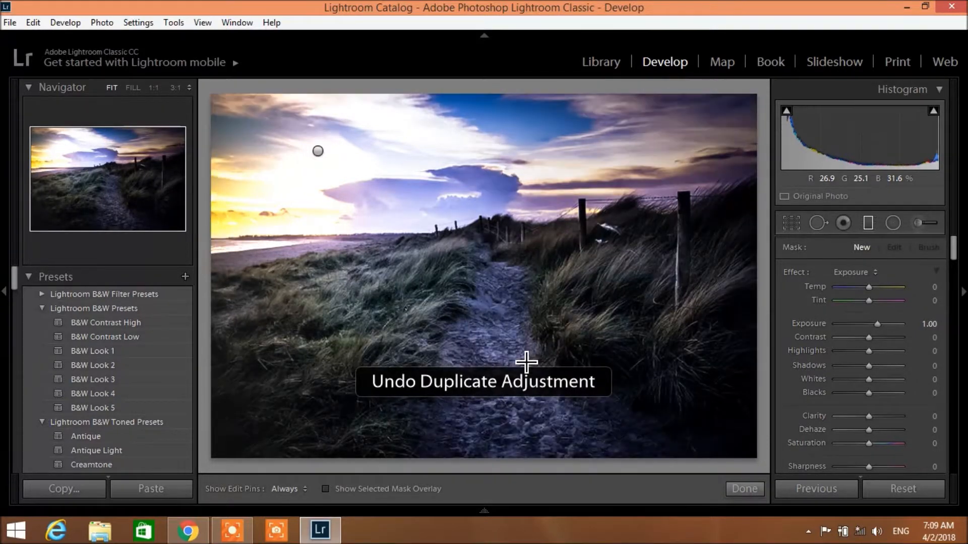
key(ctrl+z)
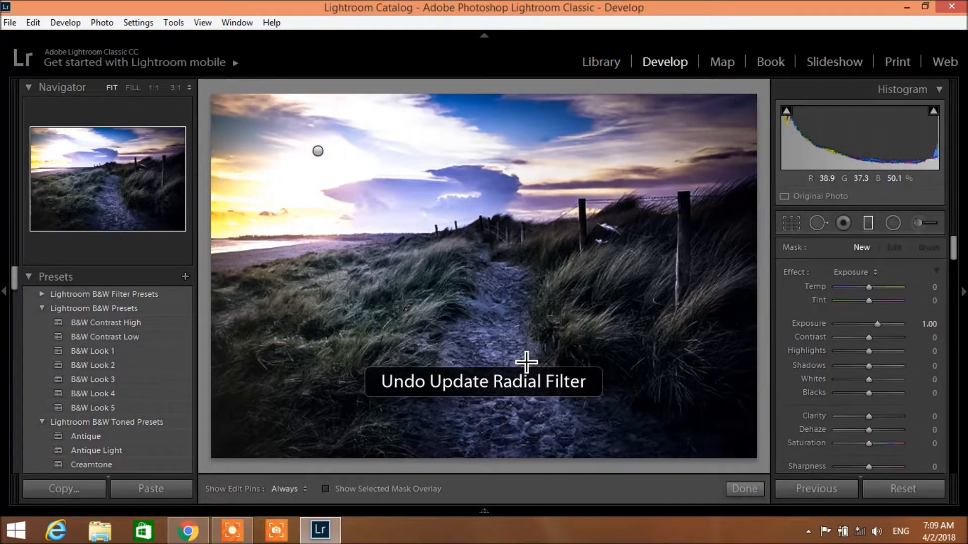
key(ctrl+z)
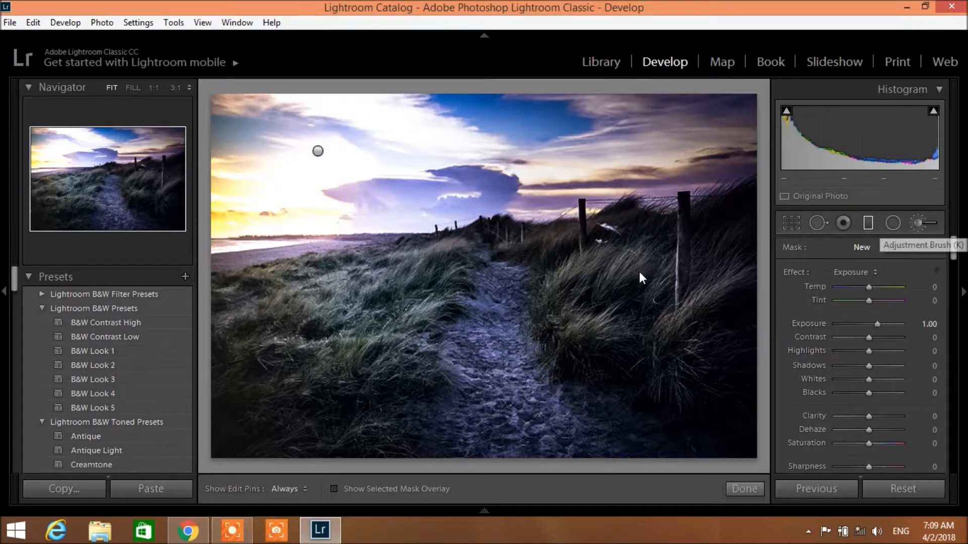
- Paint an Adjustment Brush mask over the dune grass around the right-hand fence posts, with the mask overlay shown
key(k)
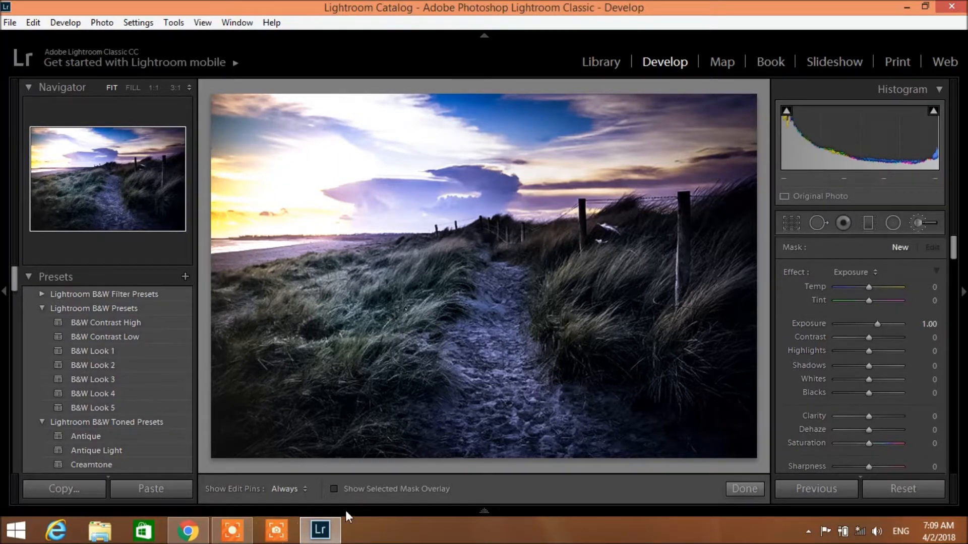
click(334, 489)
click(636, 291)
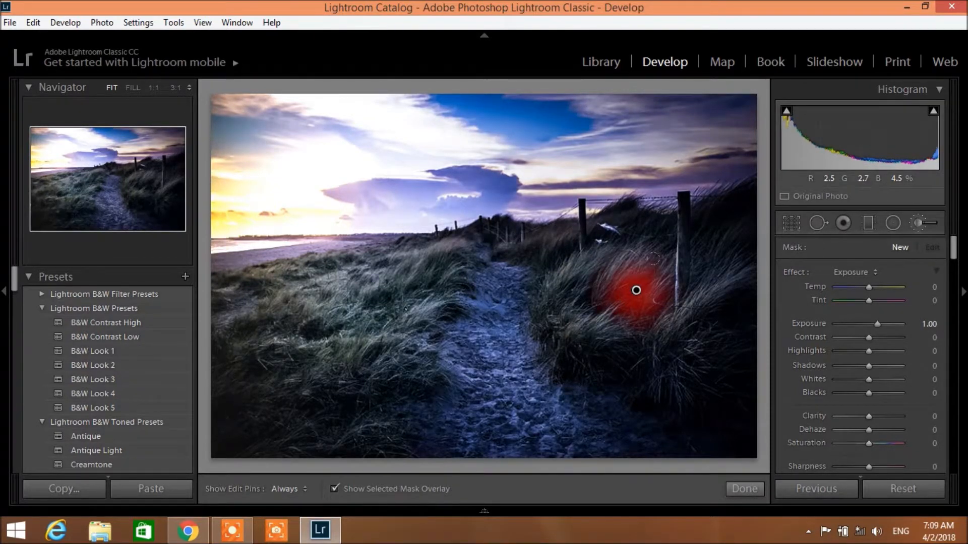
drag(653, 294, 605, 328)
mouse_move(646, 244)
mouse_down()
mouse_move(655, 300)
mouse_move(706, 388)
mouse_move(726, 216)
mouse_up()
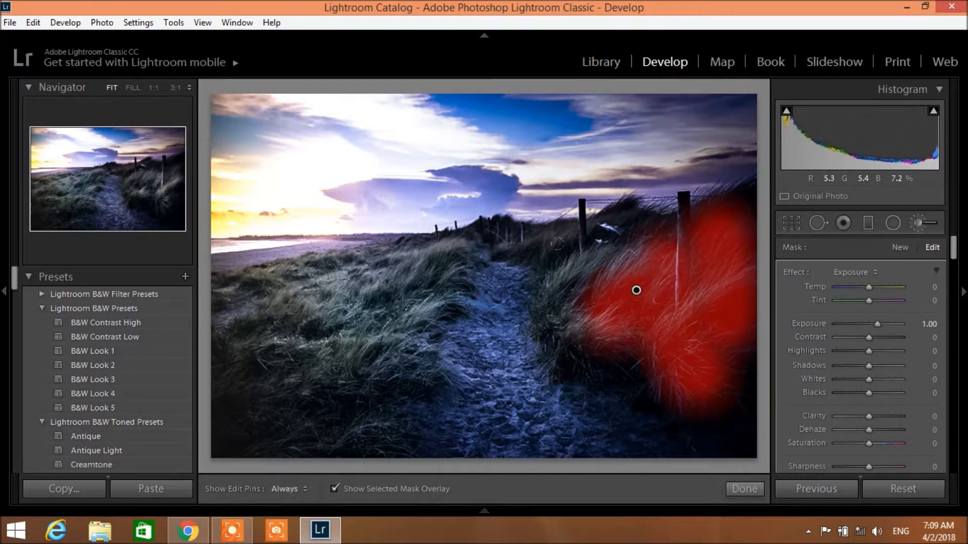
drag(585, 274, 625, 221)
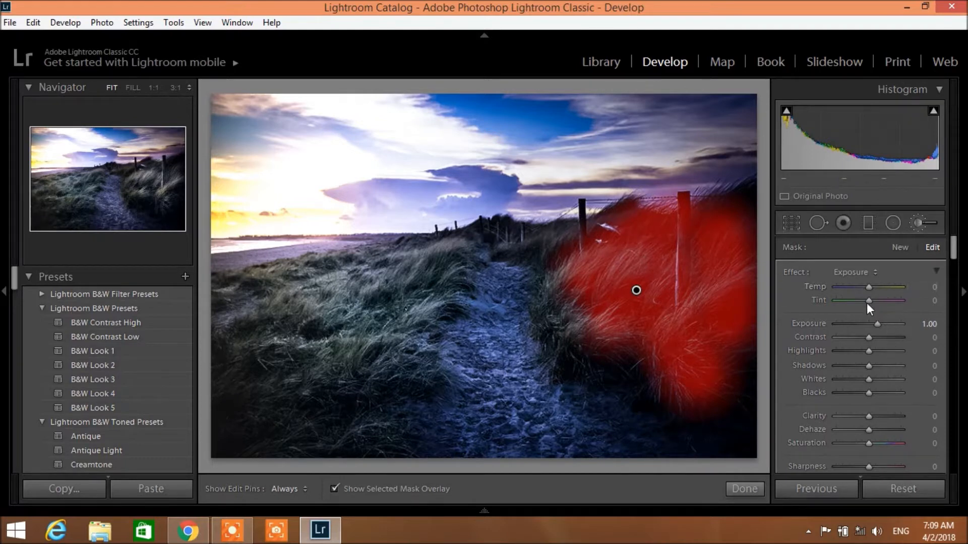
- Set the brushed area's Tint to 78 and Temp to −37, and hide the mask overlay
mouse_move(870, 301)
mouse_down()
mouse_move(900, 304)
mouse_move(846, 289)
mouse_move(856, 288)
mouse_up()
scroll(126, 403, down, 4)
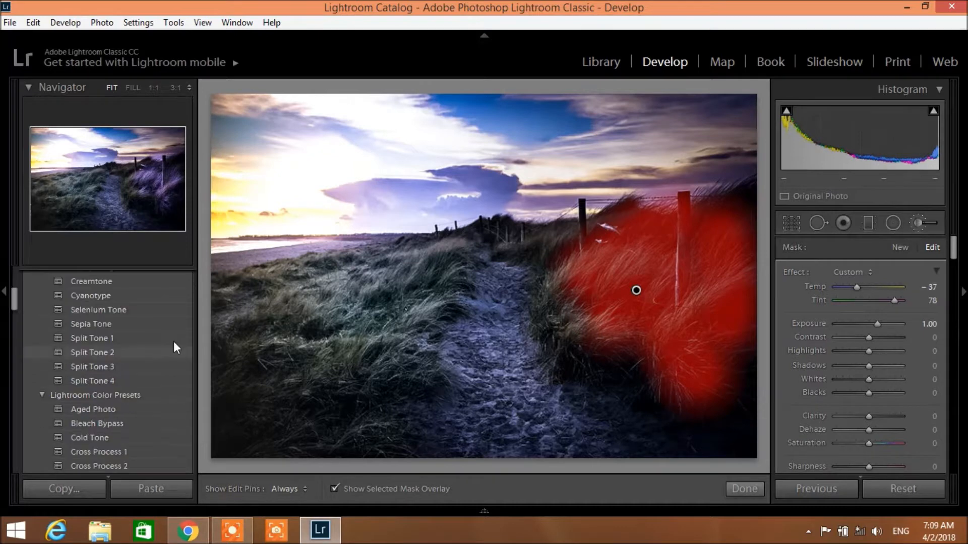
scroll(141, 348, down, 15)
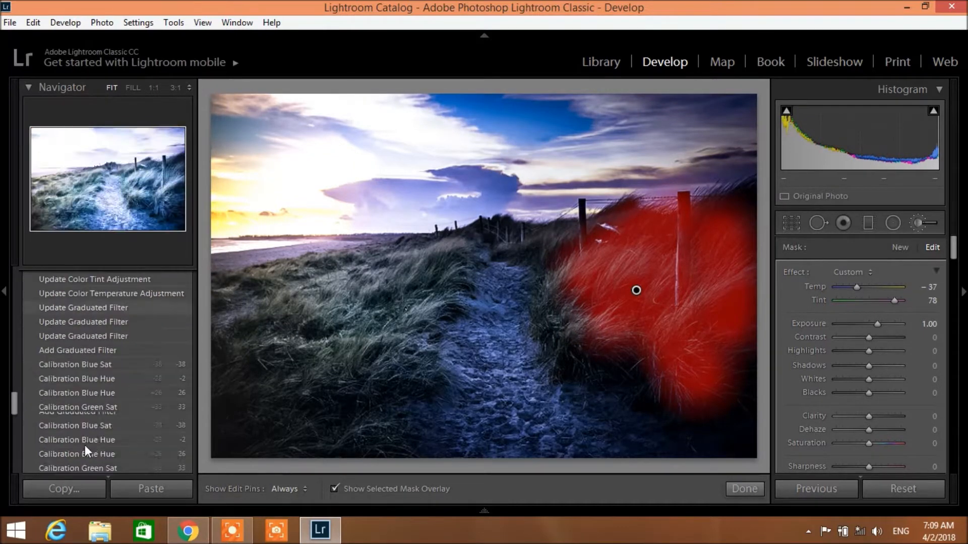
scroll(83, 447, down, 5)
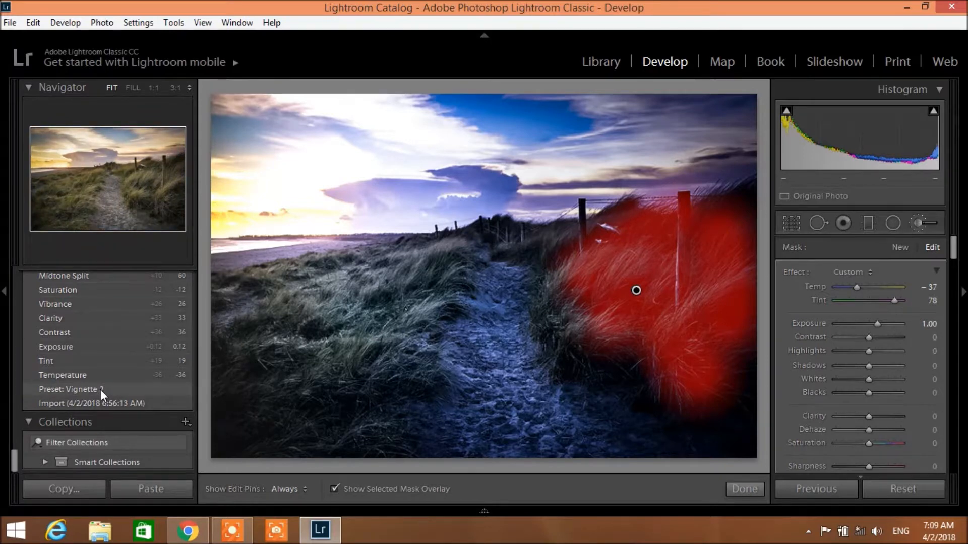
scroll(97, 349, up, 15)
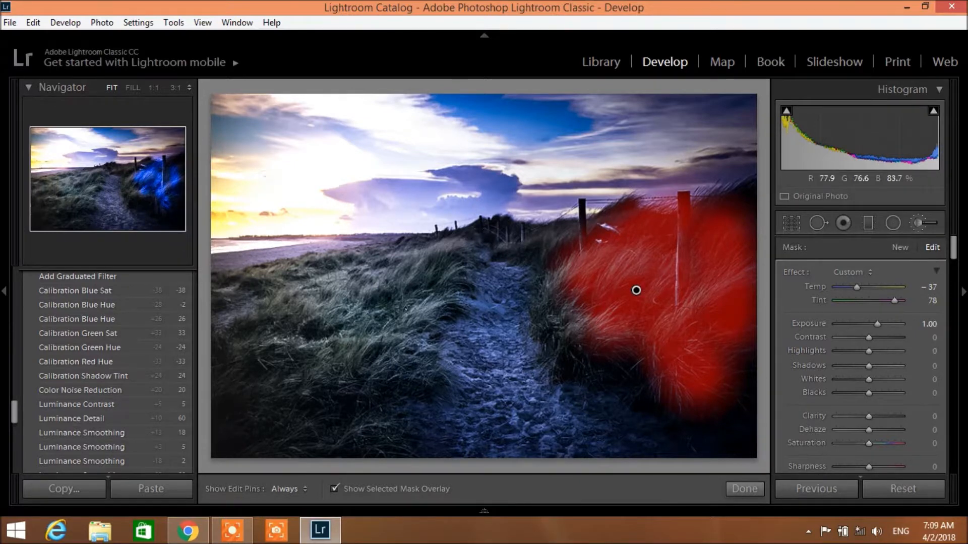
click(335, 489)
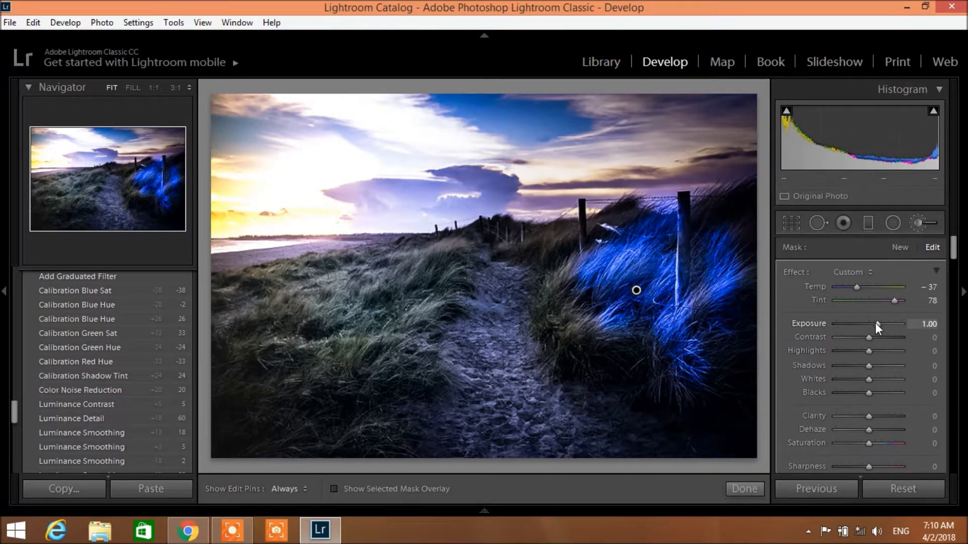
- Soften the brushed grass by setting its Tint to 52, Temp to −20 and Exposure to −0.09
drag(874, 323, 888, 303)
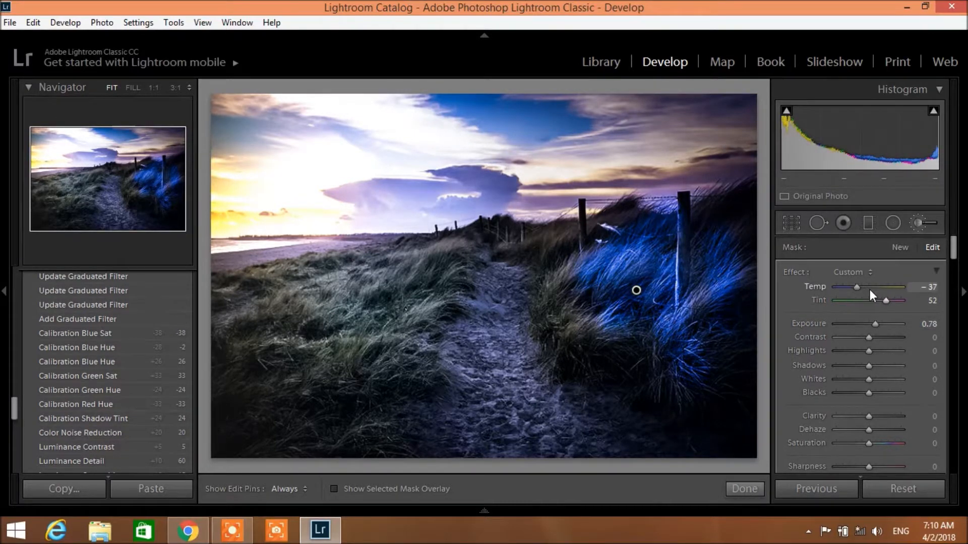
mouse_move(869, 289)
mouse_down()
mouse_move(882, 289)
mouse_move(863, 289)
mouse_up()
drag(876, 326, 868, 326)
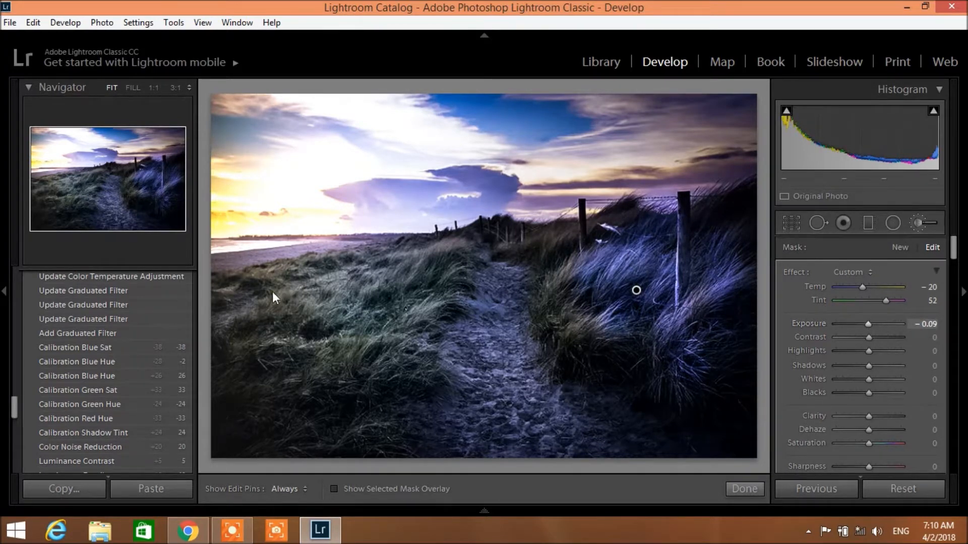
- Extend the brush mask over the whole right-hand dune up to the path, with the overlay shown and pins hidden while painting
click(334, 489)
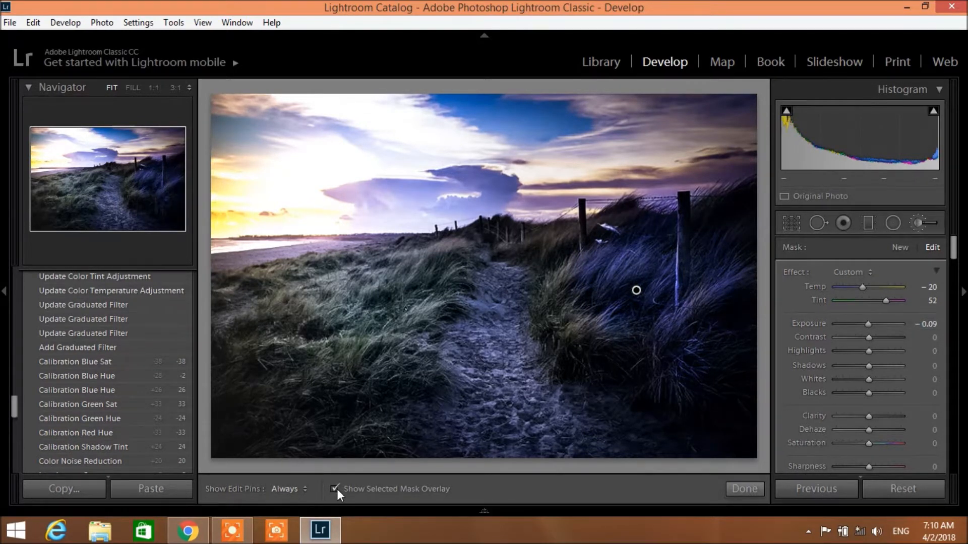
key(h)
mouse_move(595, 337)
mouse_down()
mouse_move(565, 368)
mouse_move(539, 227)
mouse_move(499, 232)
mouse_move(605, 207)
mouse_move(746, 348)
mouse_move(714, 384)
mouse_move(736, 439)
mouse_move(553, 333)
mouse_up()
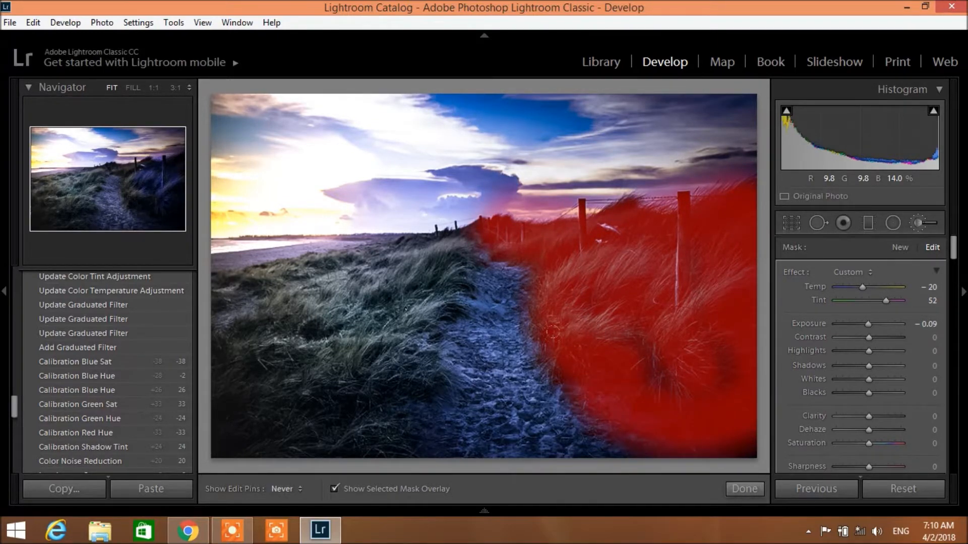
key(h)
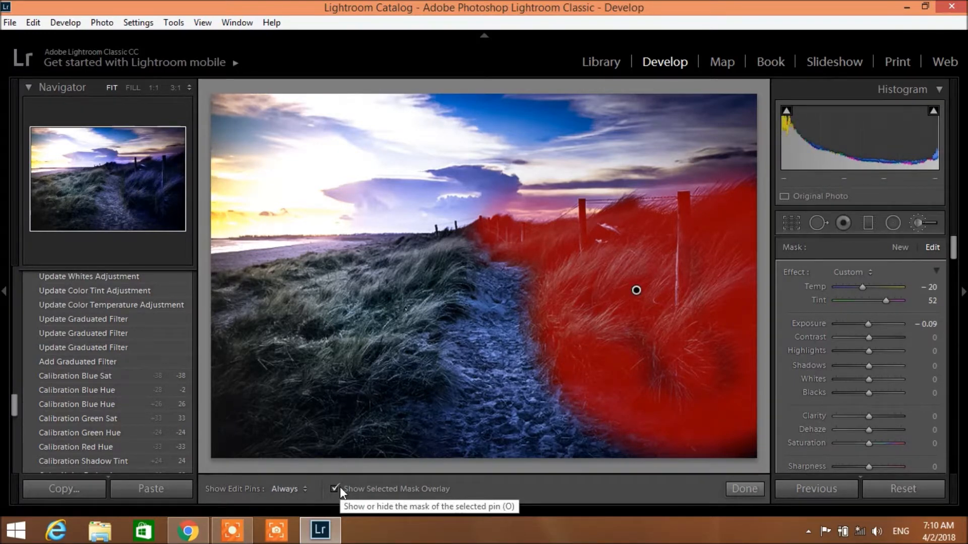
click(334, 487)
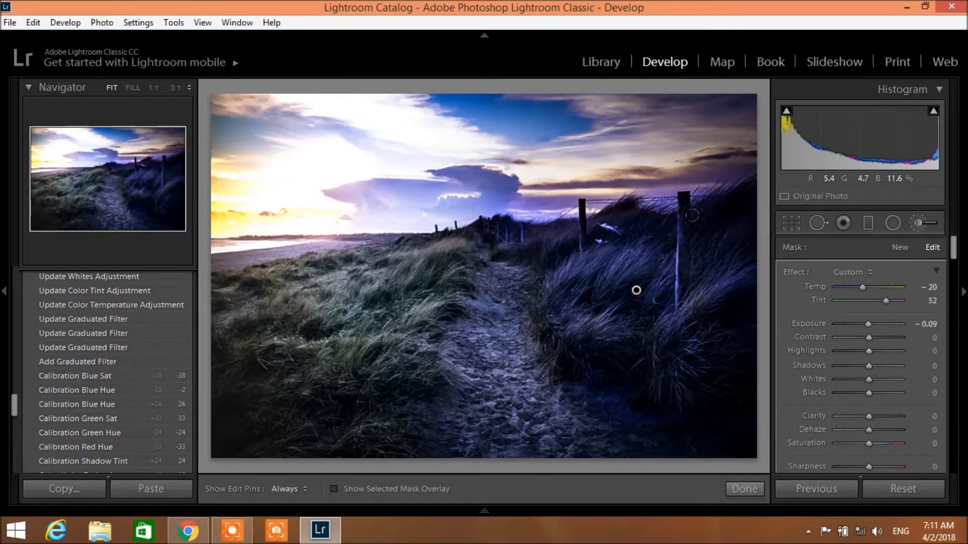
- Reset all develop settings of the photo and apply the previous settings to it
click(897, 488)
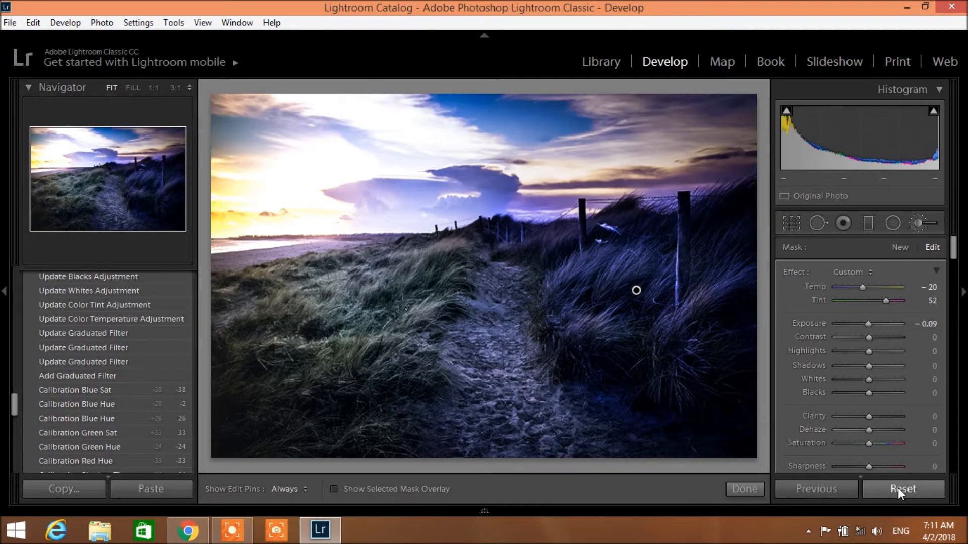
click(897, 488)
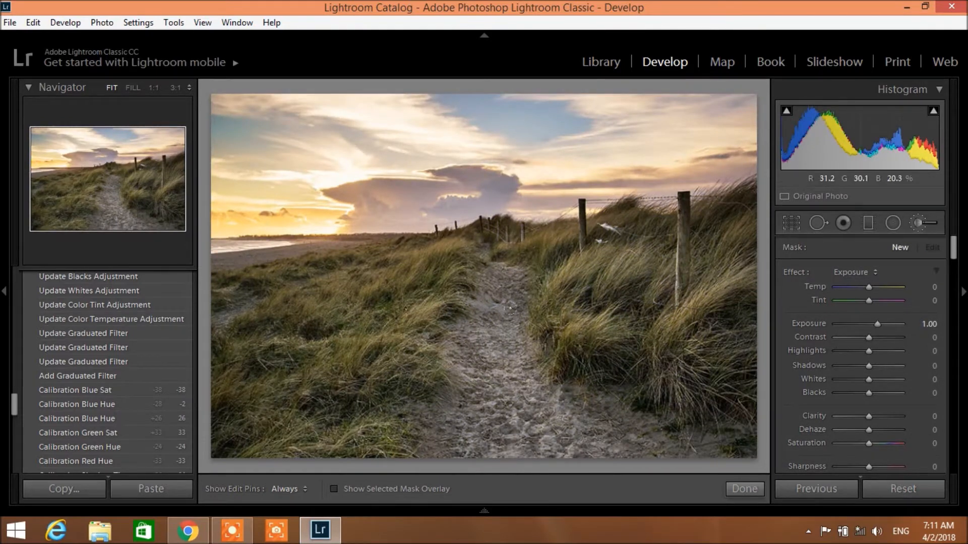
click(793, 489)
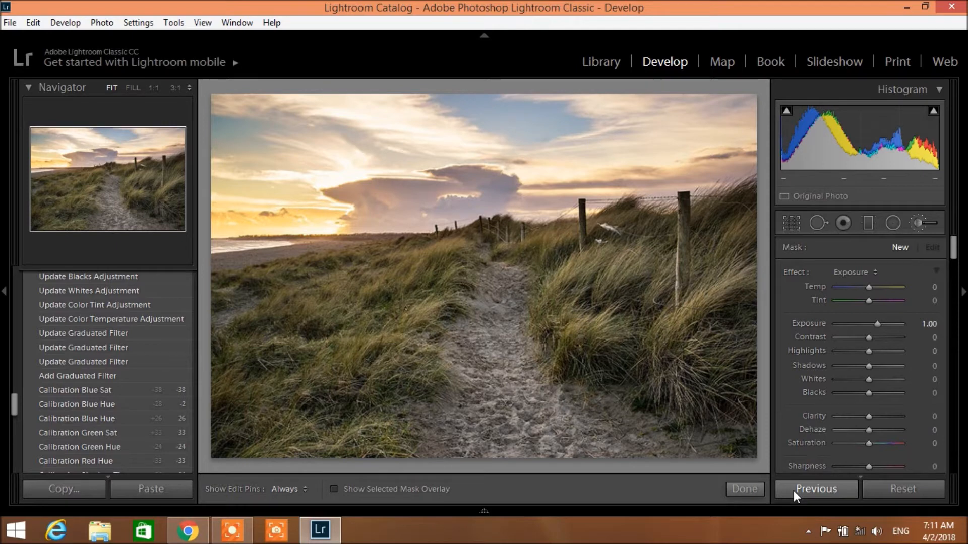
mouse_move(842, 513)
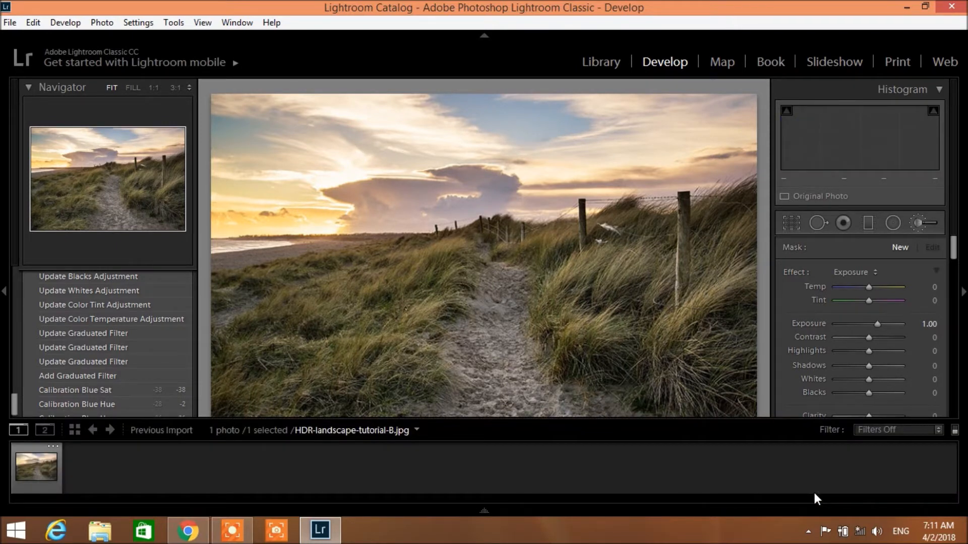
click(813, 491)
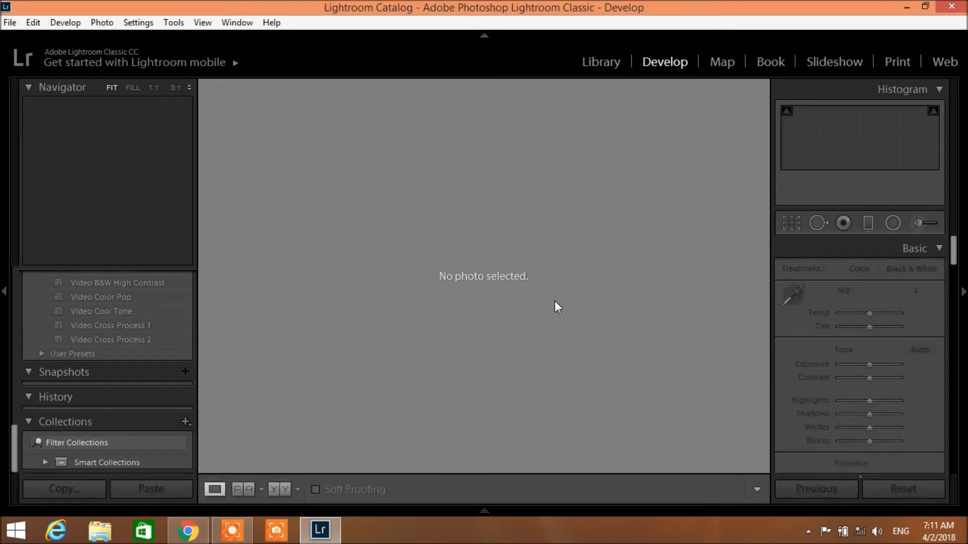
- Undo the selection change, the pasted settings, the reset and the last brush stroke
key(ctrl+z)
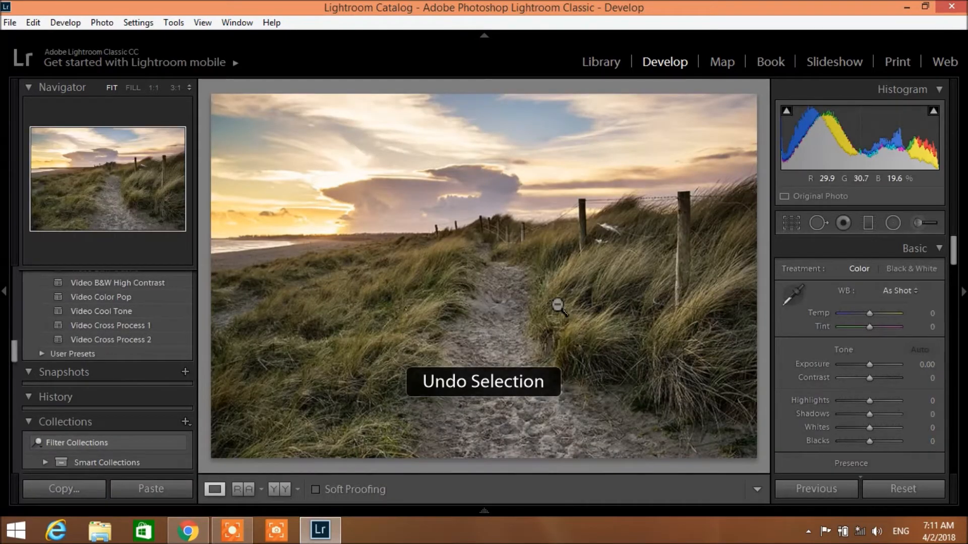
key(ctrl+z)
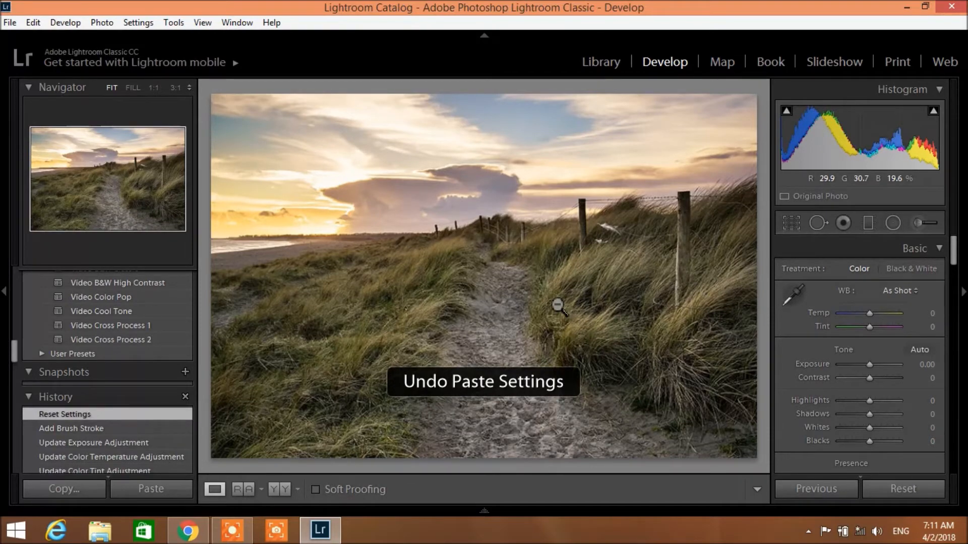
key(ctrl+z)
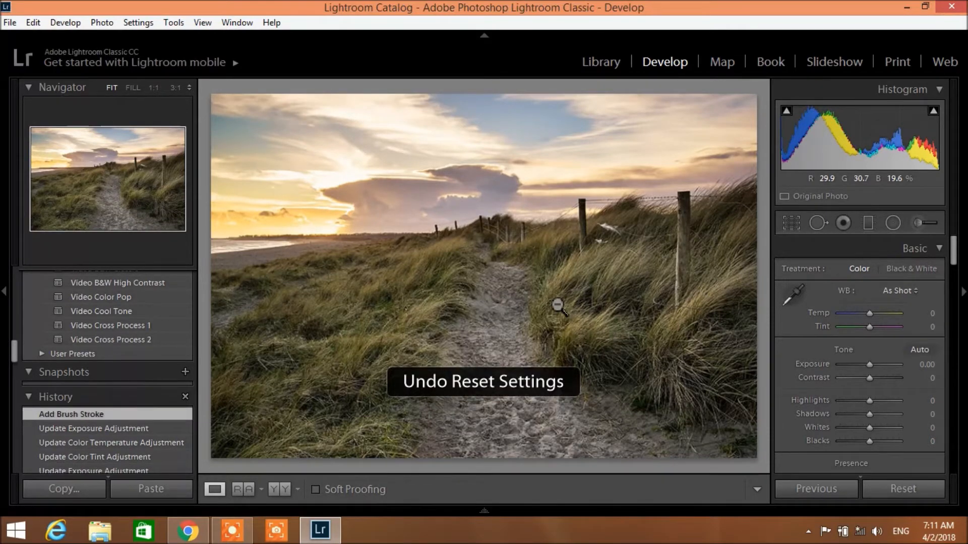
key(ctrl+z)
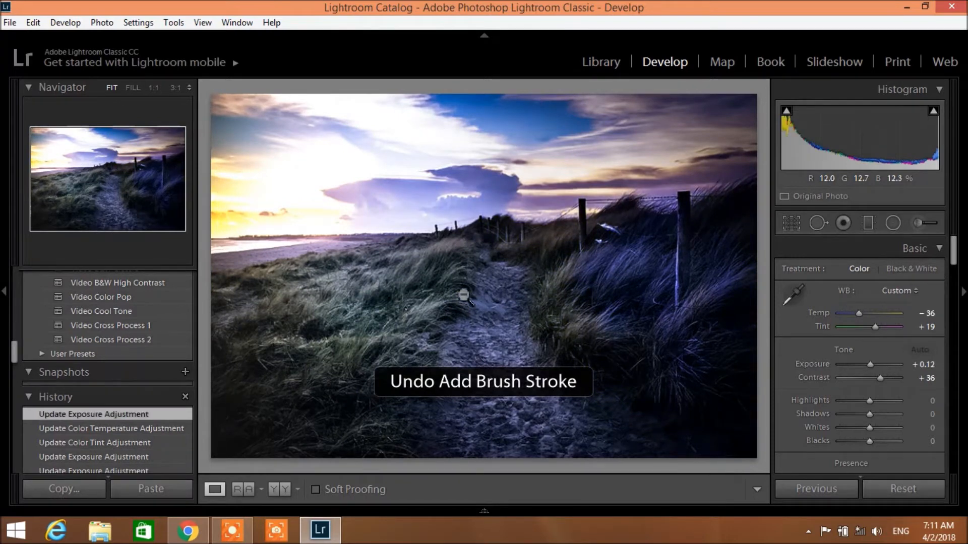
- Reset the photo's develop settings once more and undo that reset
click(906, 492)
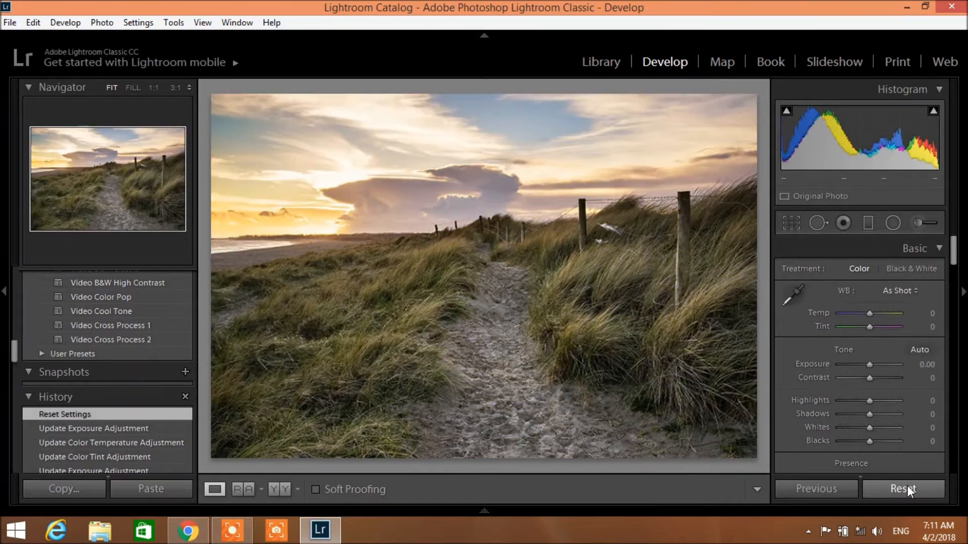
key(ctrl+z)
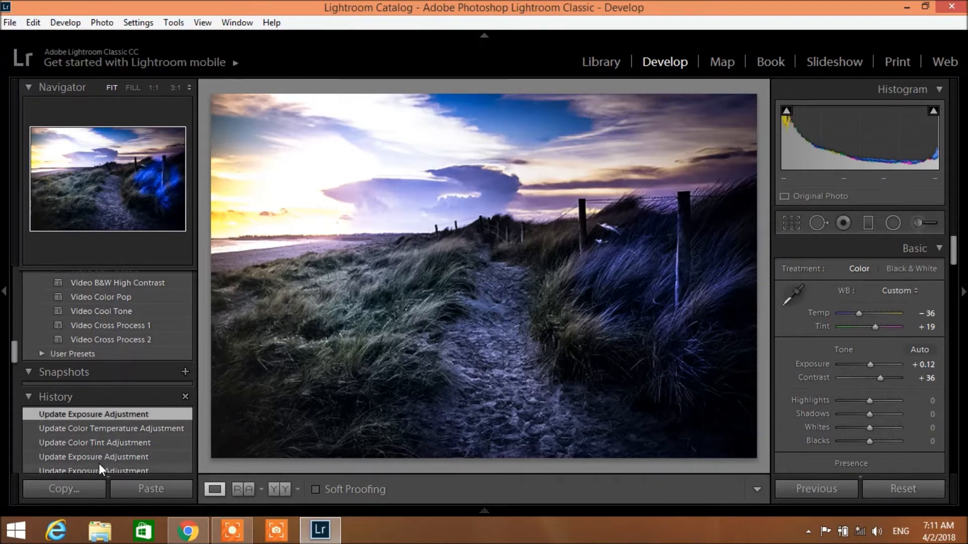
- Return the photo to the topmost Add Brush Stroke state in its history, directly below the color tint adjustment entries
scroll(105, 434, down, 6)
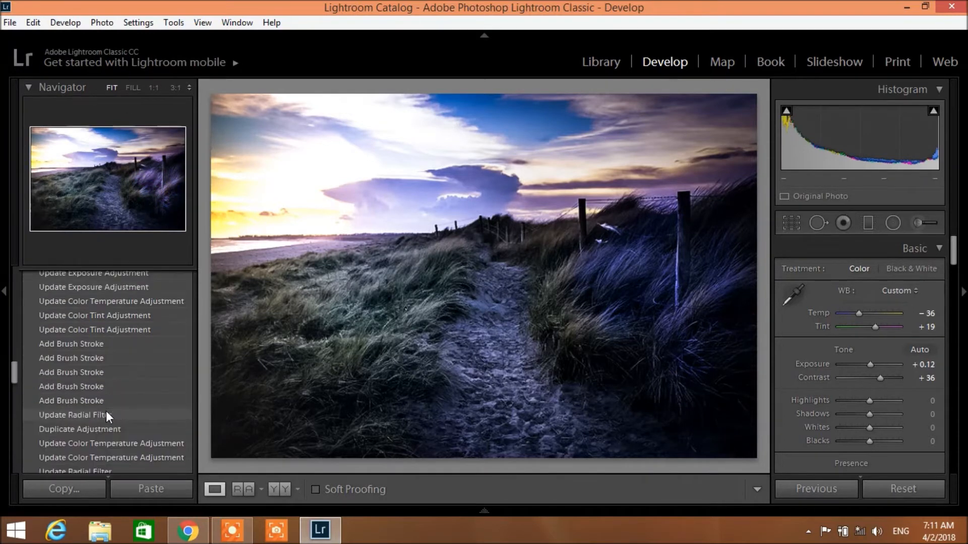
right_click(98, 404)
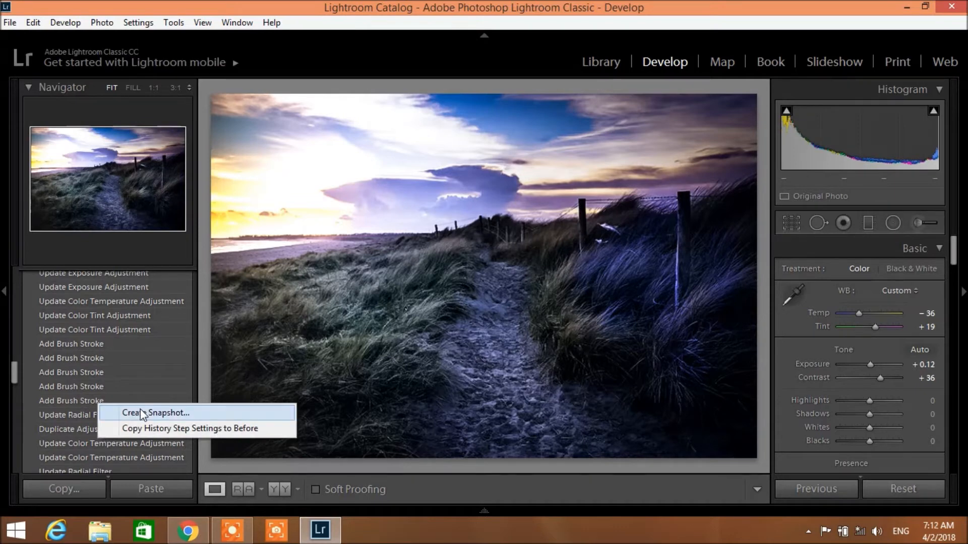
click(181, 433)
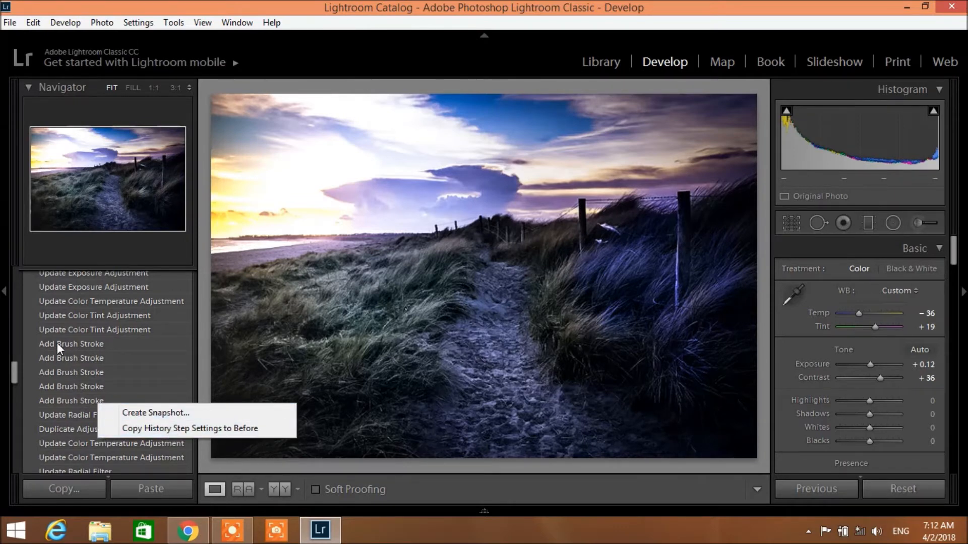
click(93, 344)
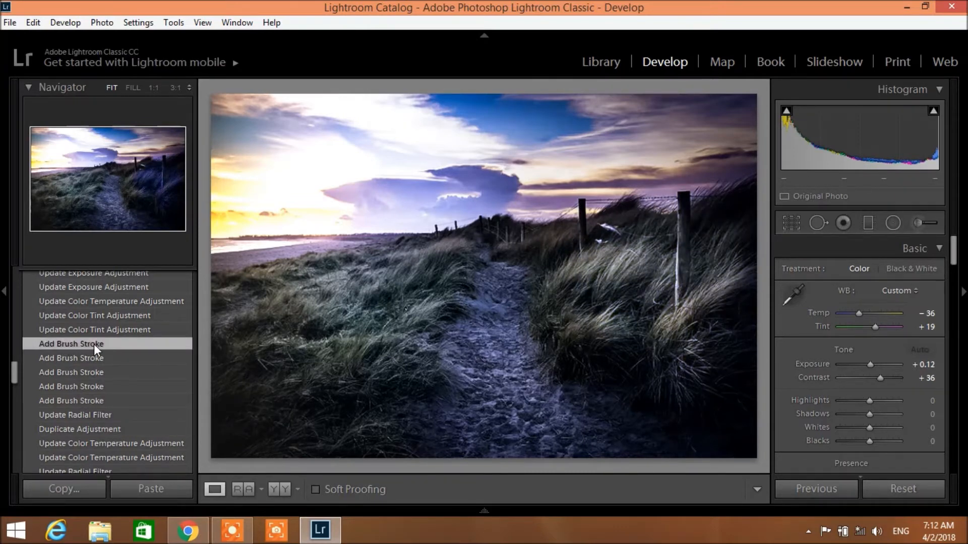
- Apply the Video Color Pop preset to the photo, followed by the Direct Positive preset from the color presets
scroll(110, 430, up, 10)
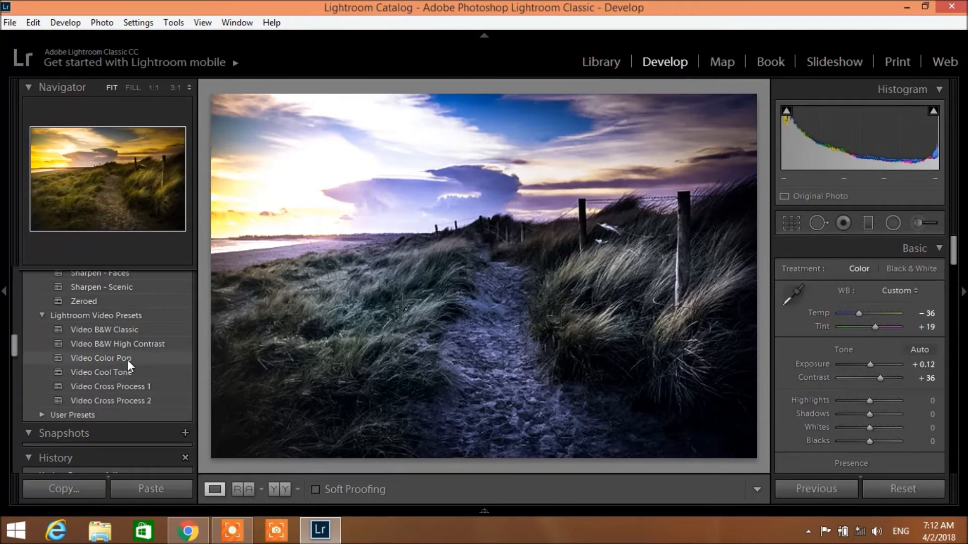
click(127, 359)
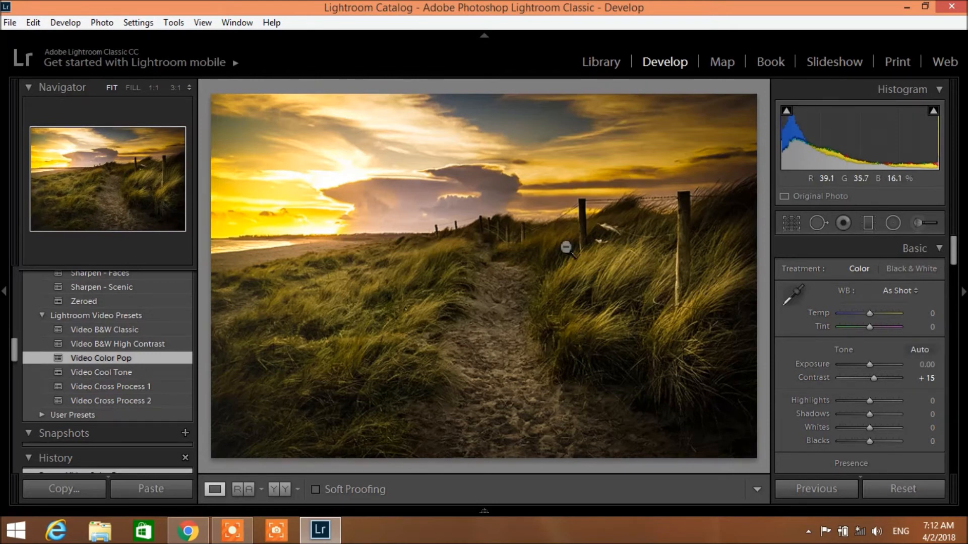
scroll(141, 305, up, 3)
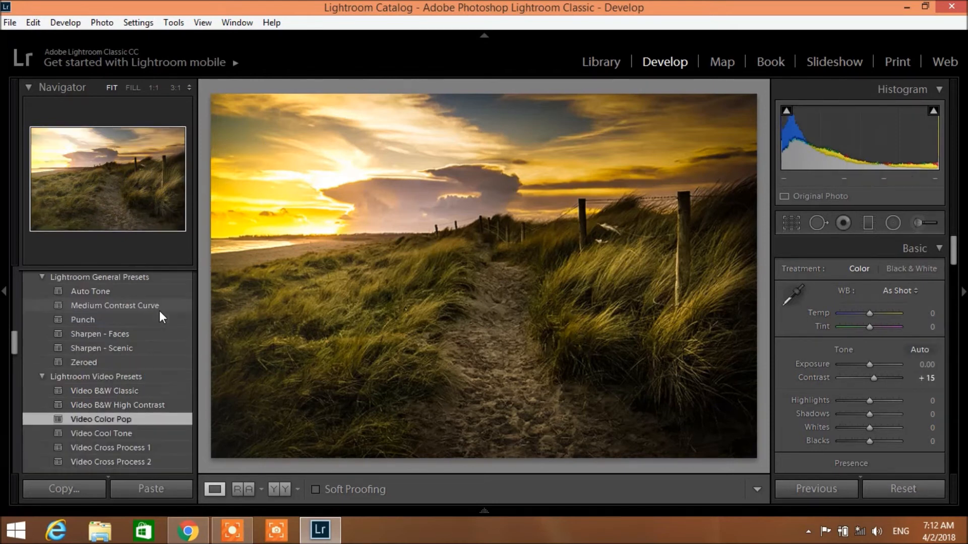
scroll(120, 303, up, 3)
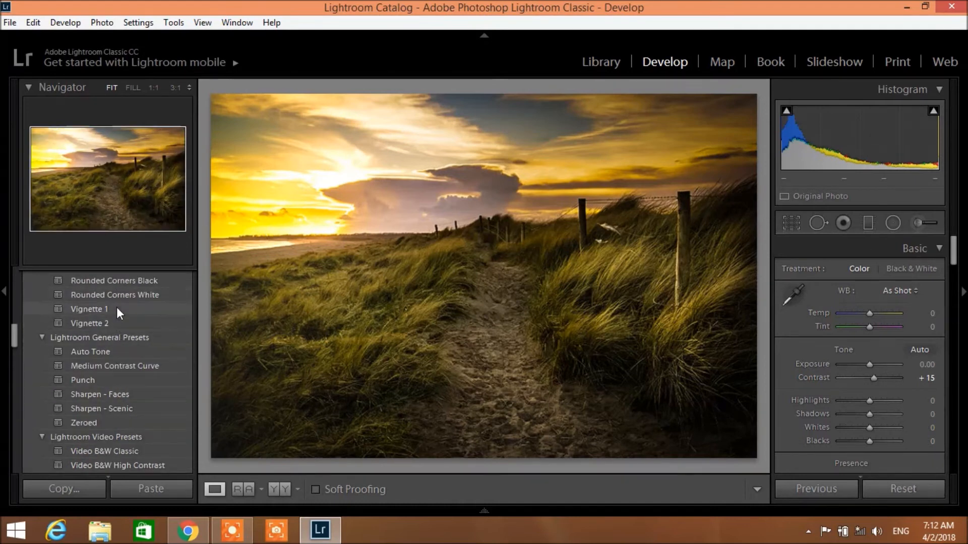
scroll(117, 309, up, 3)
scroll(114, 300, up, 3)
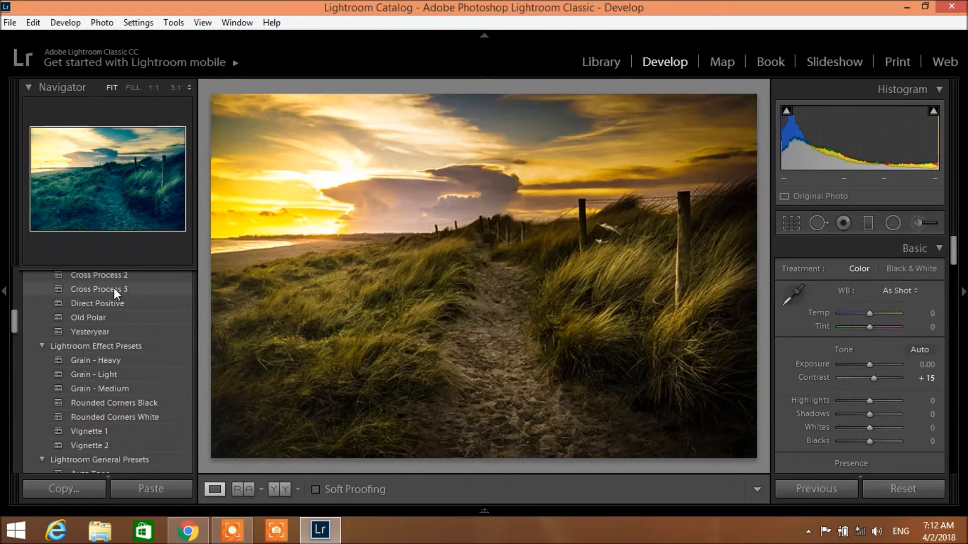
click(116, 302)
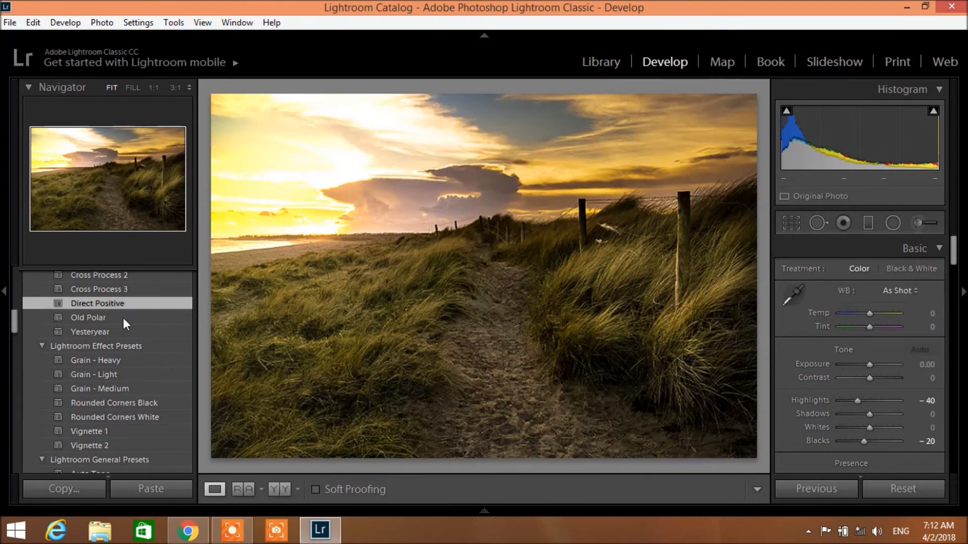
scroll(129, 328, up, 5)
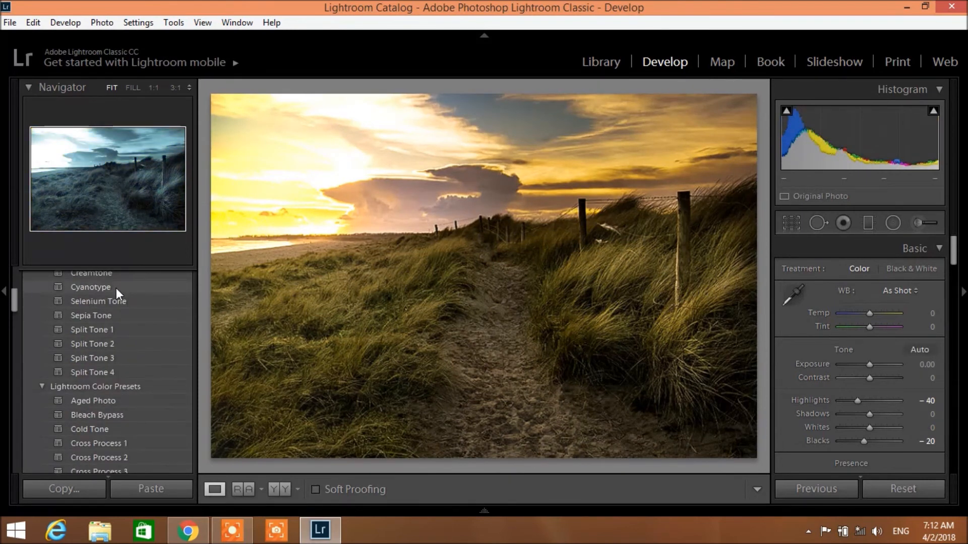